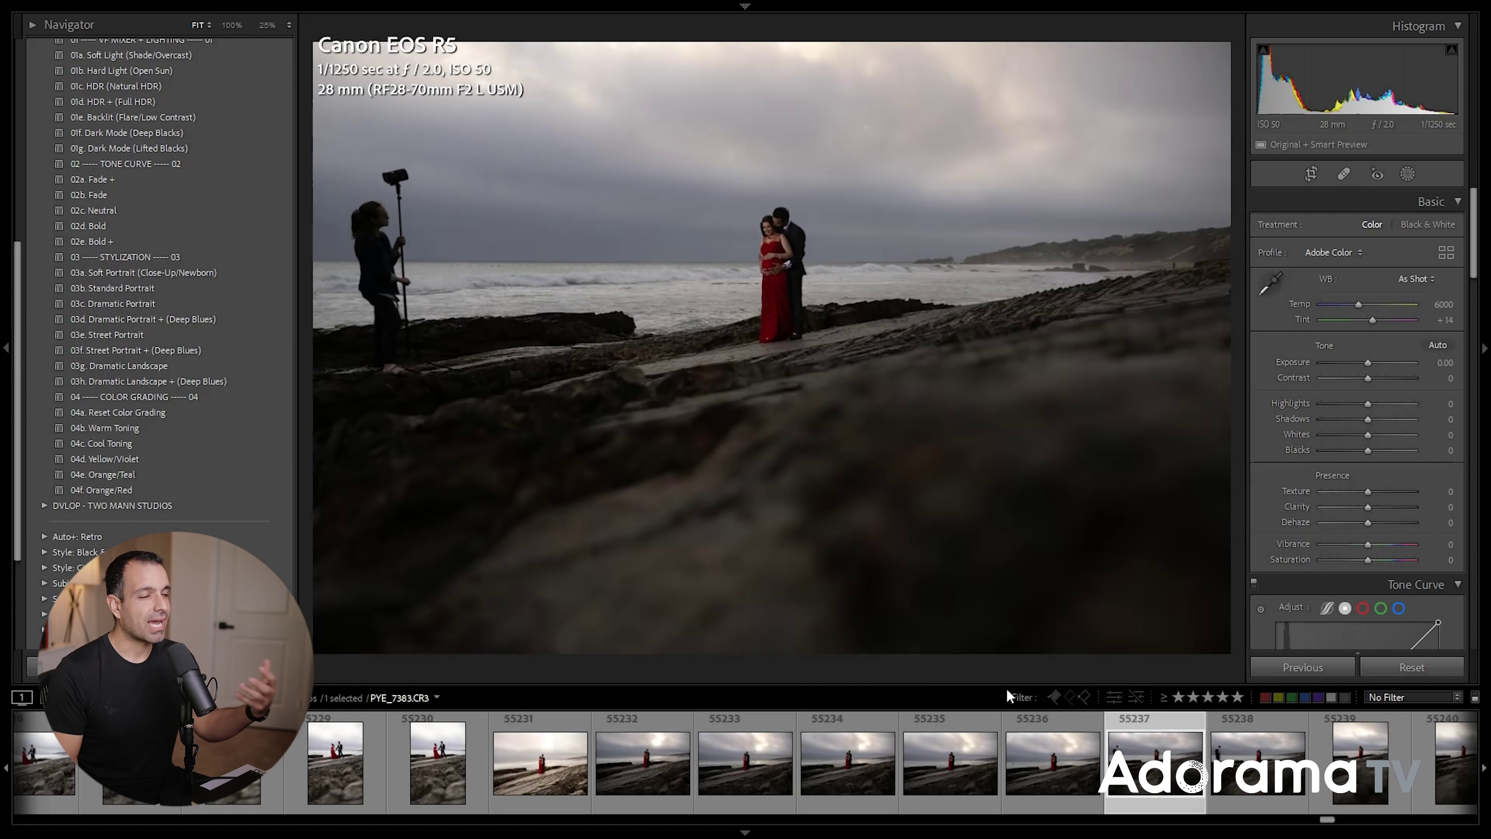
Step: Lower the exposure of photo 55234 to -0.92 and reset it to its default
{"action": "left_click", "coordinate": [851, 764]}
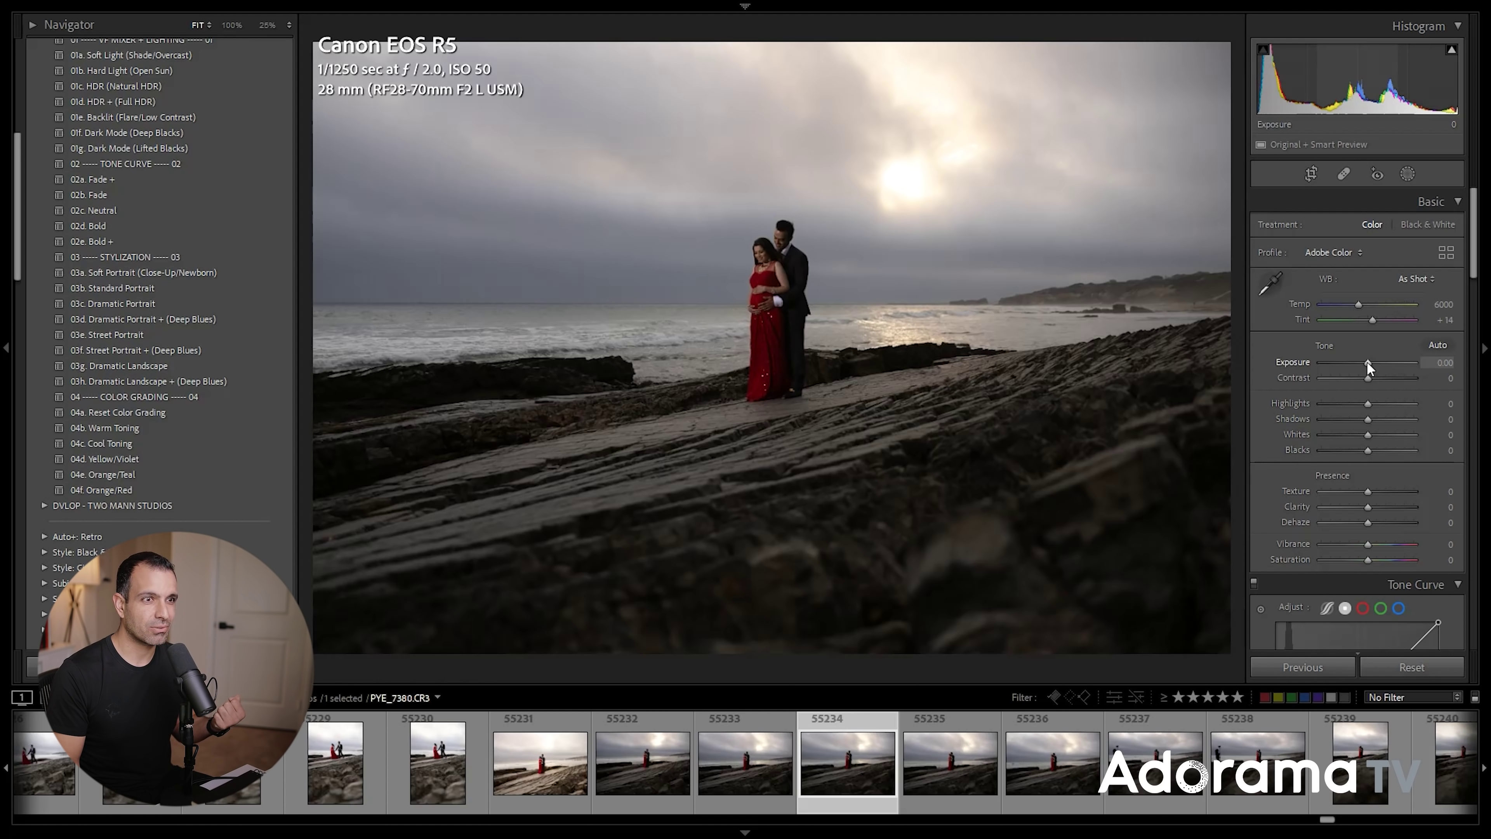
{"action": "left_click_drag", "start_coordinate": [1368, 361], "coordinate": [1359, 361]}
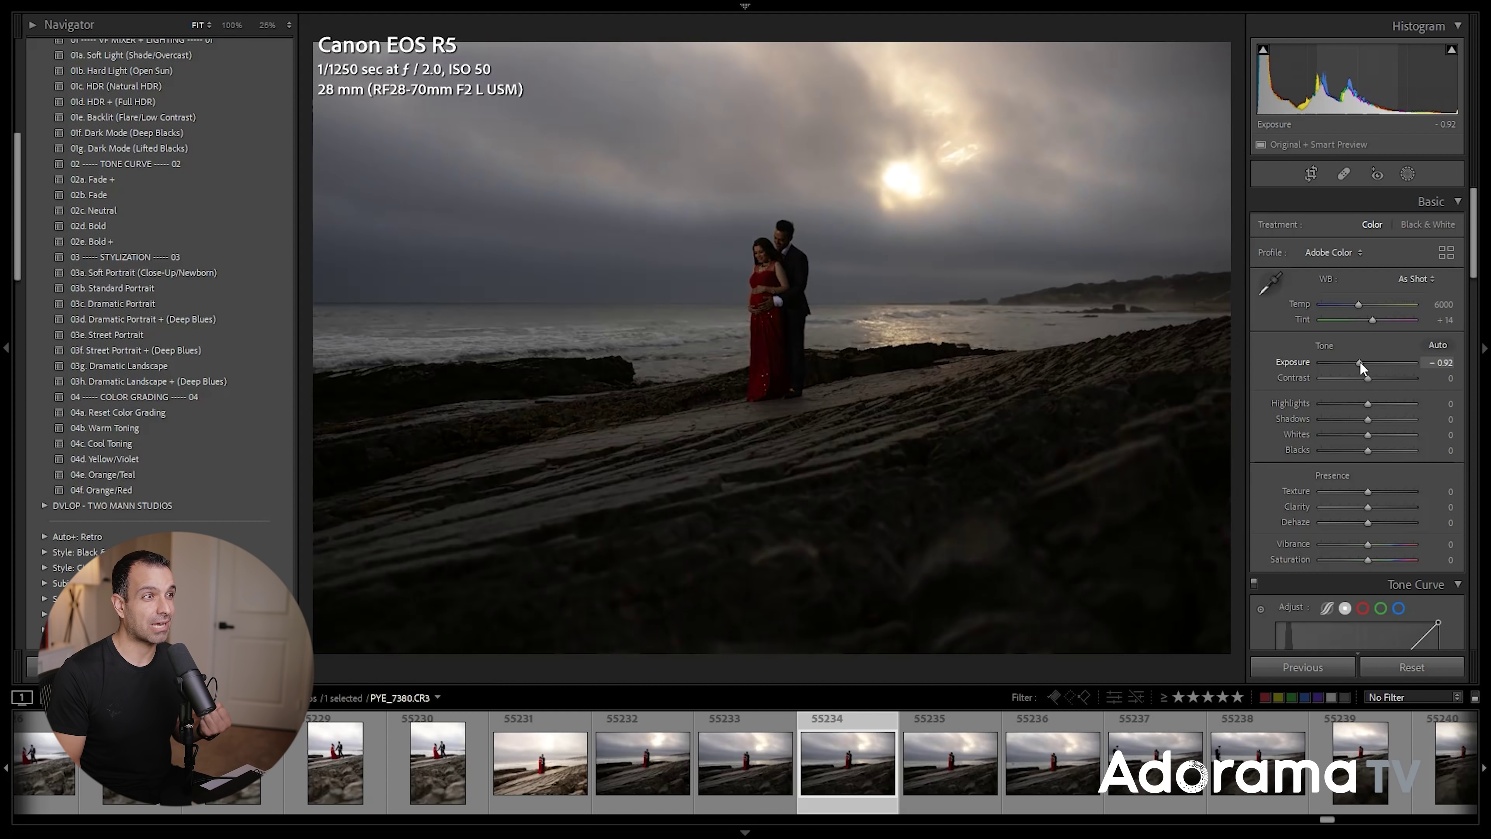
{"action": "double_click", "coordinate": [1359, 361]}
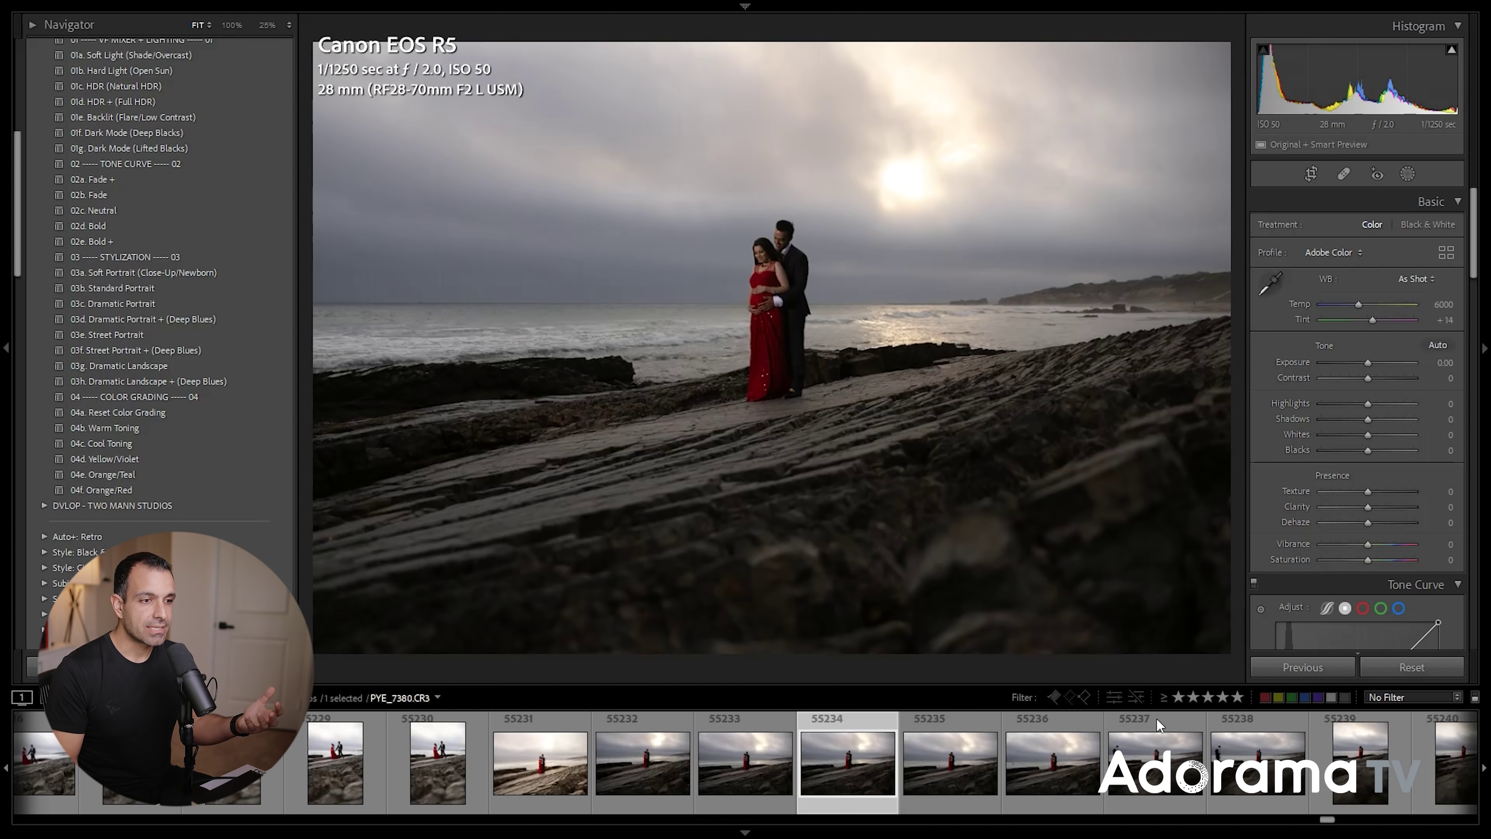
Step: Compare the wide shot with the lighting assistant against the neighbouring shots of the couple on the rocks
{"action": "left_click", "coordinate": [1155, 763]}
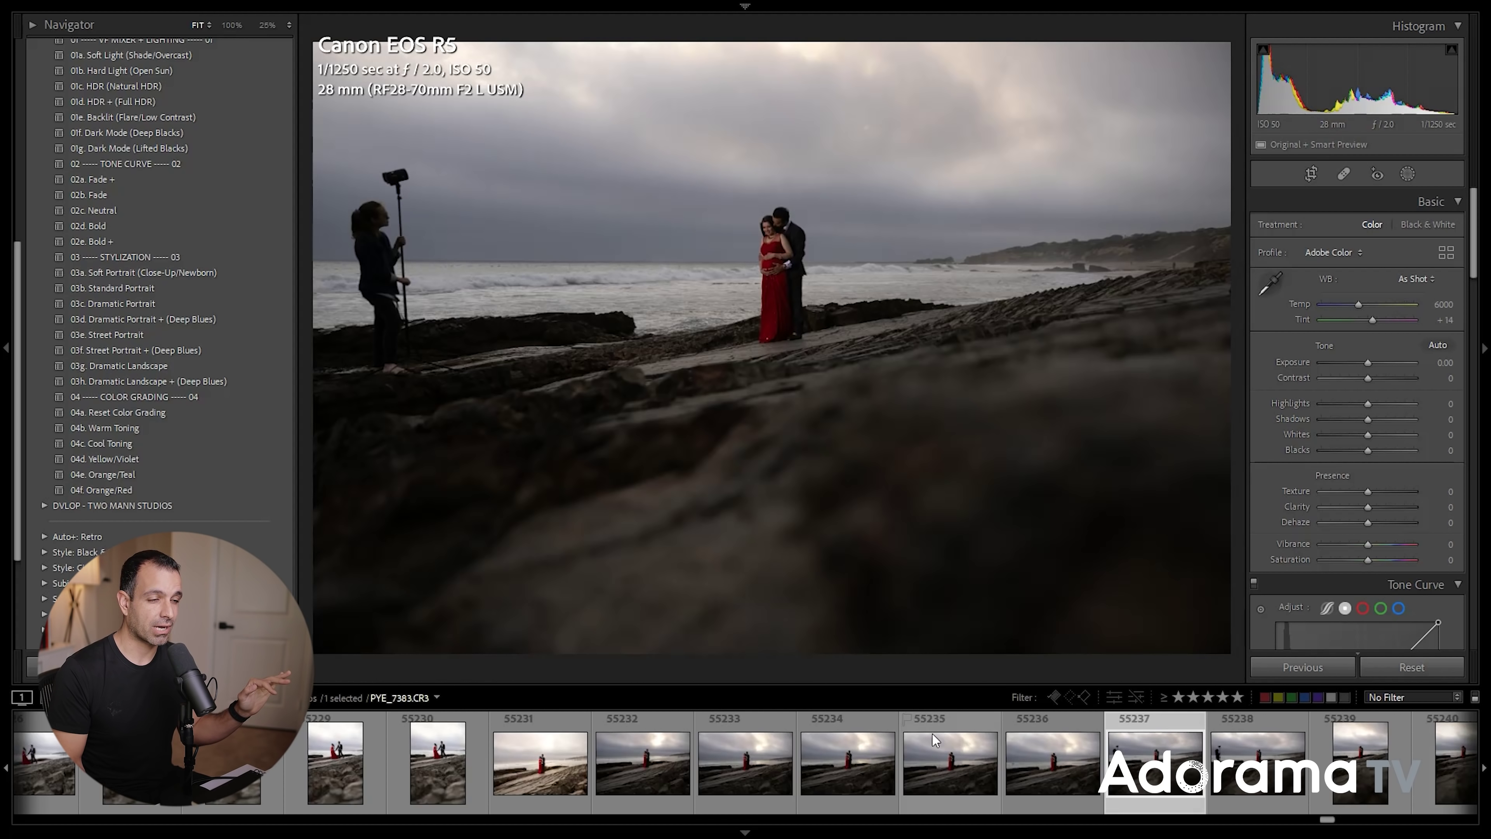
{"action": "left_click", "coordinate": [963, 770]}
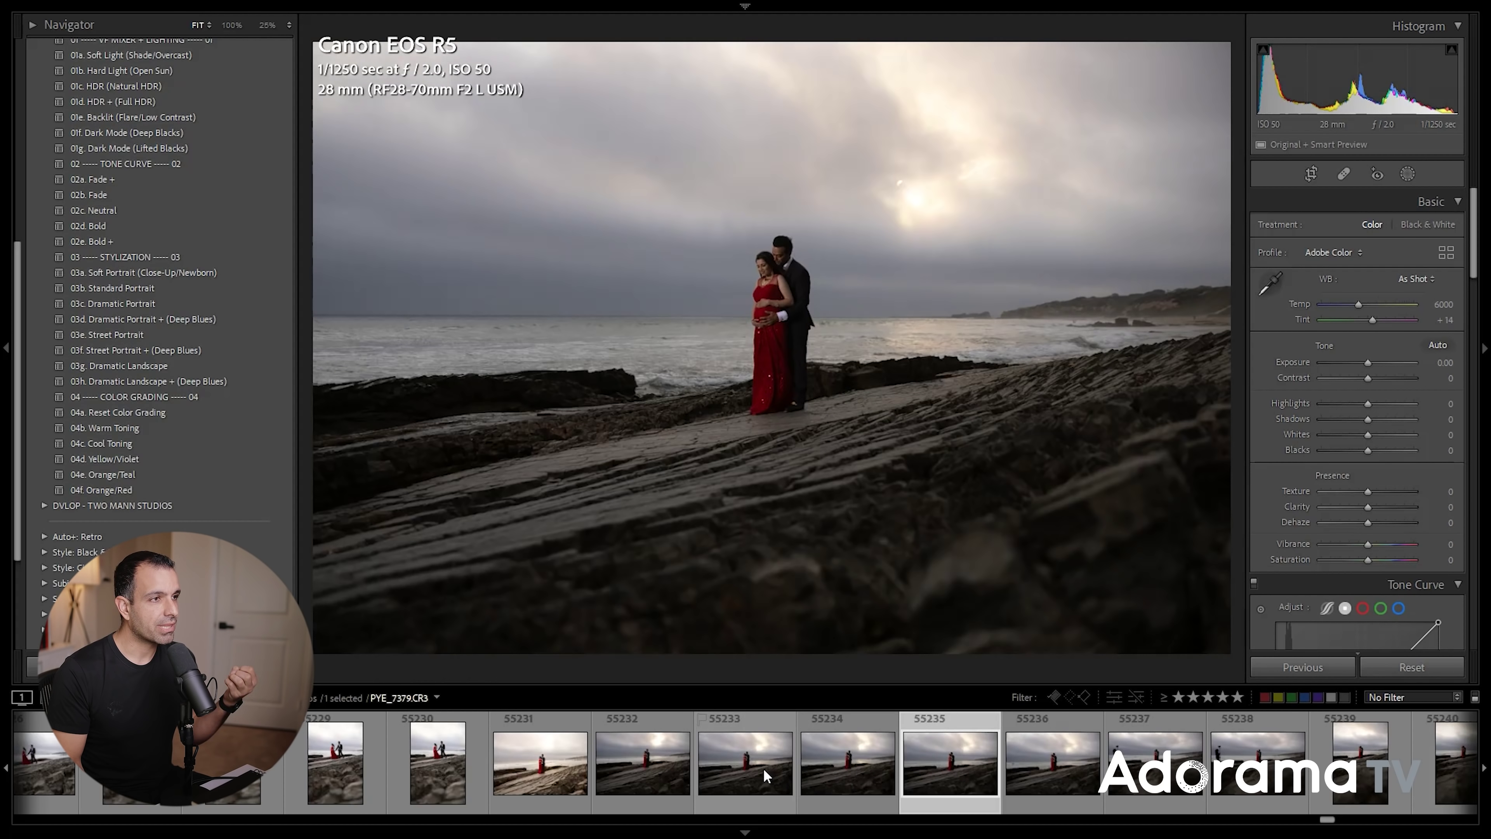
{"action": "left_click", "coordinate": [764, 768]}
{"action": "left_click", "coordinate": [831, 756]}
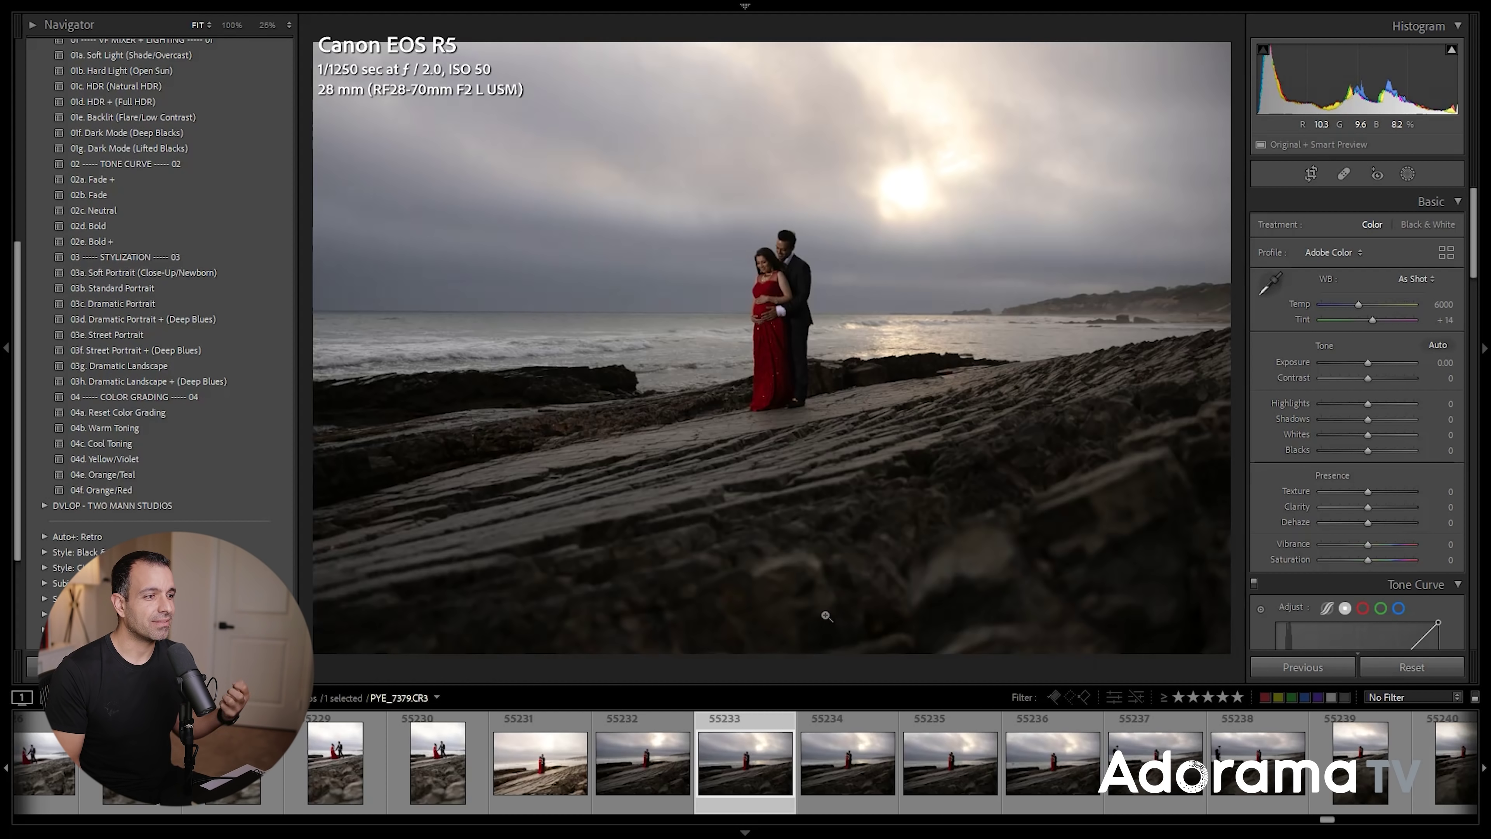
Step: Reset all develop settings of the already edited photo 55231 and set its exposure to +1.50
{"action": "left_click", "coordinate": [565, 769]}
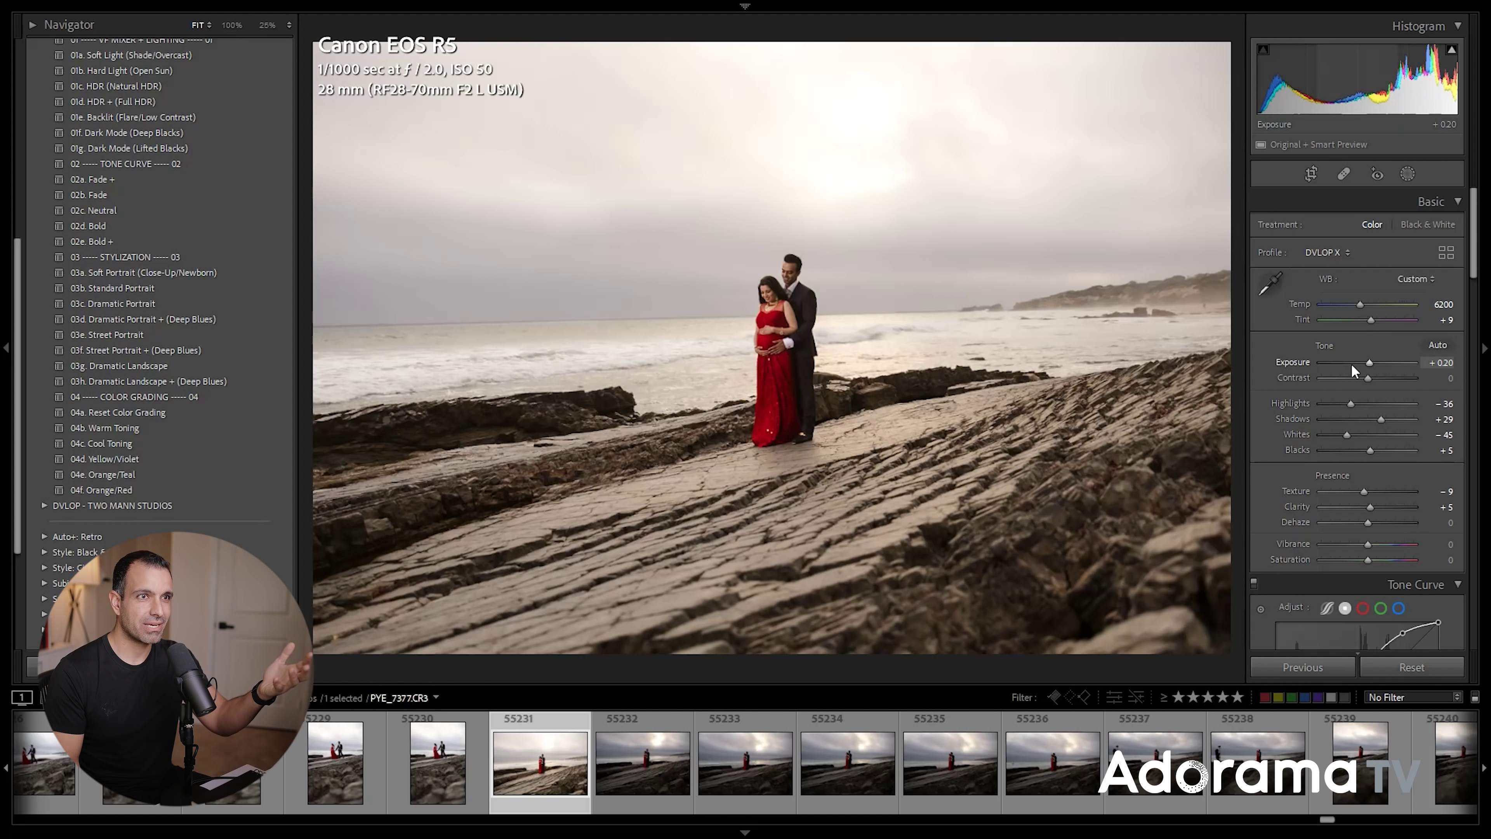
{"action": "left_click_drag", "start_coordinate": [1369, 362], "coordinate": [1373, 361]}
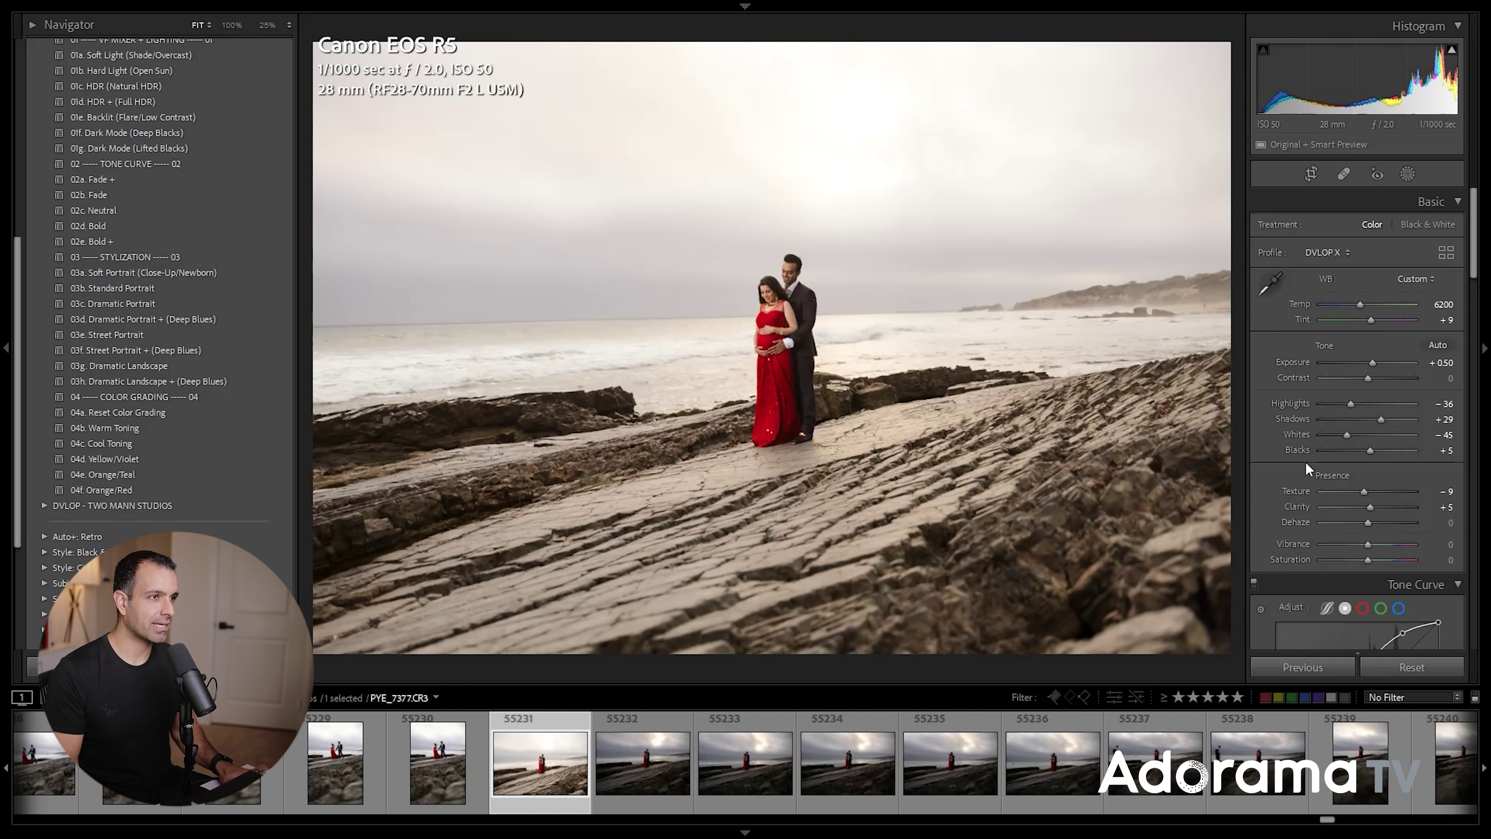
{"action": "key", "text": "ctrl+shift+r"}
{"action": "left_click_drag", "start_coordinate": [1369, 362], "coordinate": [1387, 361]}
Step: Browse earlier photos in the catalog and examine the candid family shots on the rocks
{"action": "scroll", "coordinate": [458, 765], "scroll_direction": "up", "scroll_amount": 5}
{"action": "scroll", "coordinate": [458, 765], "scroll_direction": "up", "scroll_amount": 5}
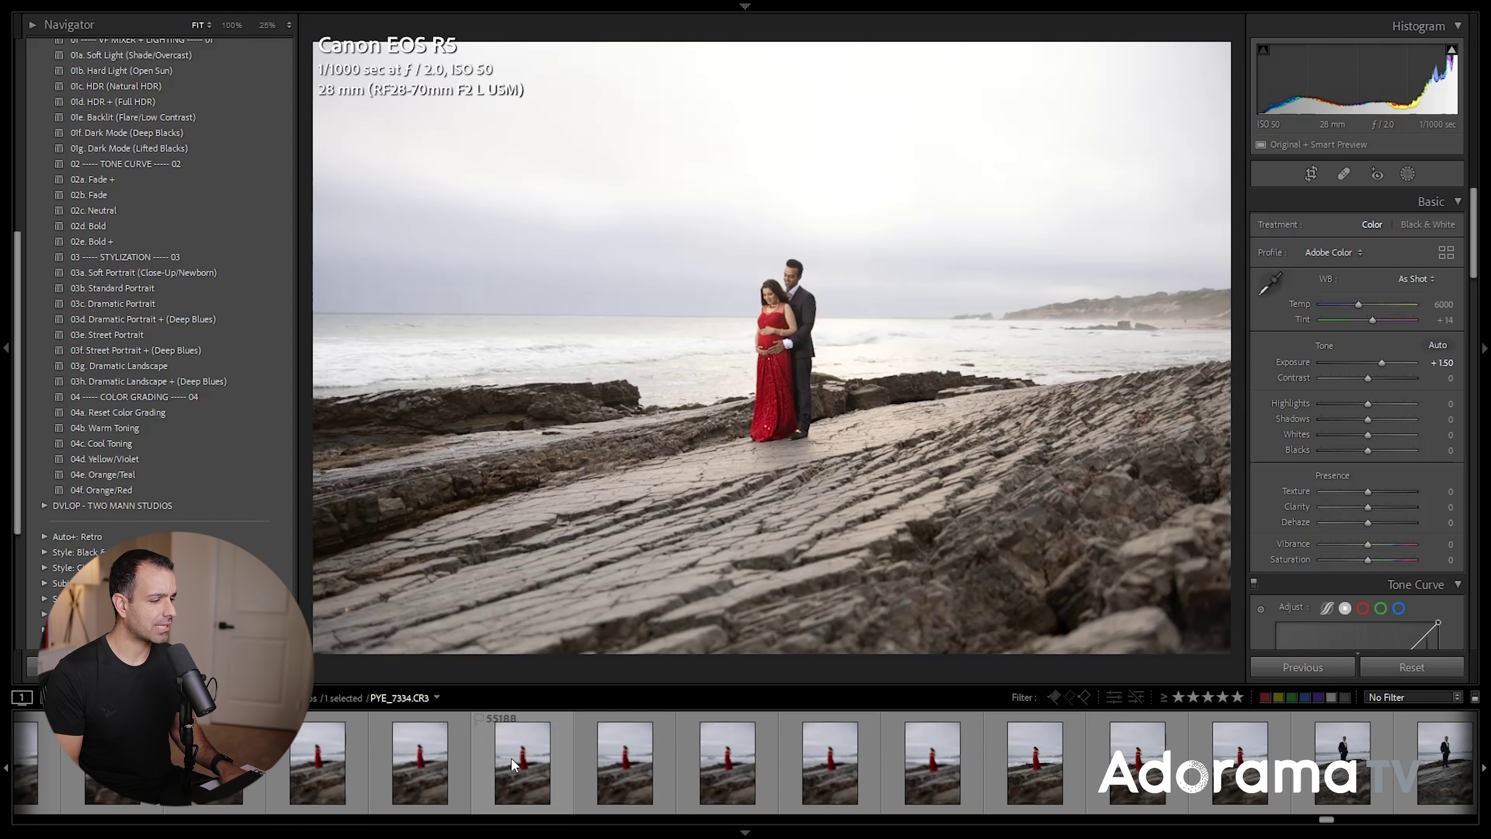
{"action": "left_click", "coordinate": [538, 758]}
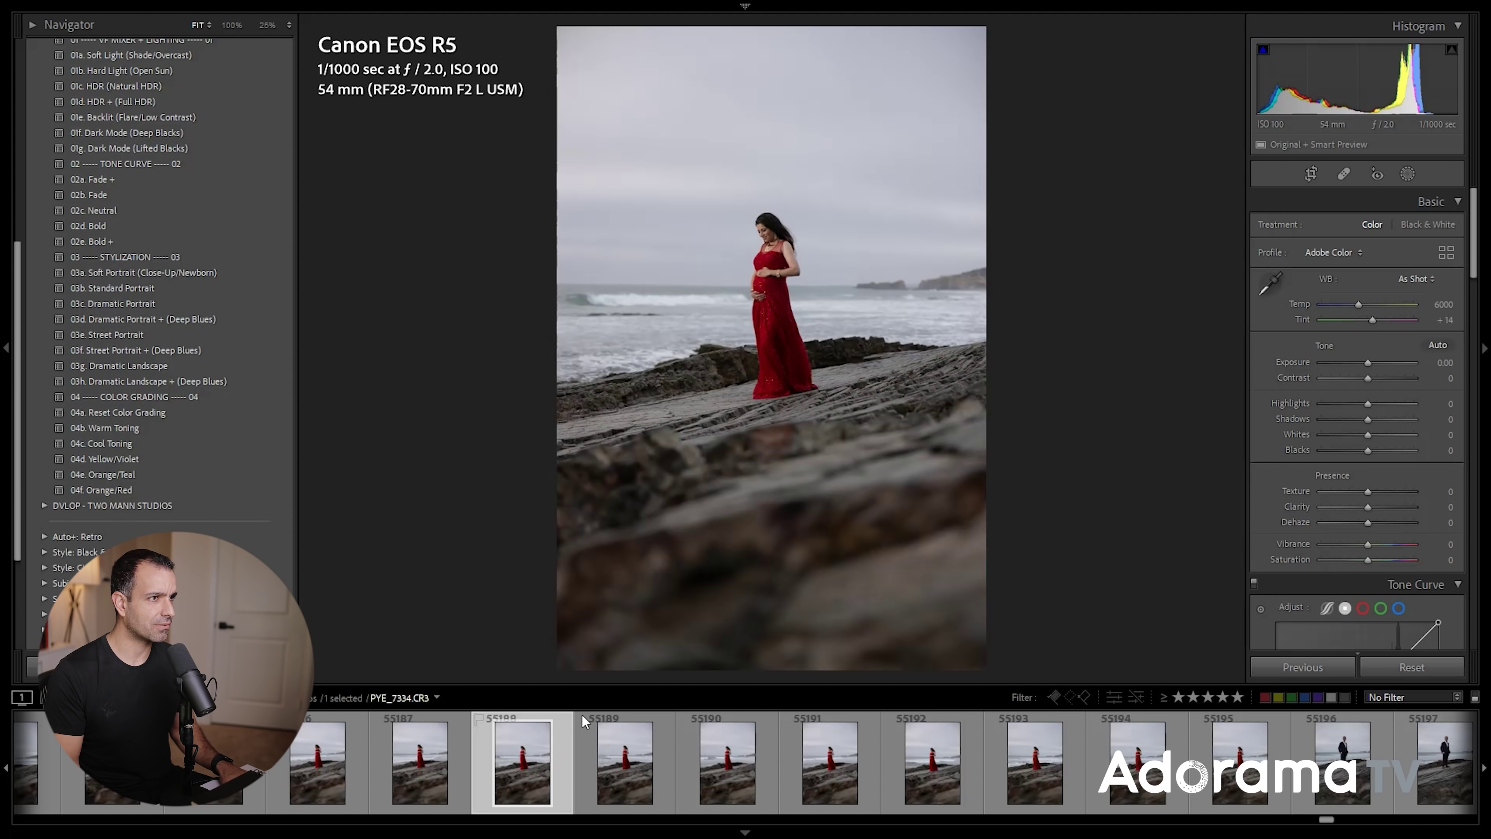
{"action": "scroll", "coordinate": [499, 758], "scroll_direction": "up", "scroll_amount": 5}
{"action": "scroll", "coordinate": [503, 767], "scroll_direction": "up", "scroll_amount": 8}
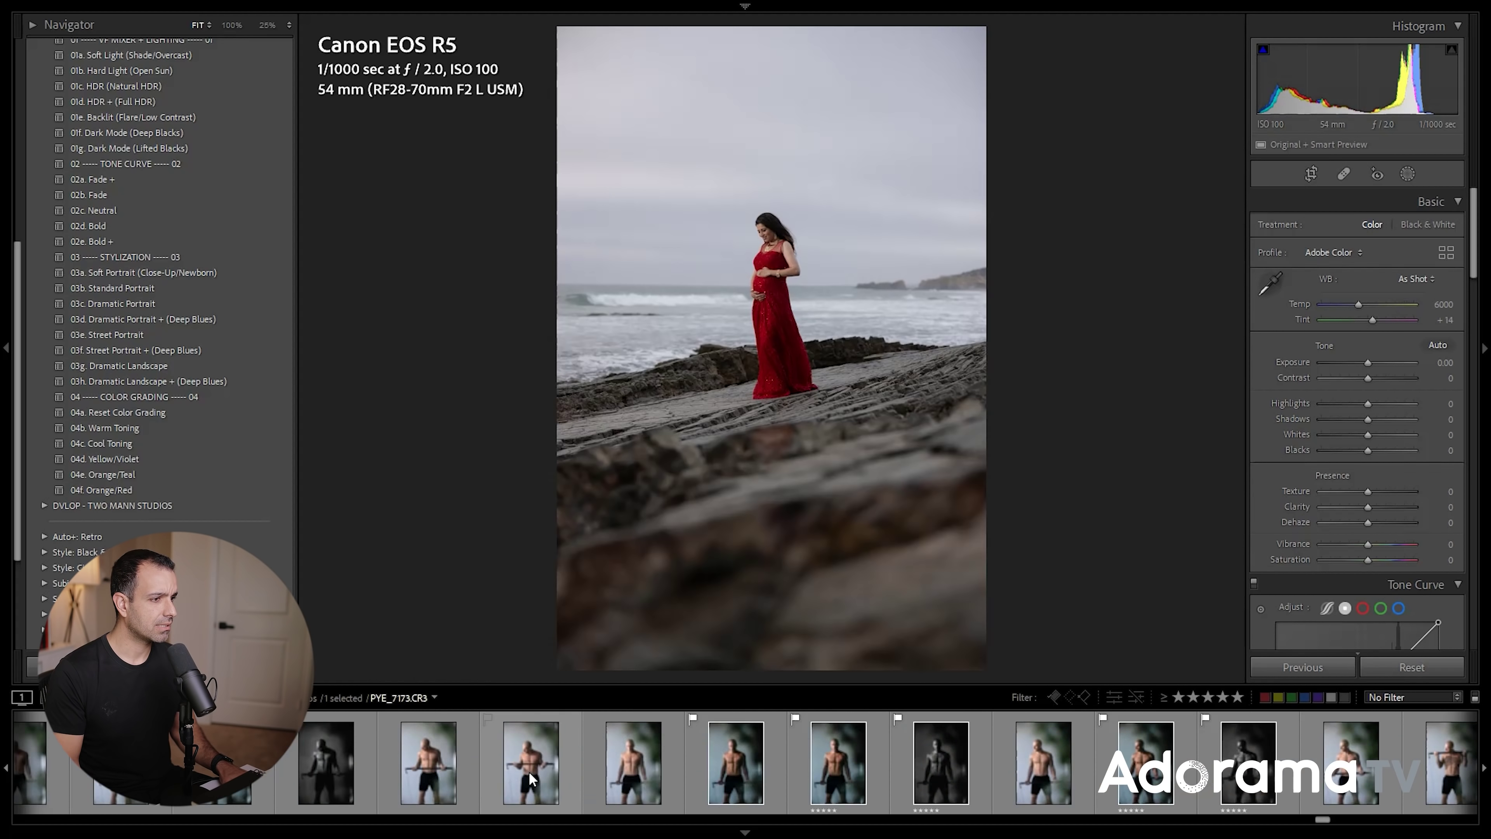
{"action": "left_click", "coordinate": [455, 772]}
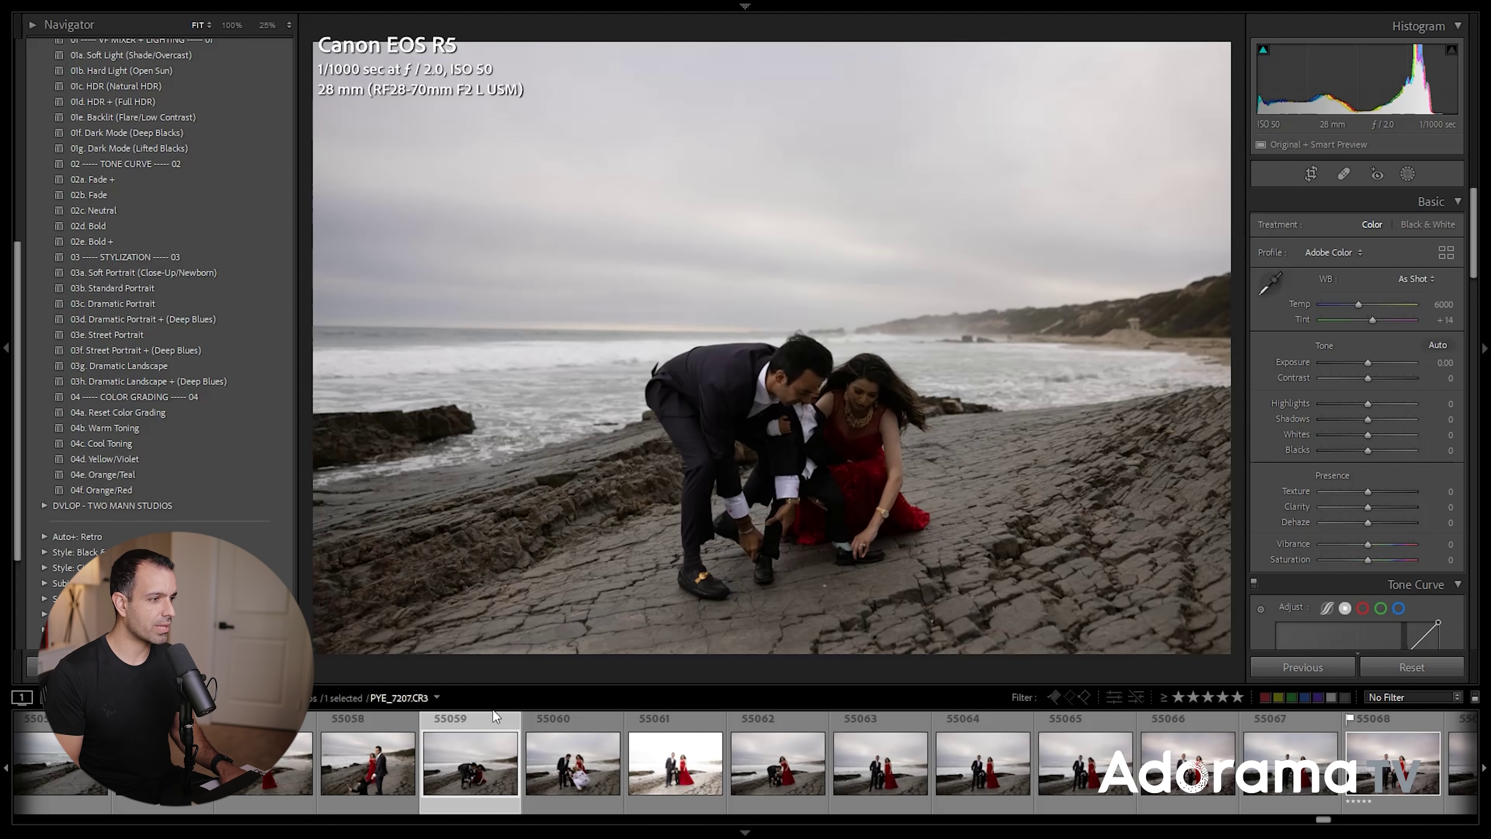
{"action": "left_click", "coordinate": [580, 772]}
{"action": "left_click", "coordinate": [490, 772]}
{"action": "left_click", "coordinate": [599, 766]}
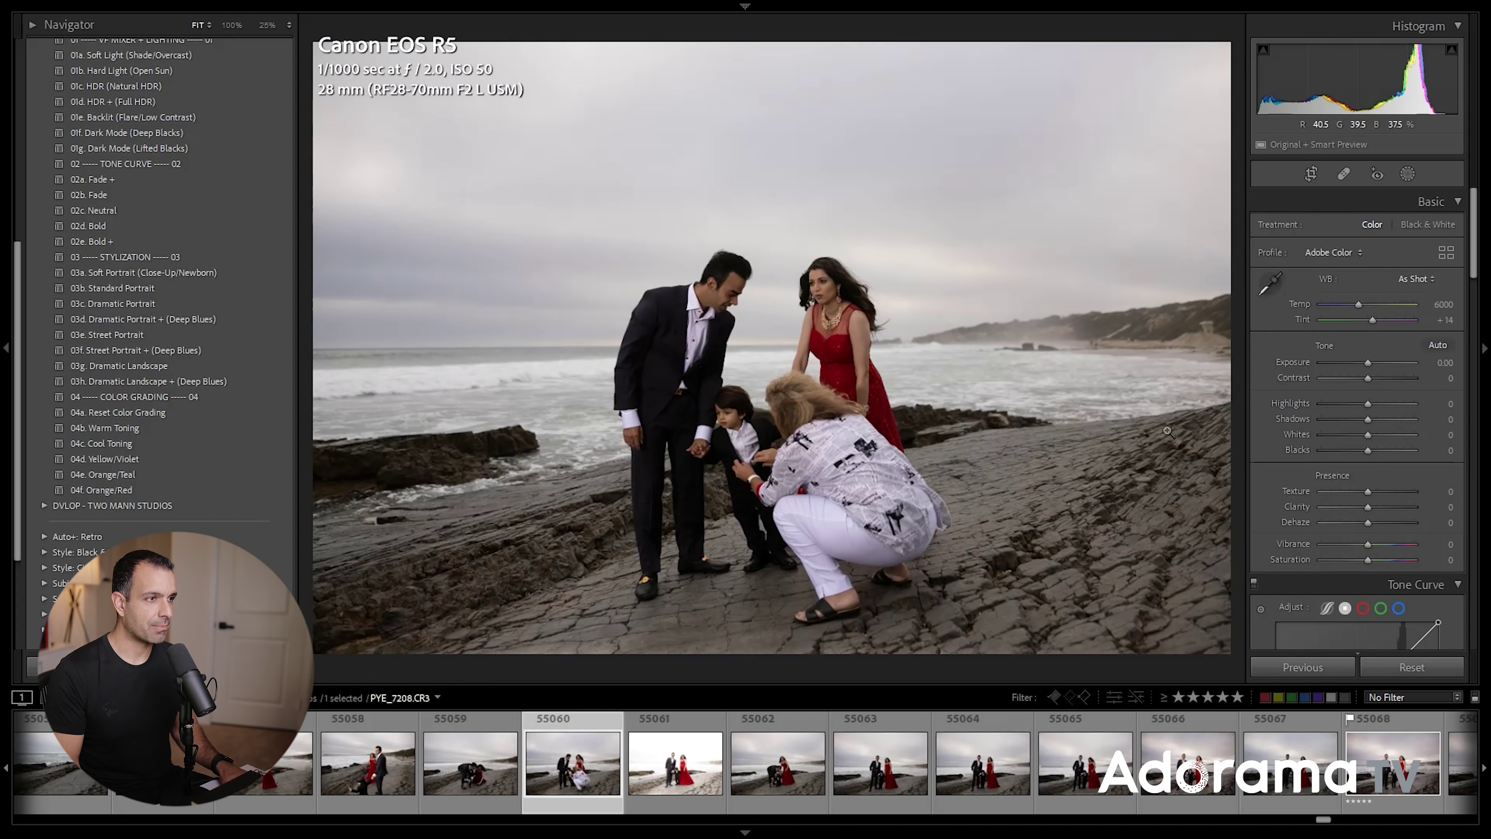
Step: Raise the exposure of PYE_7207.CR3 to +1.58 and reset it to its default
{"action": "key", "text": "Left"}
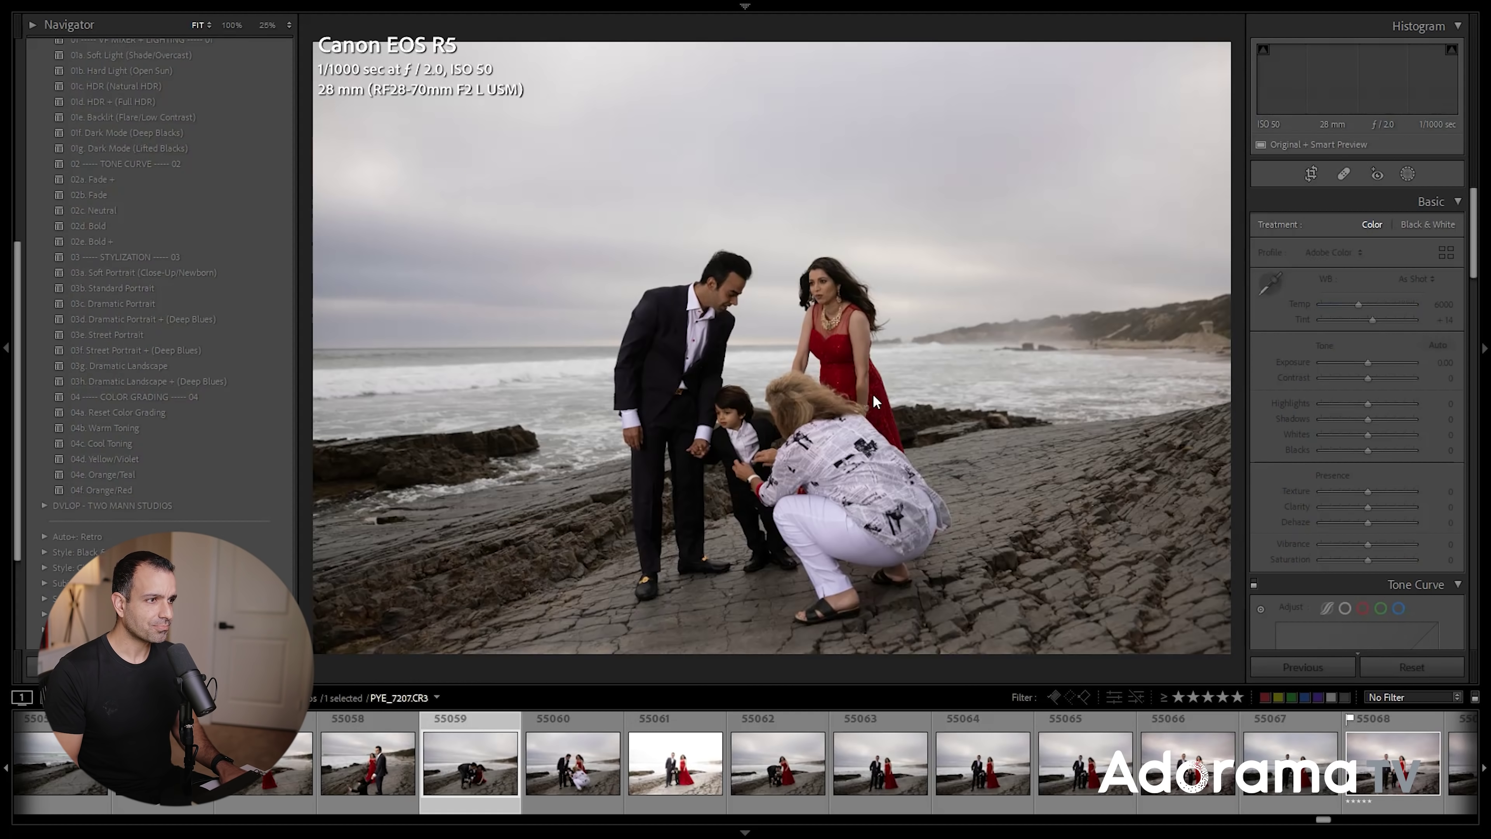
{"action": "left_click_drag", "start_coordinate": [1364, 364], "coordinate": [1380, 362]}
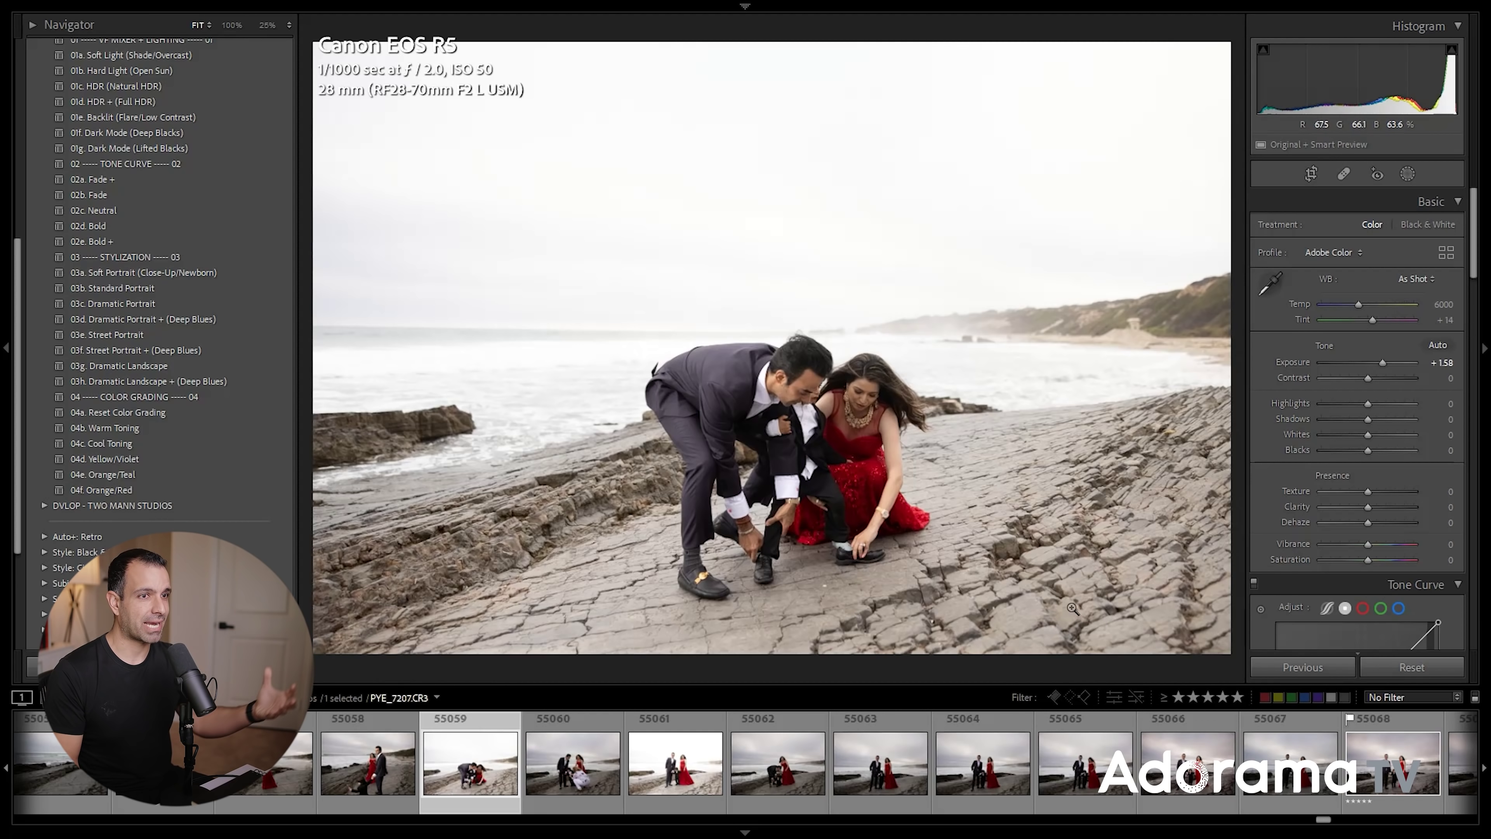
{"action": "double_click", "coordinate": [1383, 360]}
Step: Try Highlights -67, Shadows +65 and Whites +67 with raised blacks on PYE_7207.CR3, and reset all its settings
{"action": "left_click_drag", "start_coordinate": [1369, 404], "coordinate": [1398, 418]}
{"action": "left_click", "coordinate": [1398, 435]}
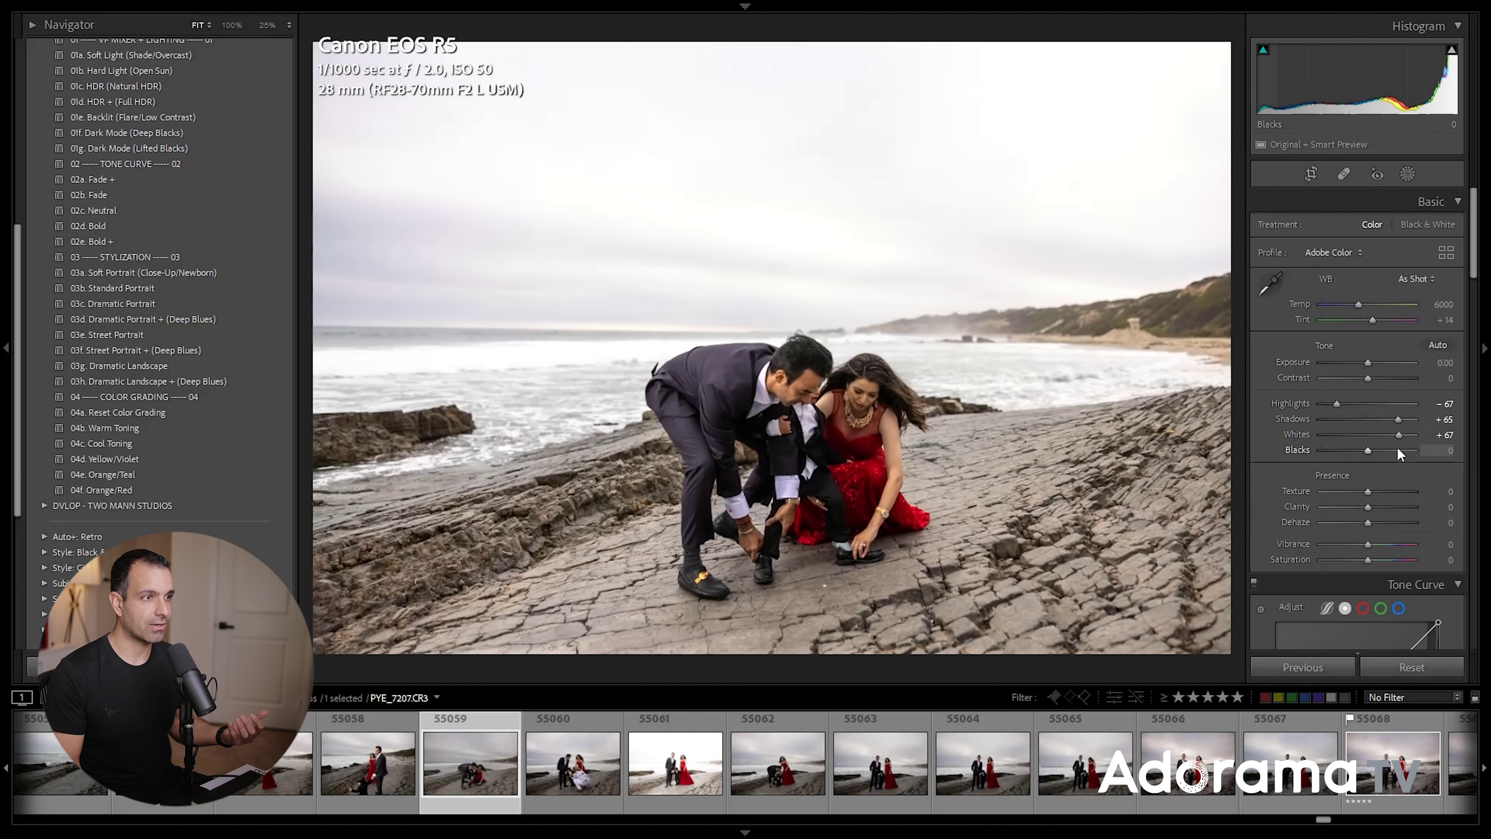
{"action": "left_click", "coordinate": [1393, 450]}
{"action": "key", "text": "ctrl+shift+r"}
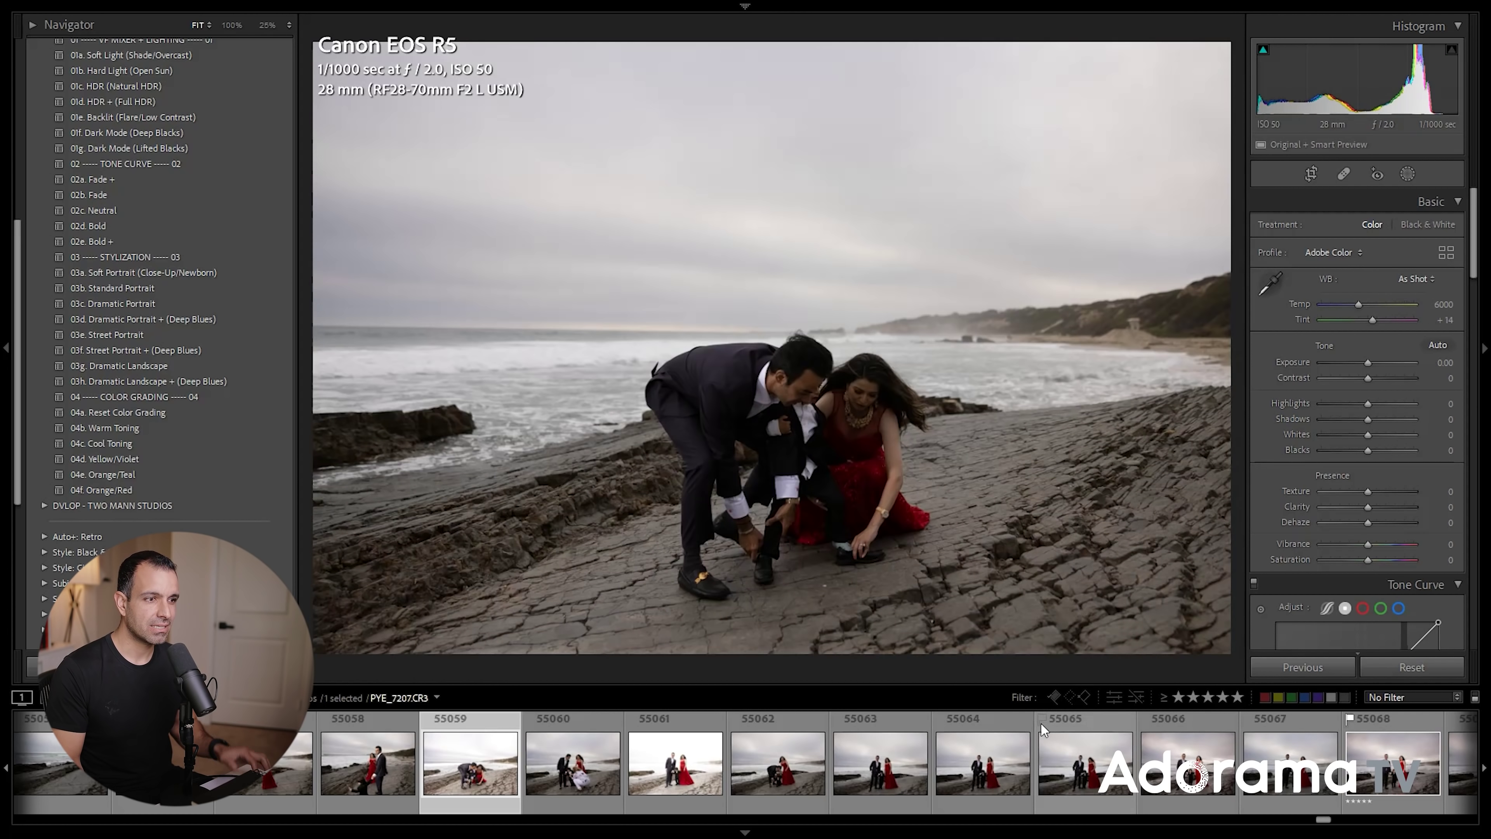
Step: Filter the library by the keyword A - Epic Black and White Portraits and open PYE_7379.CR3 for developing
{"action": "scroll", "coordinate": [999, 757], "scroll_direction": "right", "scroll_amount": 10}
{"action": "scroll", "coordinate": [988, 763], "scroll_direction": "right", "scroll_amount": 15}
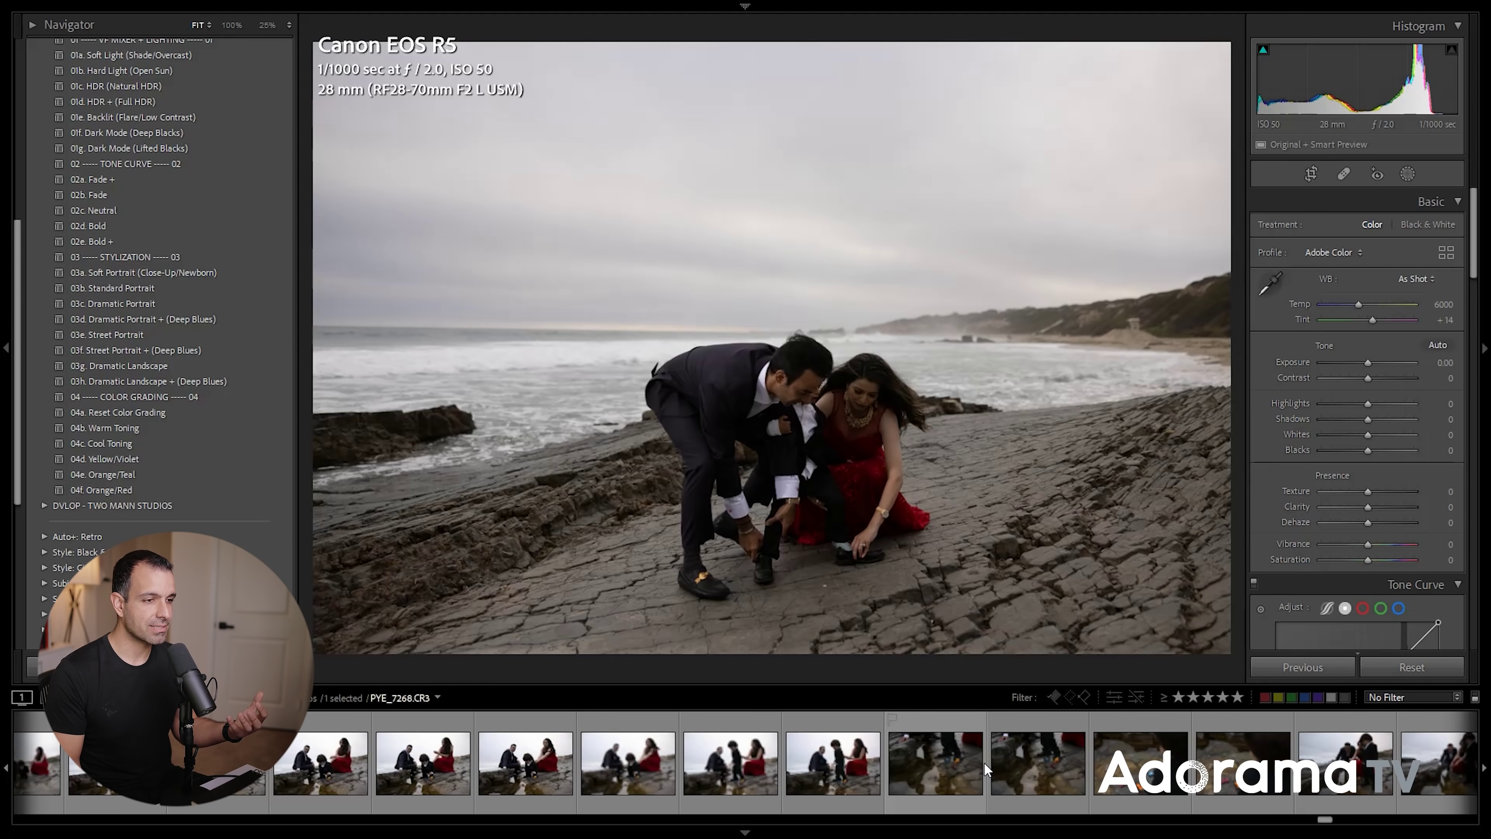
{"action": "scroll", "coordinate": [963, 767], "scroll_direction": "right", "scroll_amount": 6}
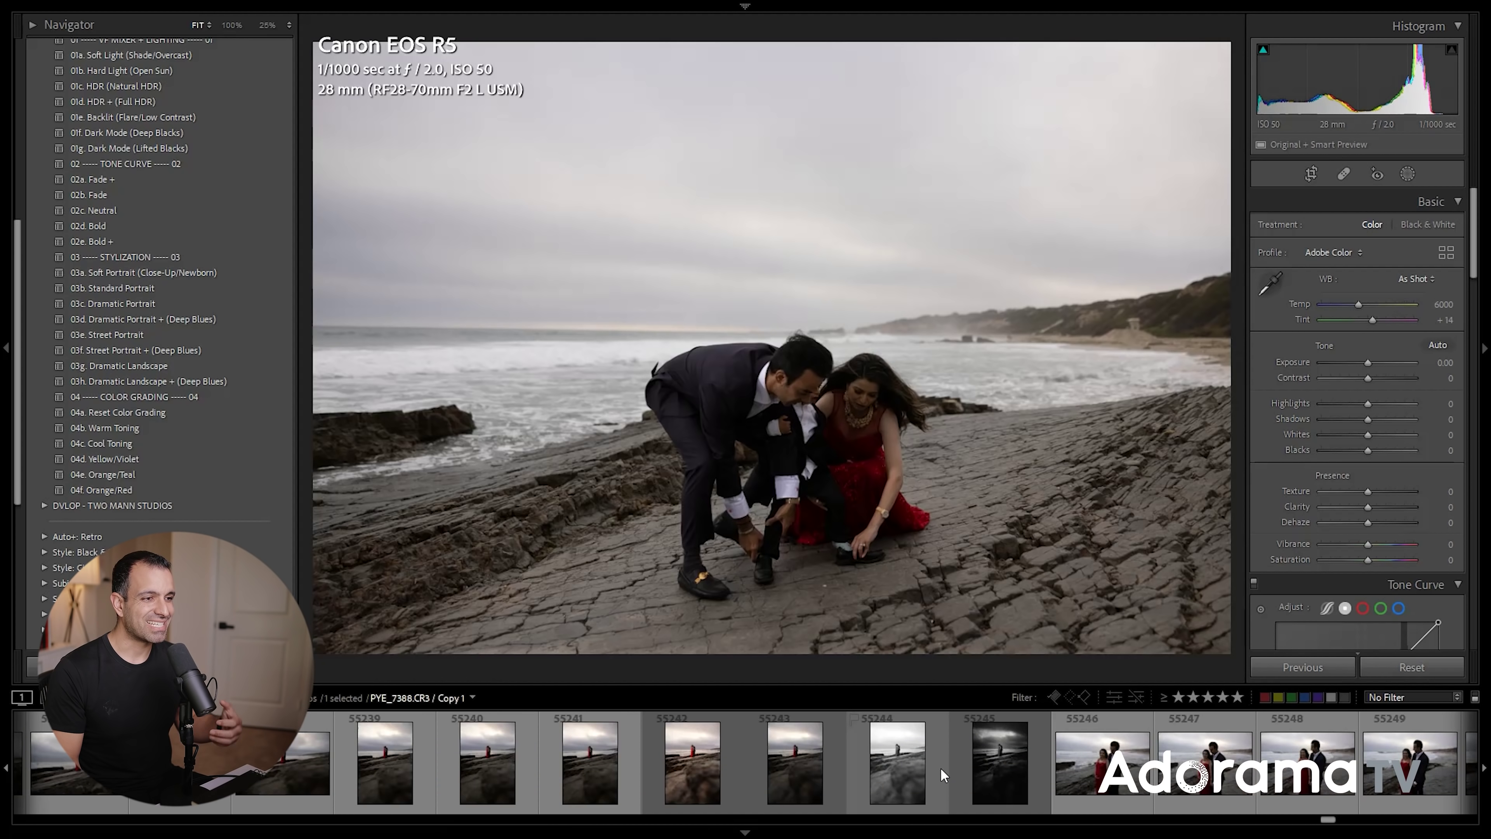
{"action": "scroll", "coordinate": [899, 775], "scroll_direction": "left", "scroll_amount": 5}
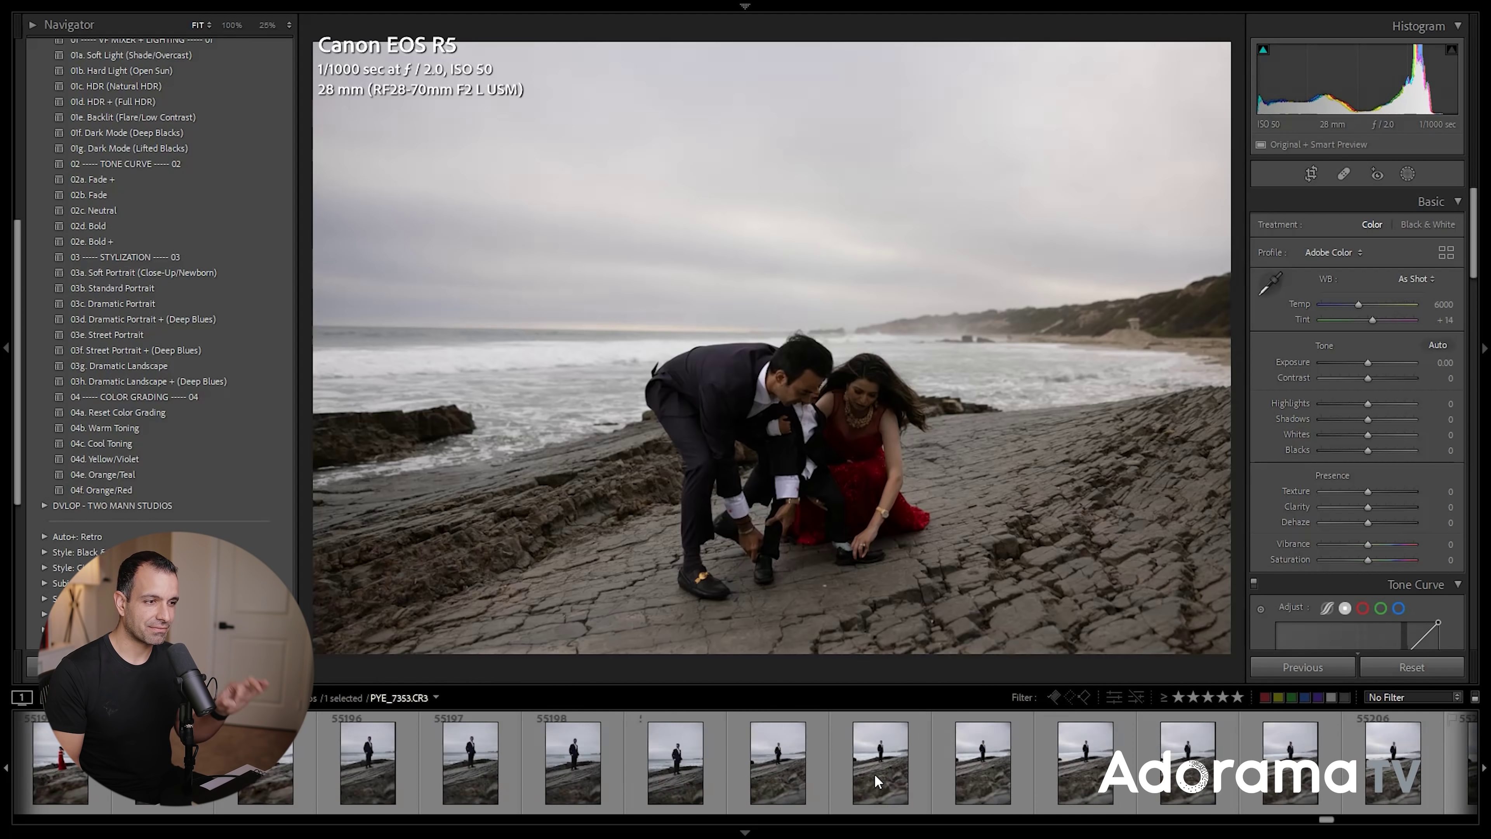
{"action": "key", "text": "g"}
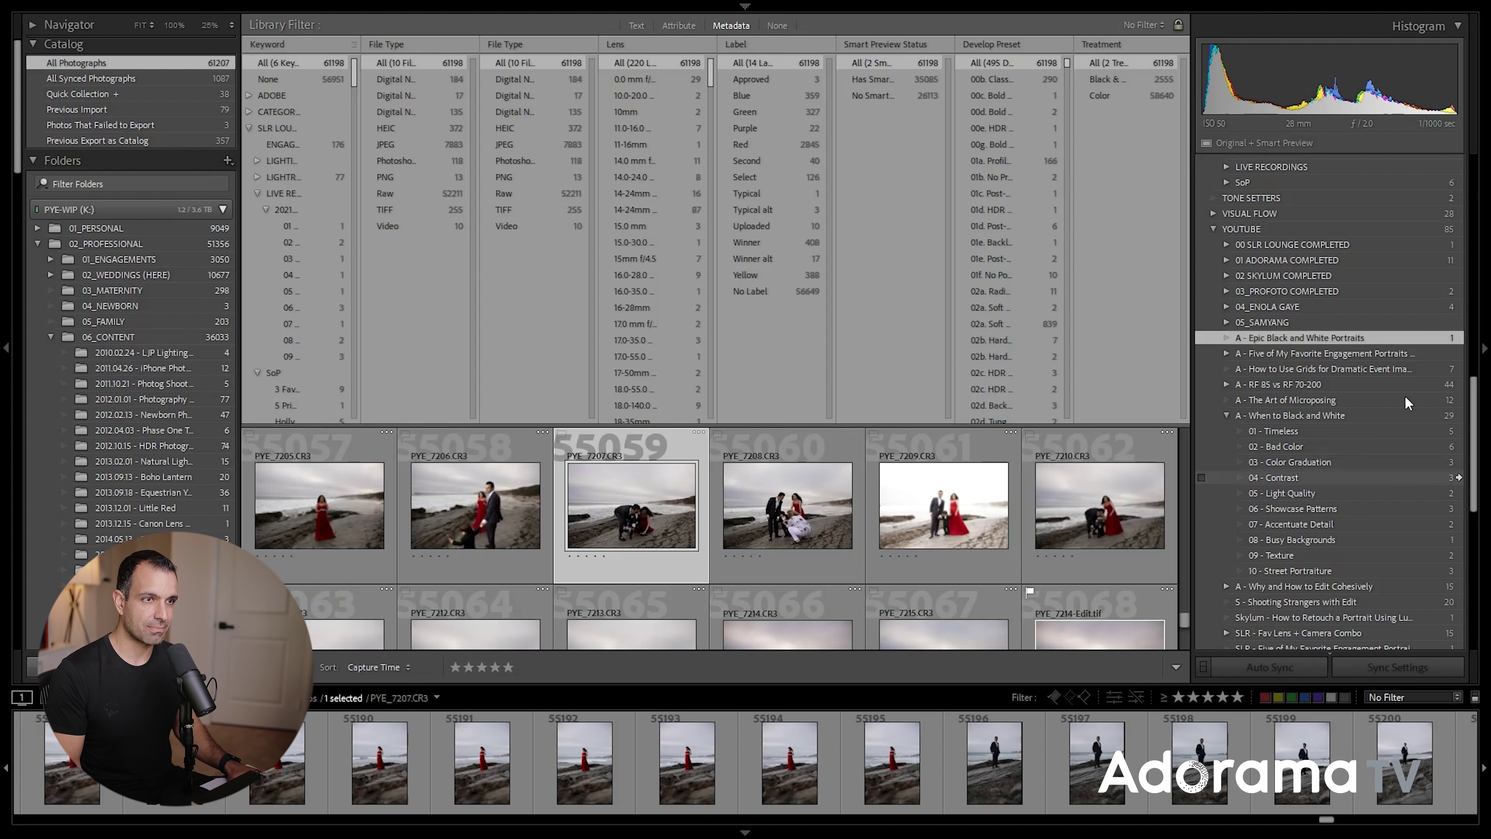
{"action": "left_click", "coordinate": [1458, 338]}
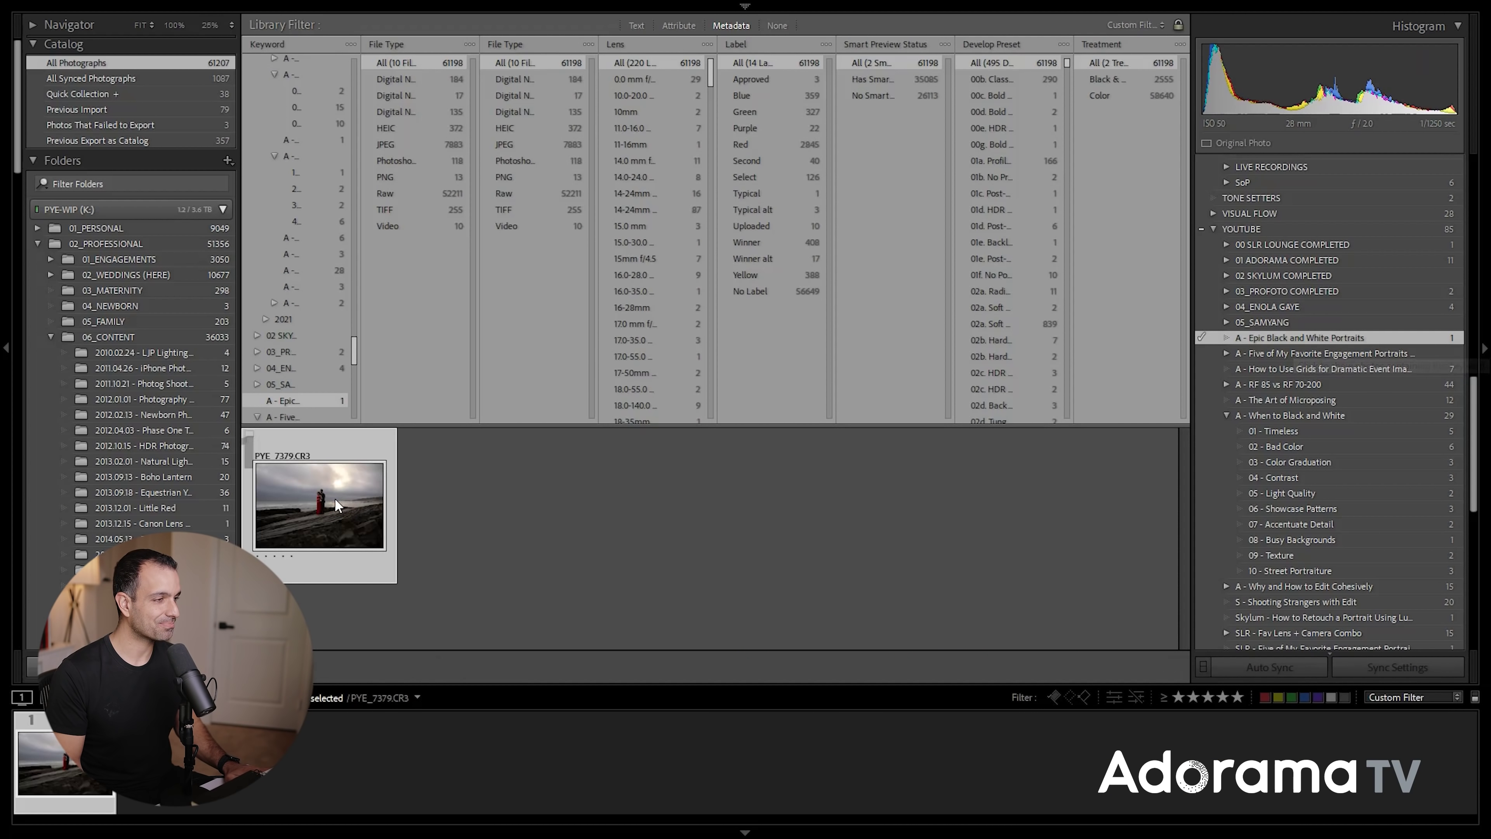
{"action": "key", "text": "d"}
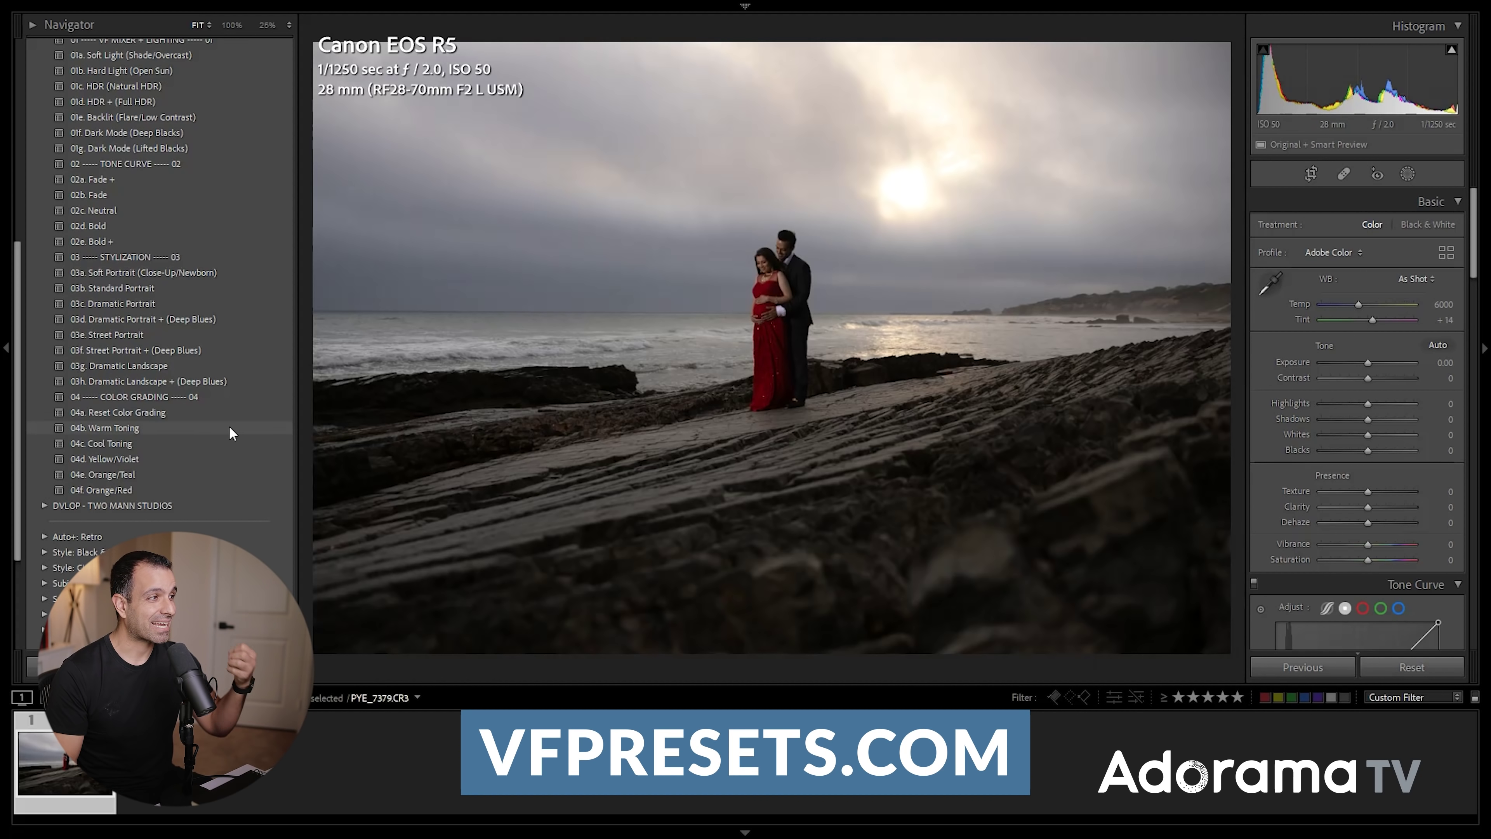
Step: Try the 00e. HDR Portrait preset from 00-99 VFLO - B+W MIXER, and choose 00a. Classic Portrait instead
{"action": "scroll", "coordinate": [230, 433], "scroll_direction": "up", "scroll_amount": 10}
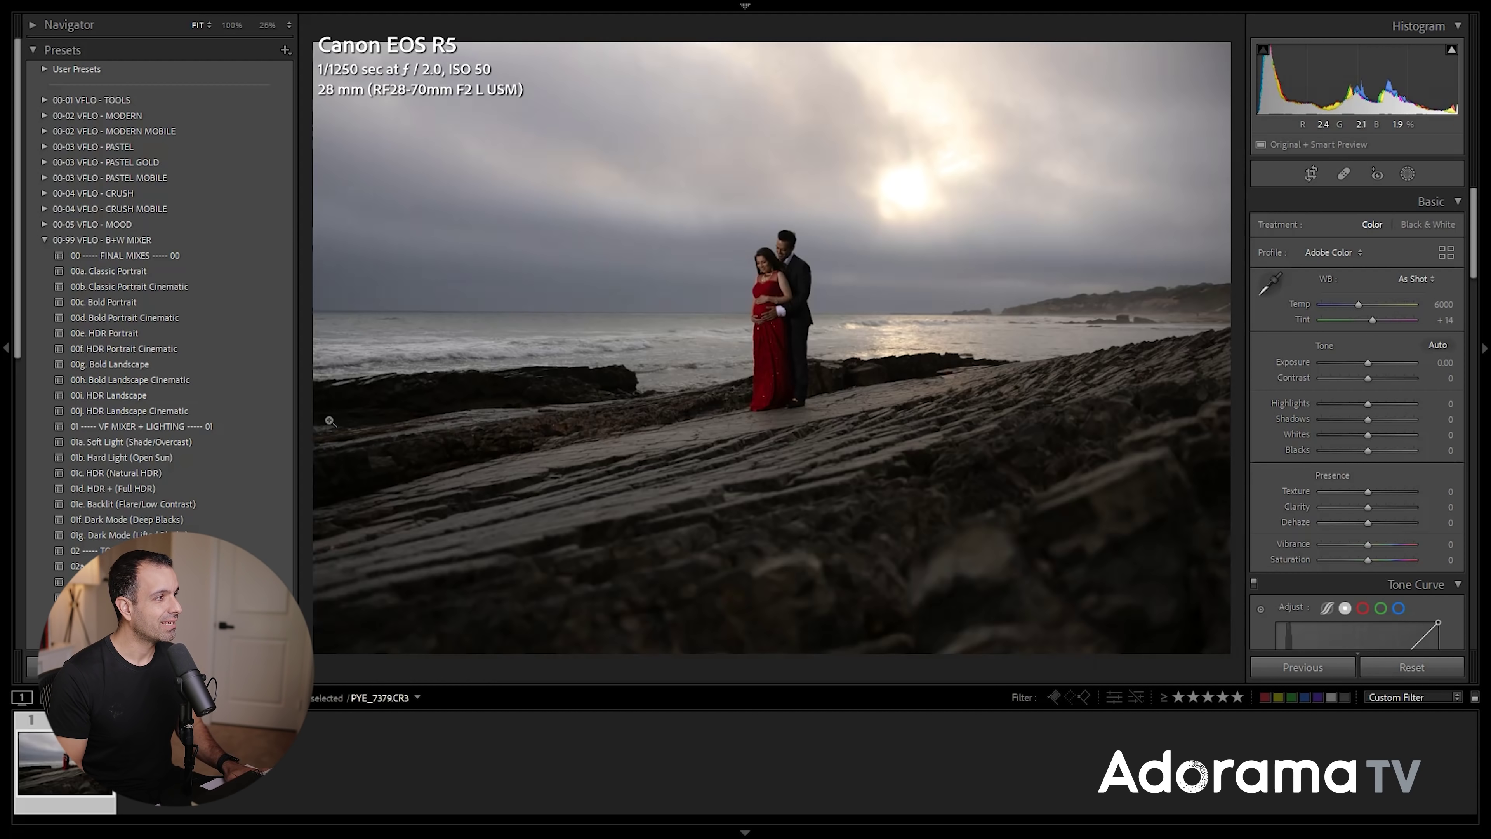
{"action": "left_click", "coordinate": [160, 333]}
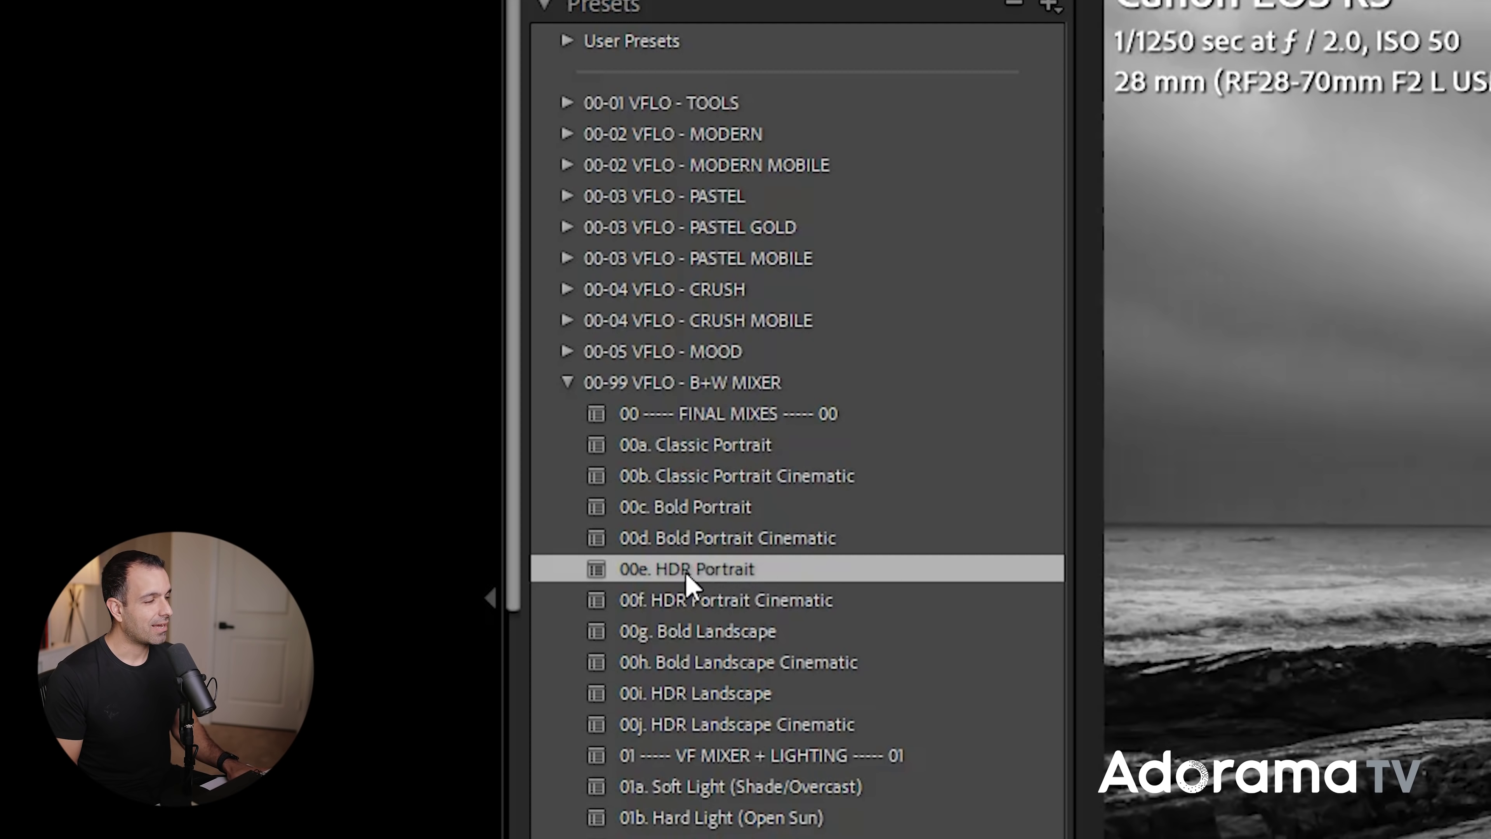
{"action": "left_click", "coordinate": [772, 447]}
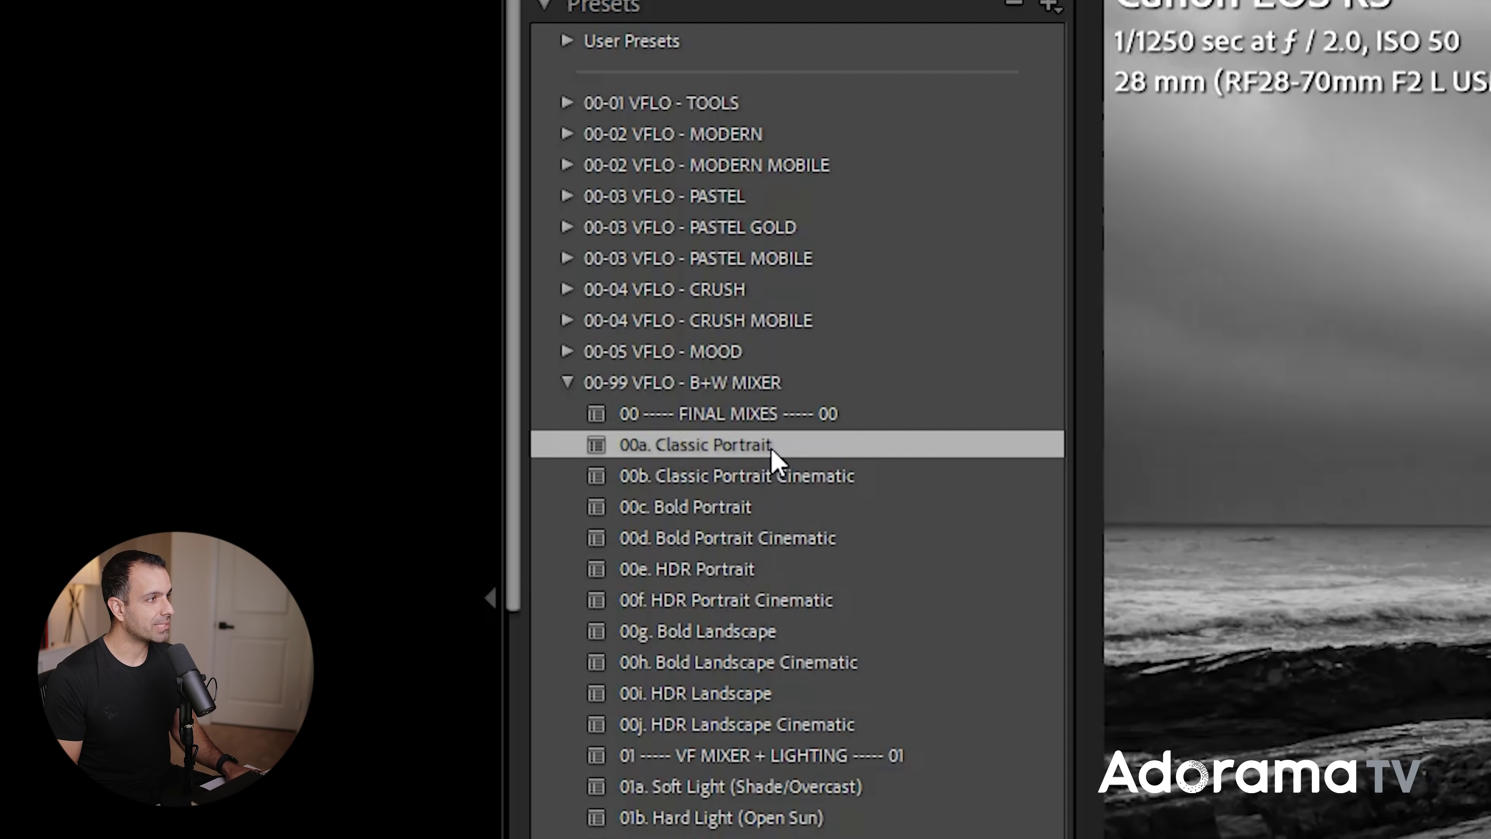
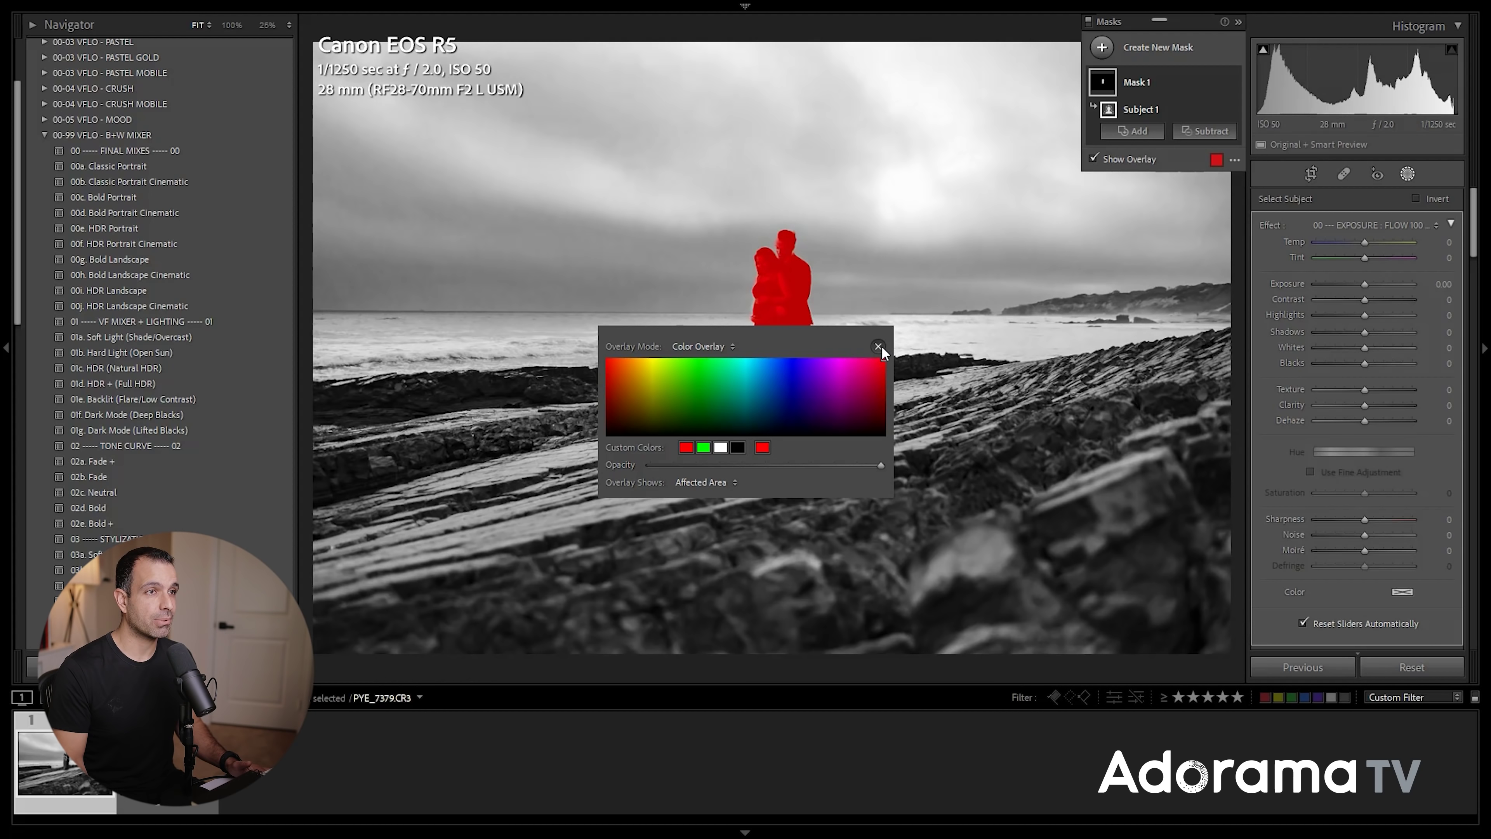
Step: Change the mask overlay mode to White on Black
{"action": "left_click", "coordinate": [1233, 164]}
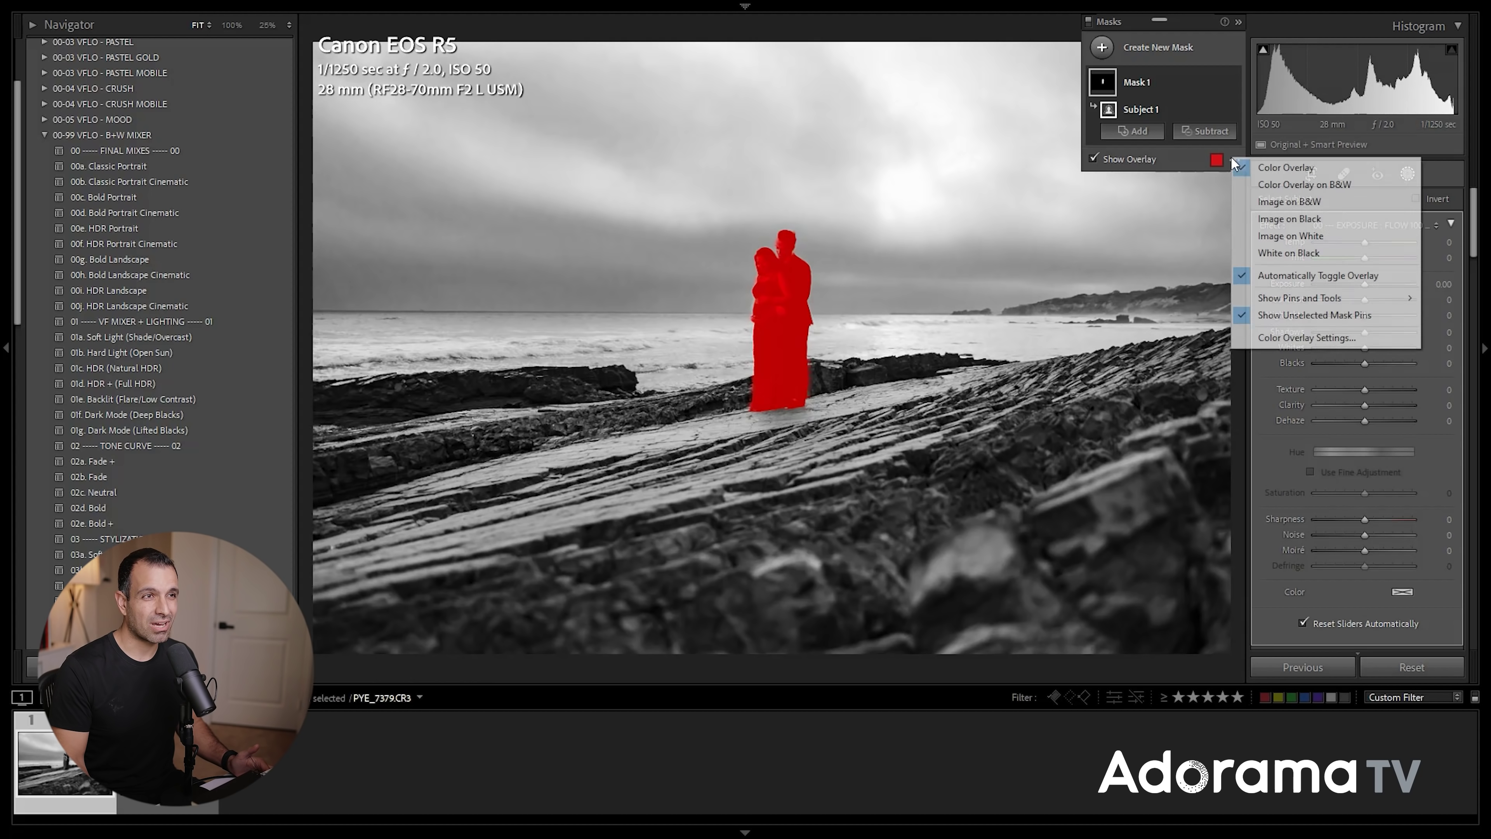
{"action": "left_click", "coordinate": [1281, 253]}
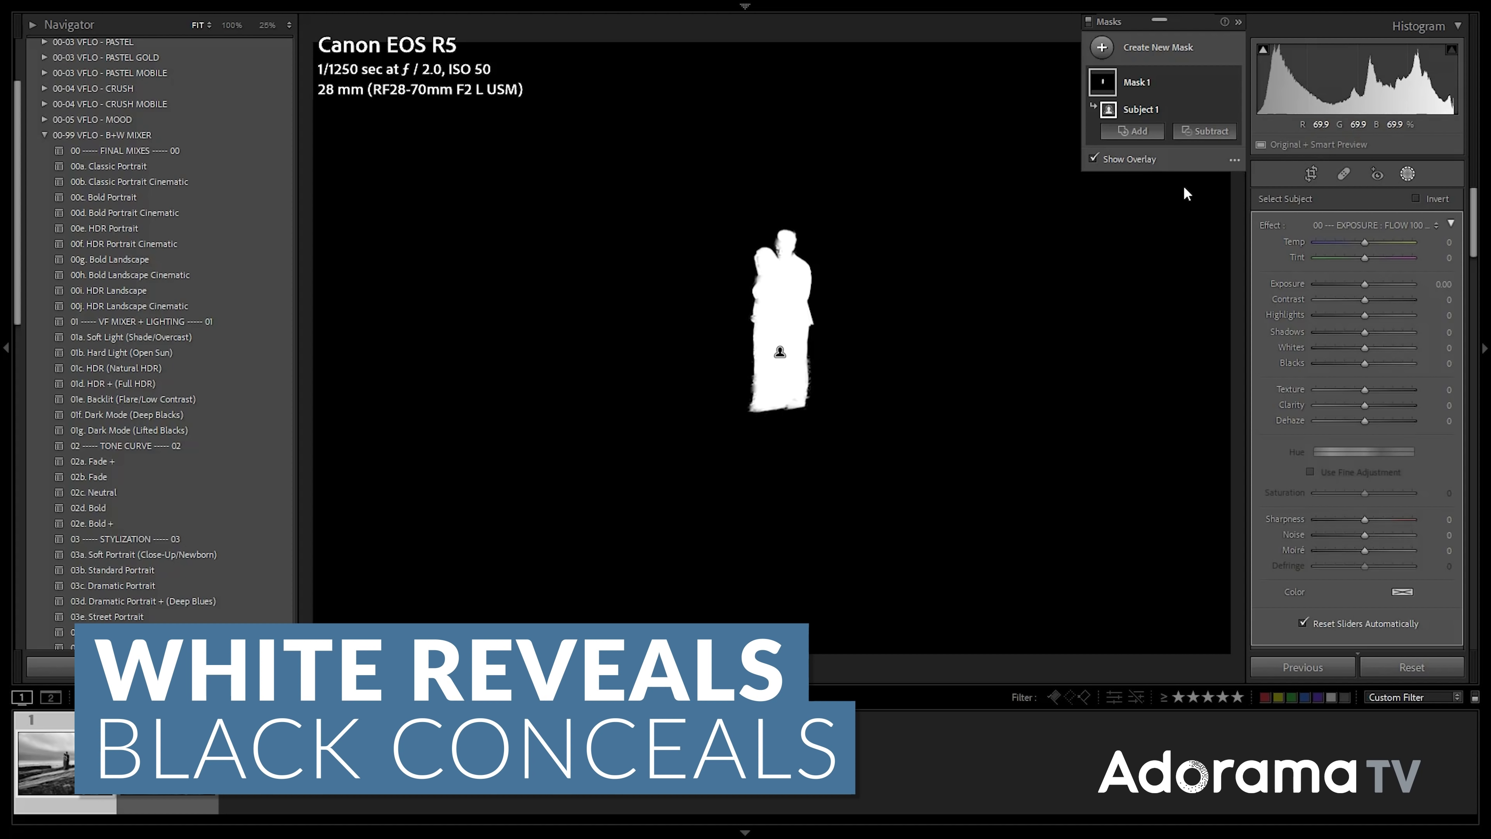
Step: Hide the overlay, test an exposure change on the subject mask, undo it, and show the overlay again
{"action": "key", "text": "o"}
{"action": "mouse_move", "coordinate": [1361, 280]}
{"action": "left_mouse_down"}
{"action": "mouse_move", "coordinate": [1343, 280]}
{"action": "mouse_move", "coordinate": [1367, 281]}
{"action": "left_mouse_up"}
{"action": "key", "text": "ctrl+z"}
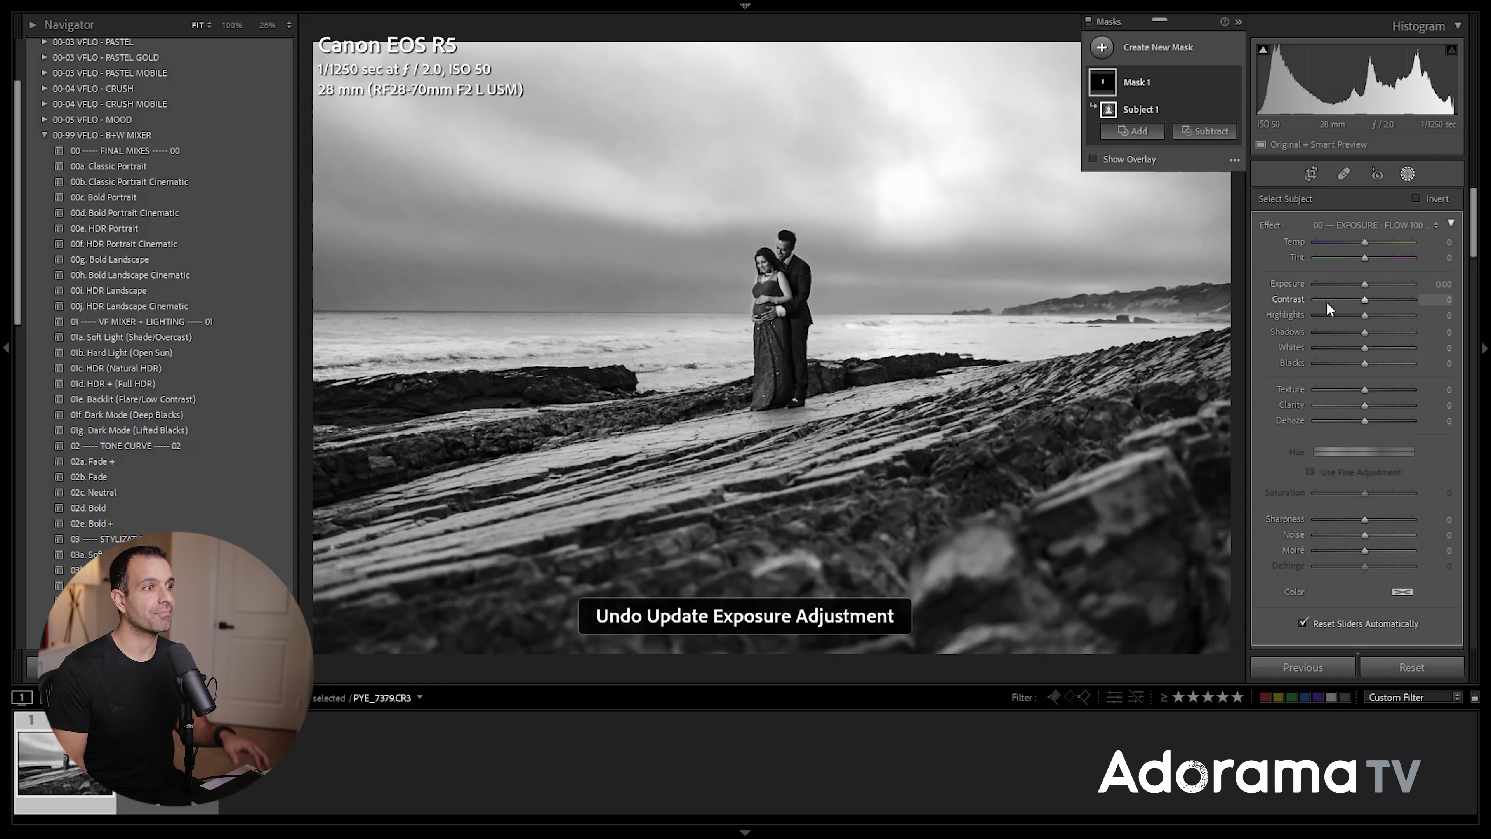
{"action": "key", "text": "o"}
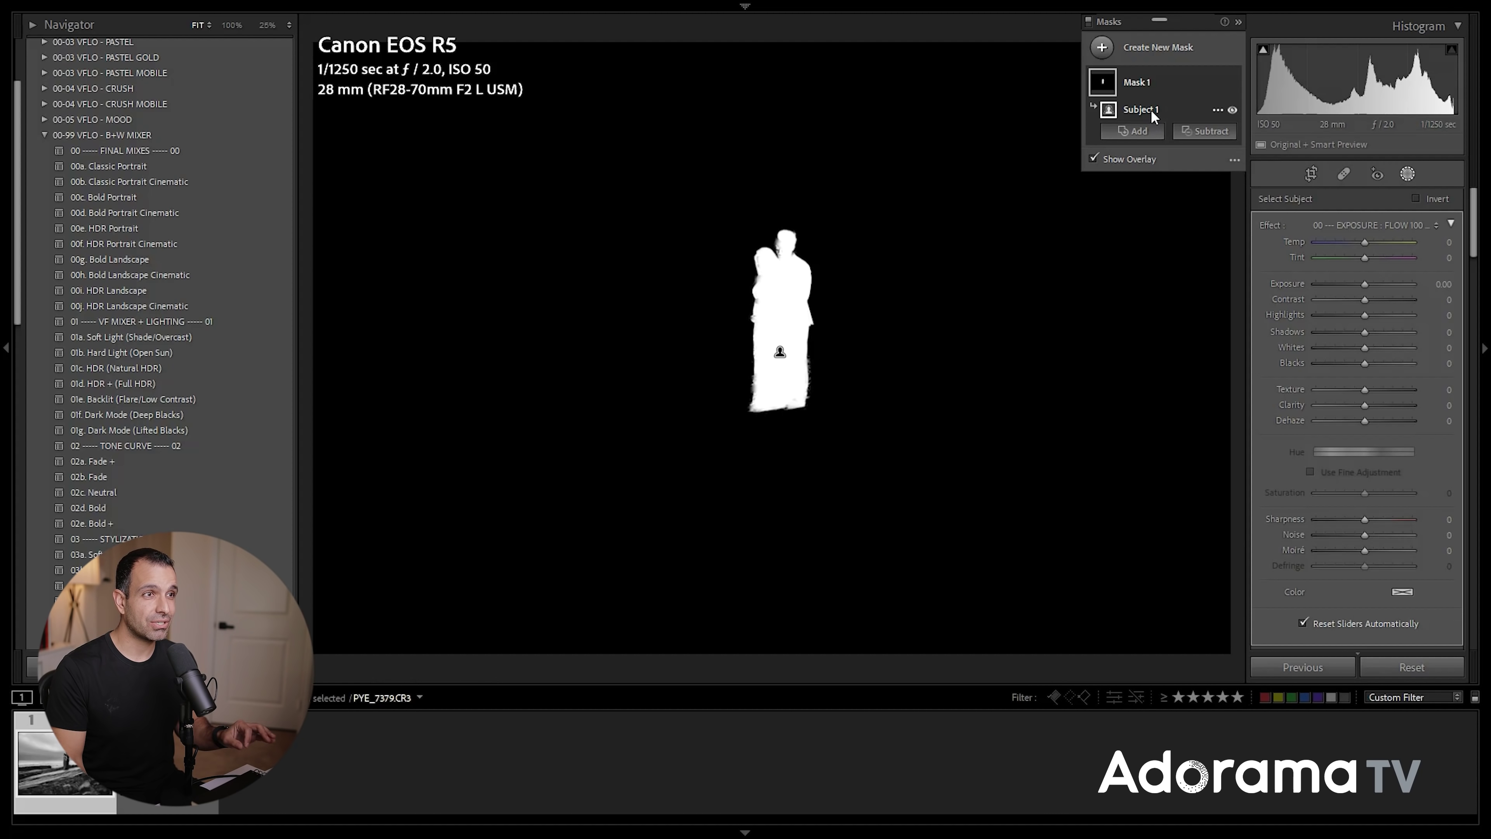
Step: Invert the Subject 1 mask, hide its overlay, and set the exposure of the masked surroundings to about -0.61
{"action": "left_click", "coordinate": [1218, 112]}
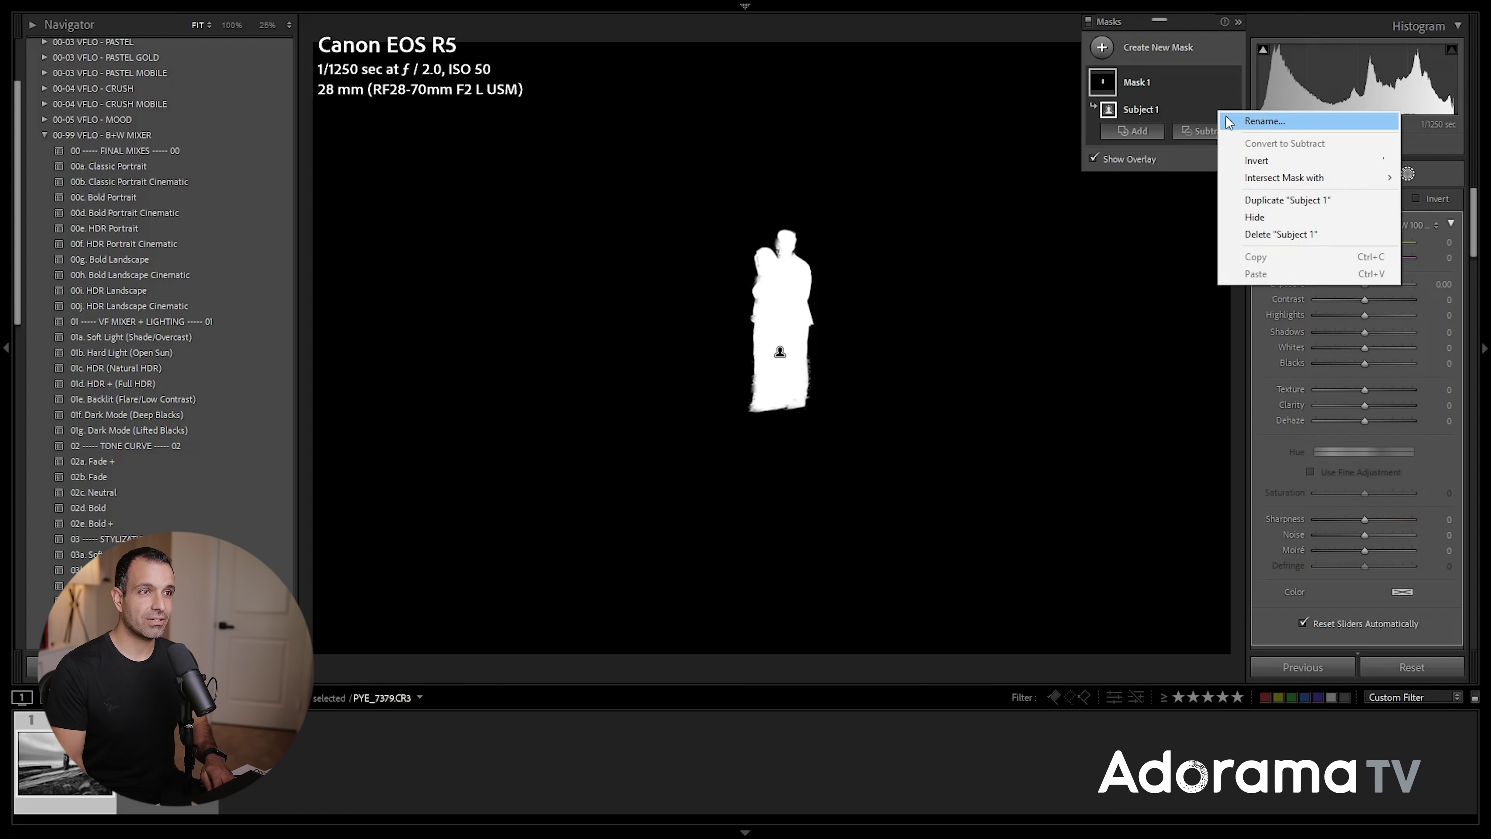
{"action": "key", "text": "Escape"}
{"action": "key", "text": "apostrophe"}
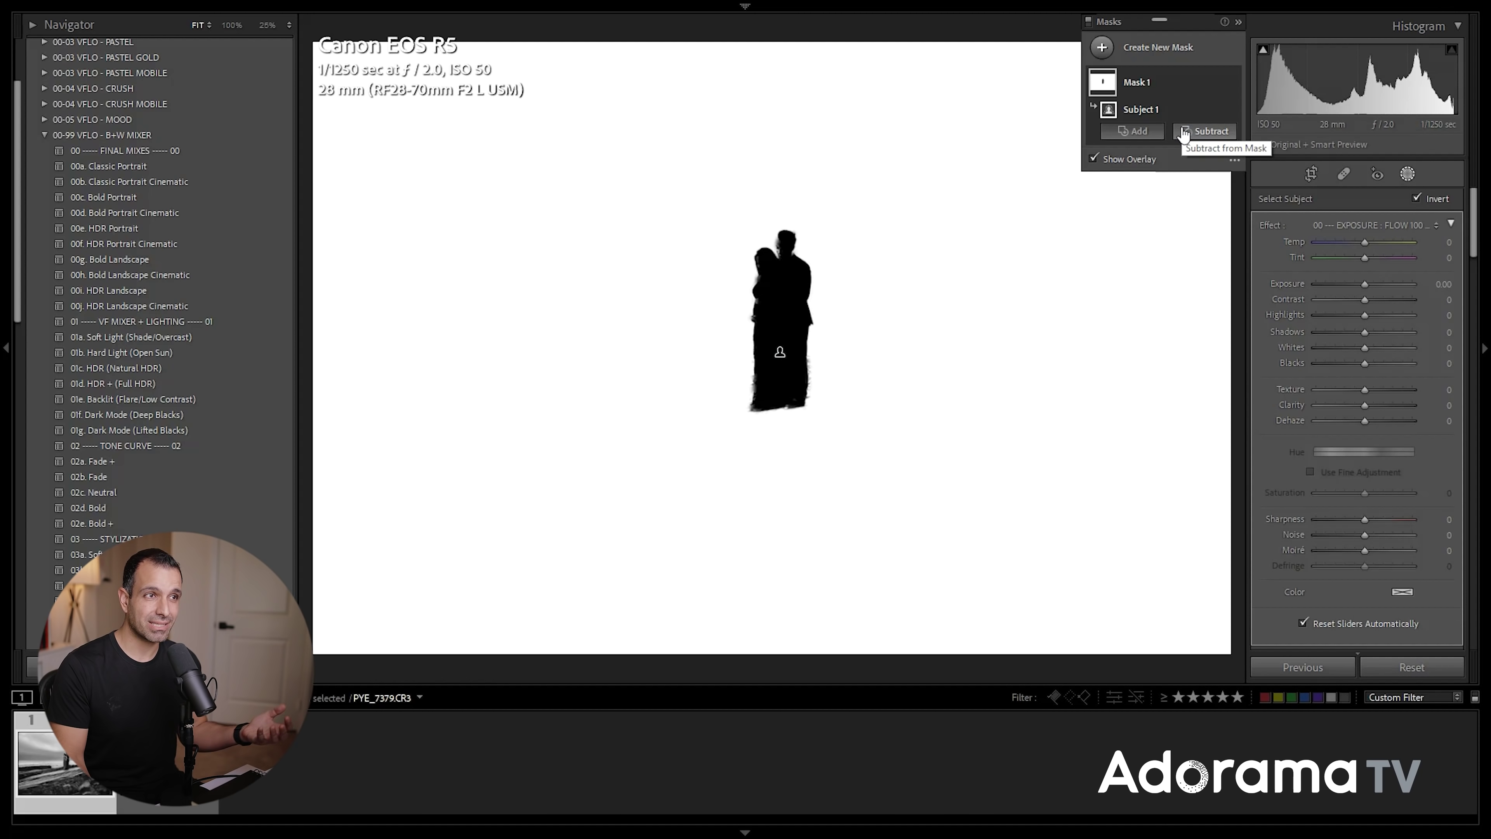
{"action": "left_click", "coordinate": [1129, 155]}
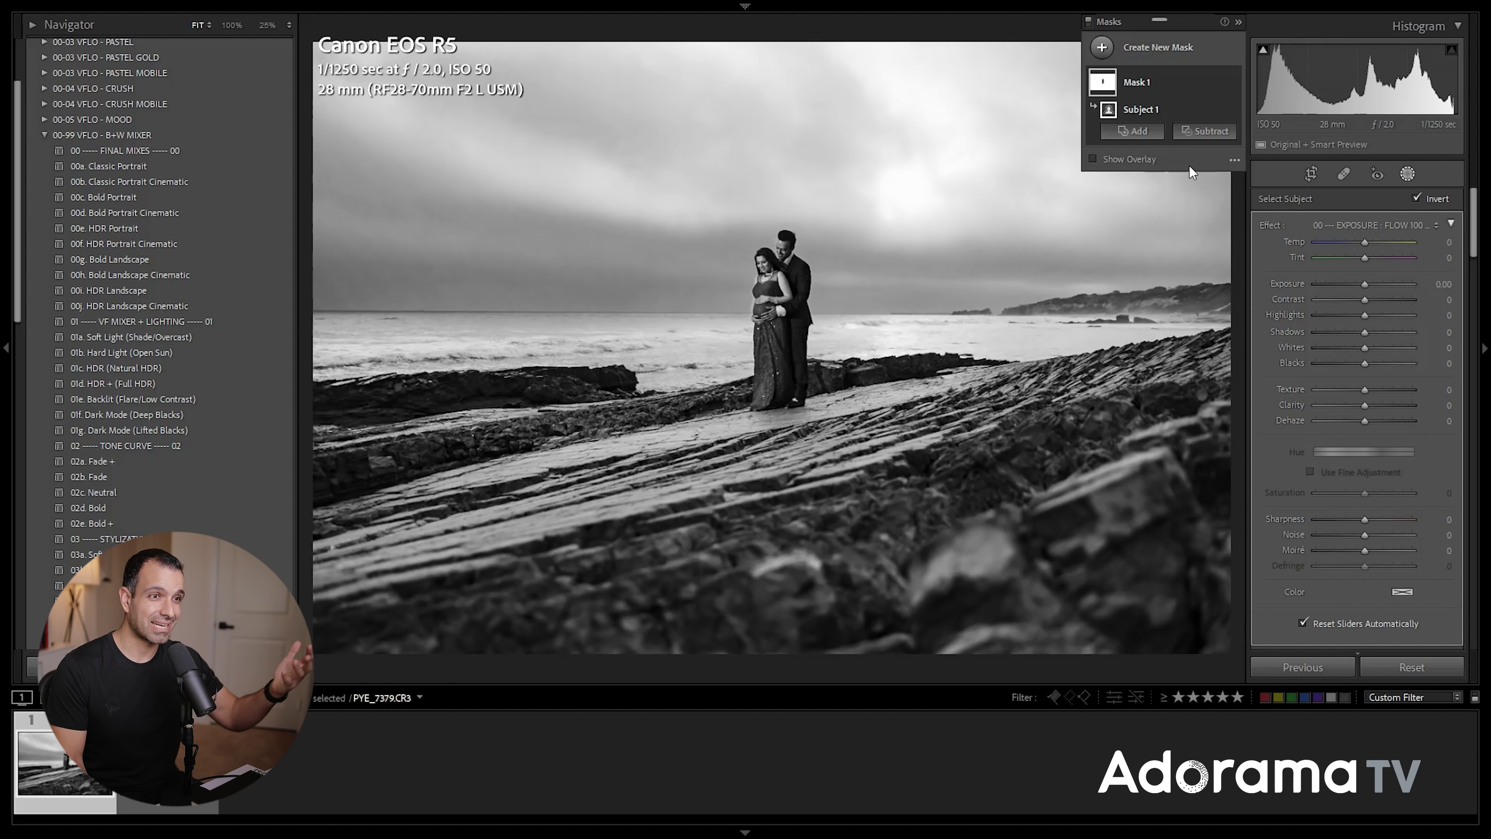
{"action": "left_click_drag", "start_coordinate": [1366, 281], "coordinate": [1356, 282]}
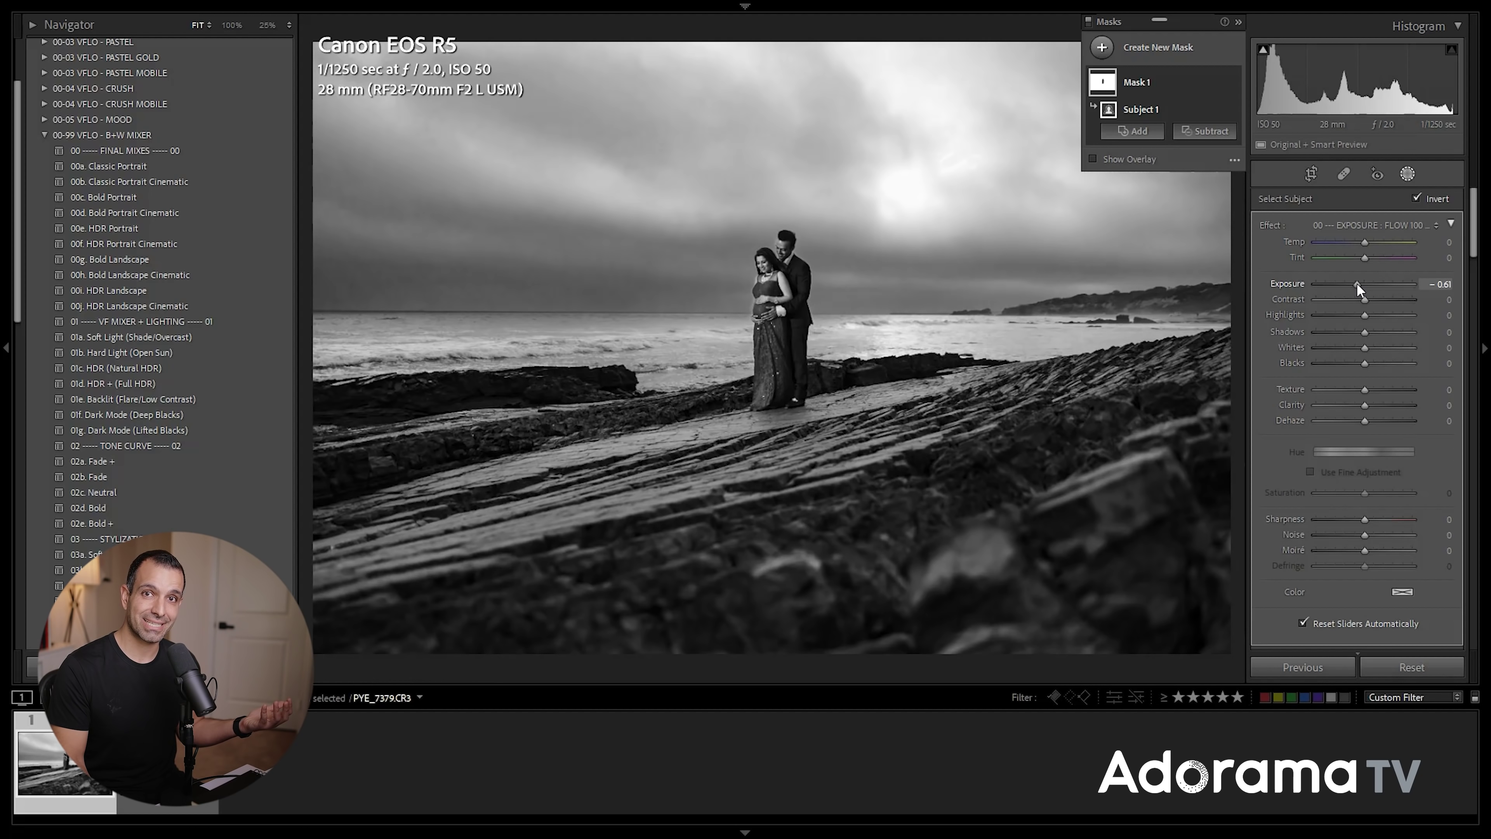
Step: Try darkening the masked surroundings to an exposure of about -1.06, and reset the mask's exposure to 0
{"action": "left_click_drag", "start_coordinate": [1358, 285], "coordinate": [1356, 284]}
{"action": "key", "text": "ctrl+z"}
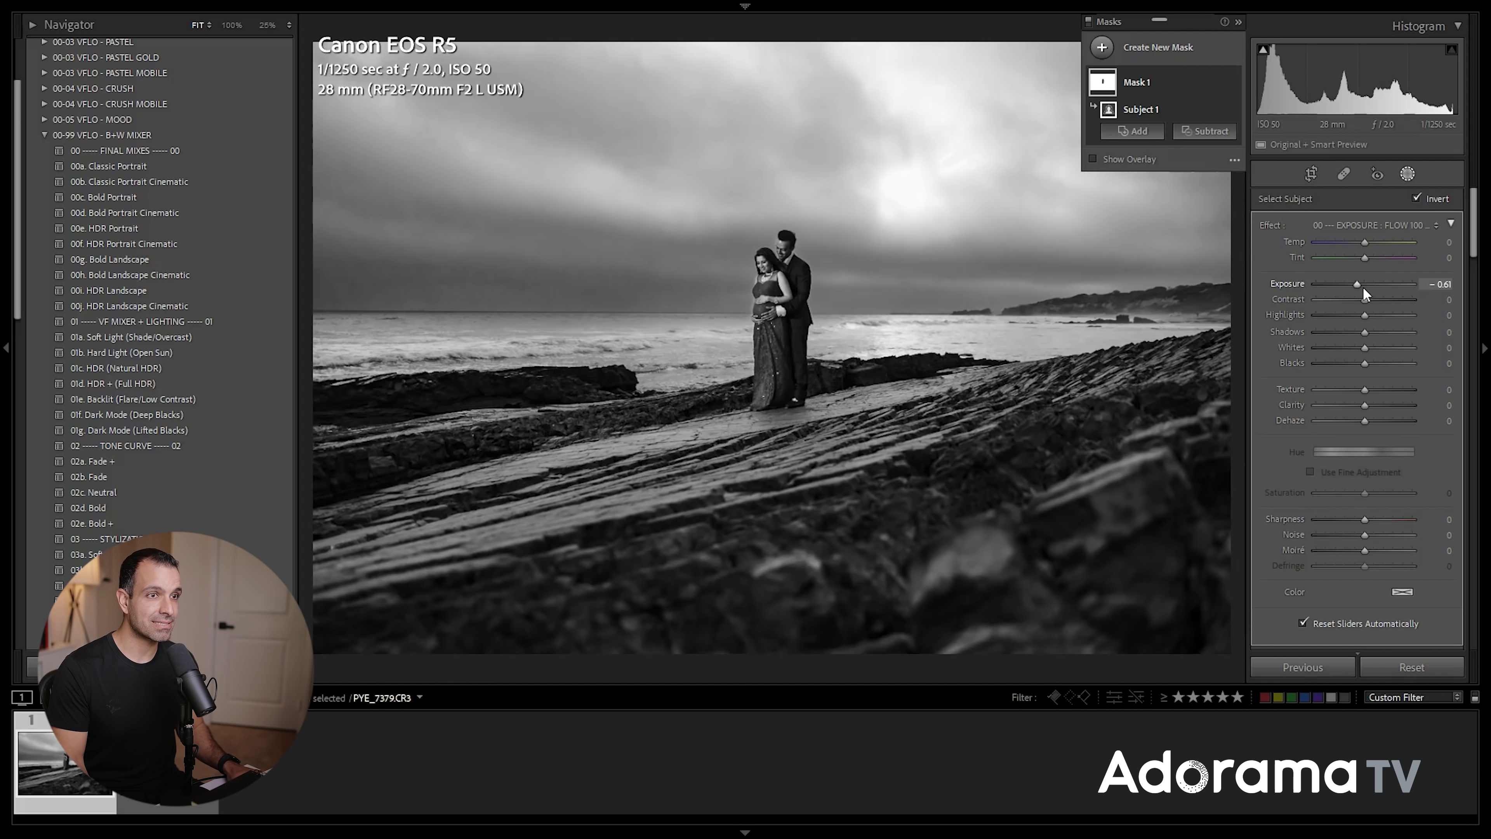
{"action": "left_click_drag", "start_coordinate": [1357, 283], "coordinate": [1348, 283]}
{"action": "double_click", "coordinate": [1348, 283]}
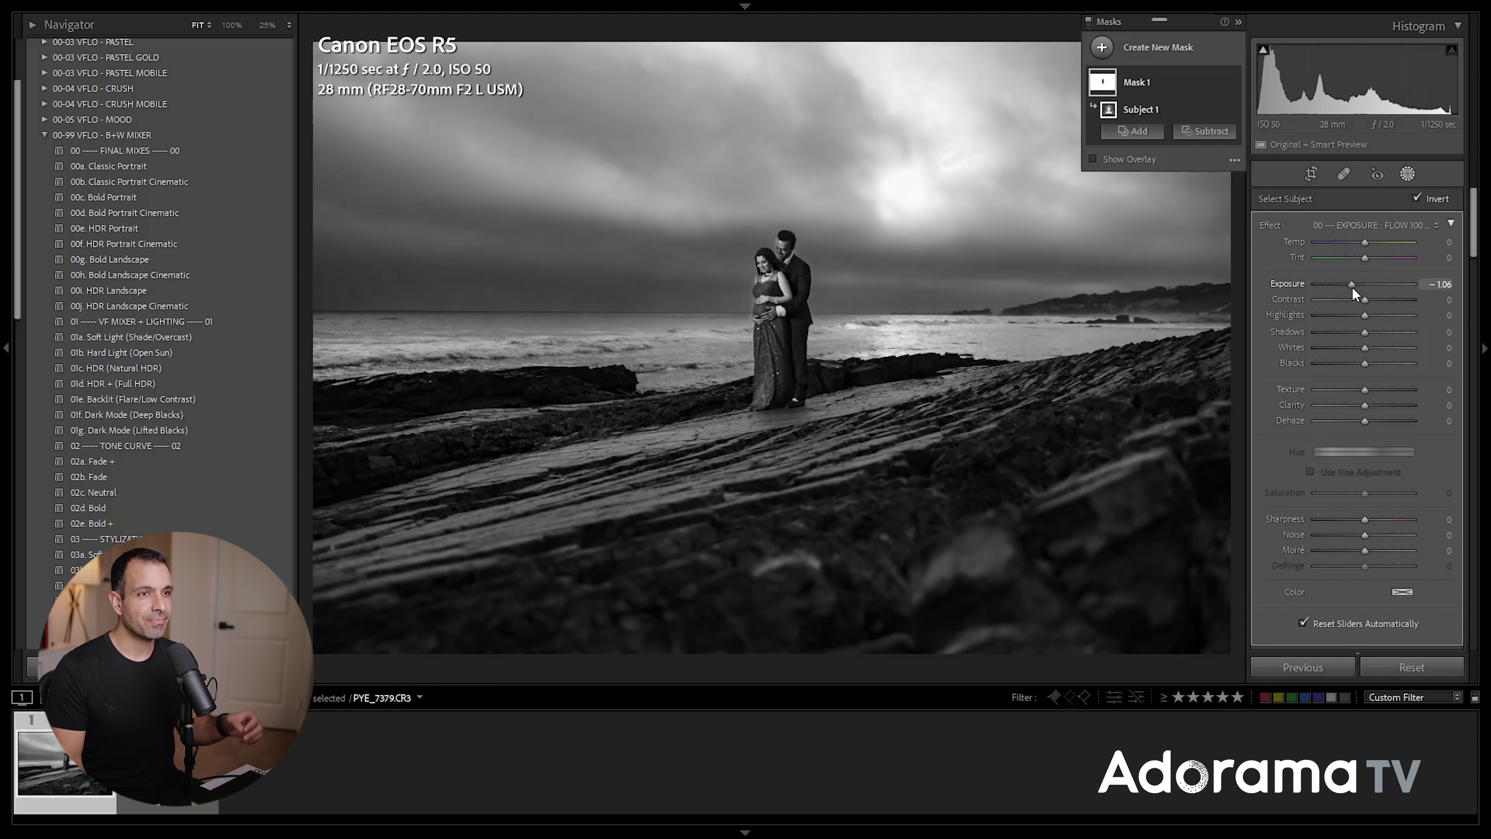
Step: Show the mask overlay, inspect the mask edges around the couple at 100%, and hide the overlay again
{"action": "key", "text": "o"}
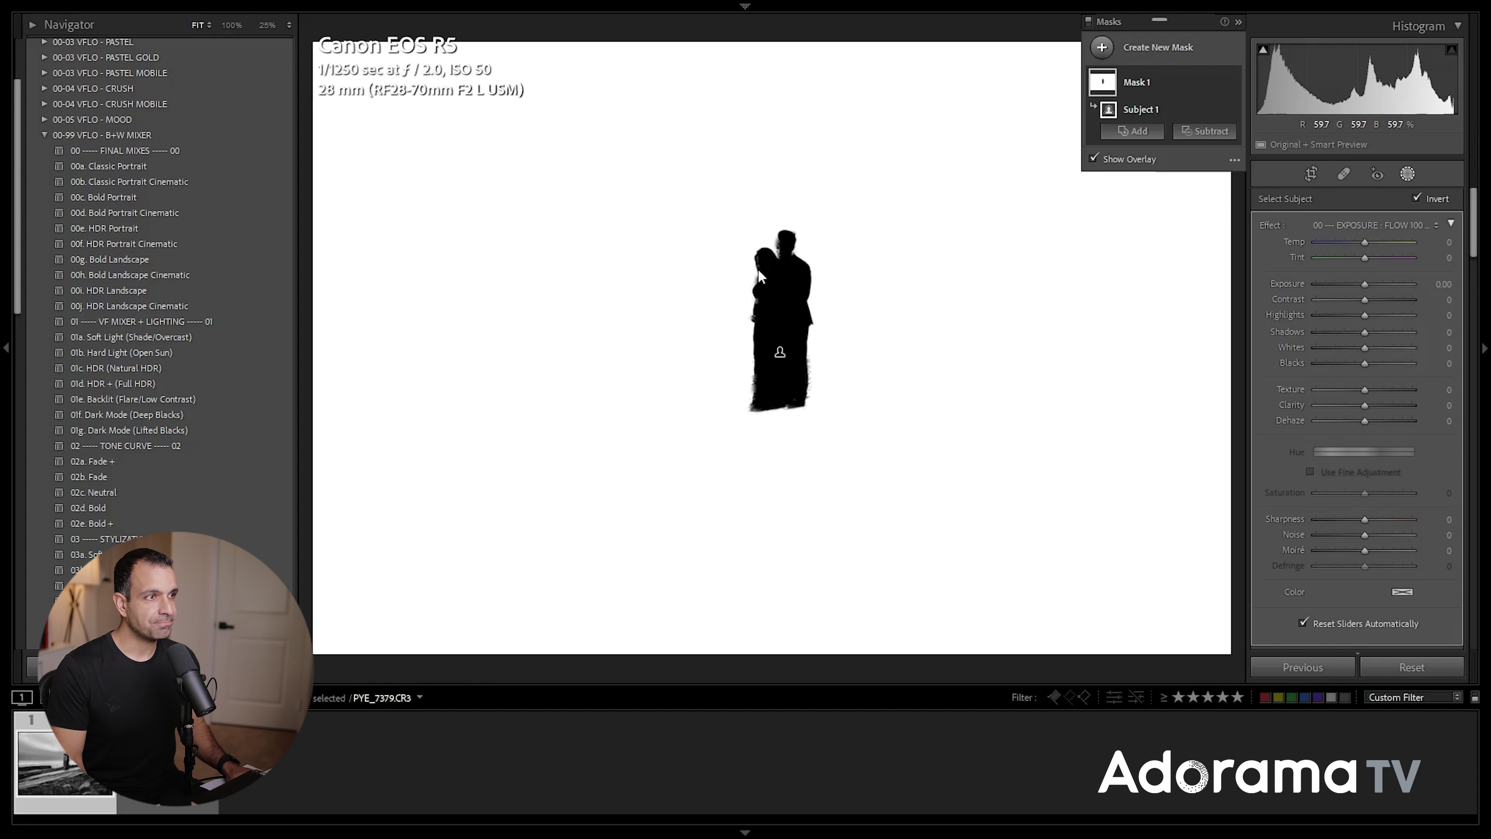
{"action": "left_click", "coordinate": [779, 260]}
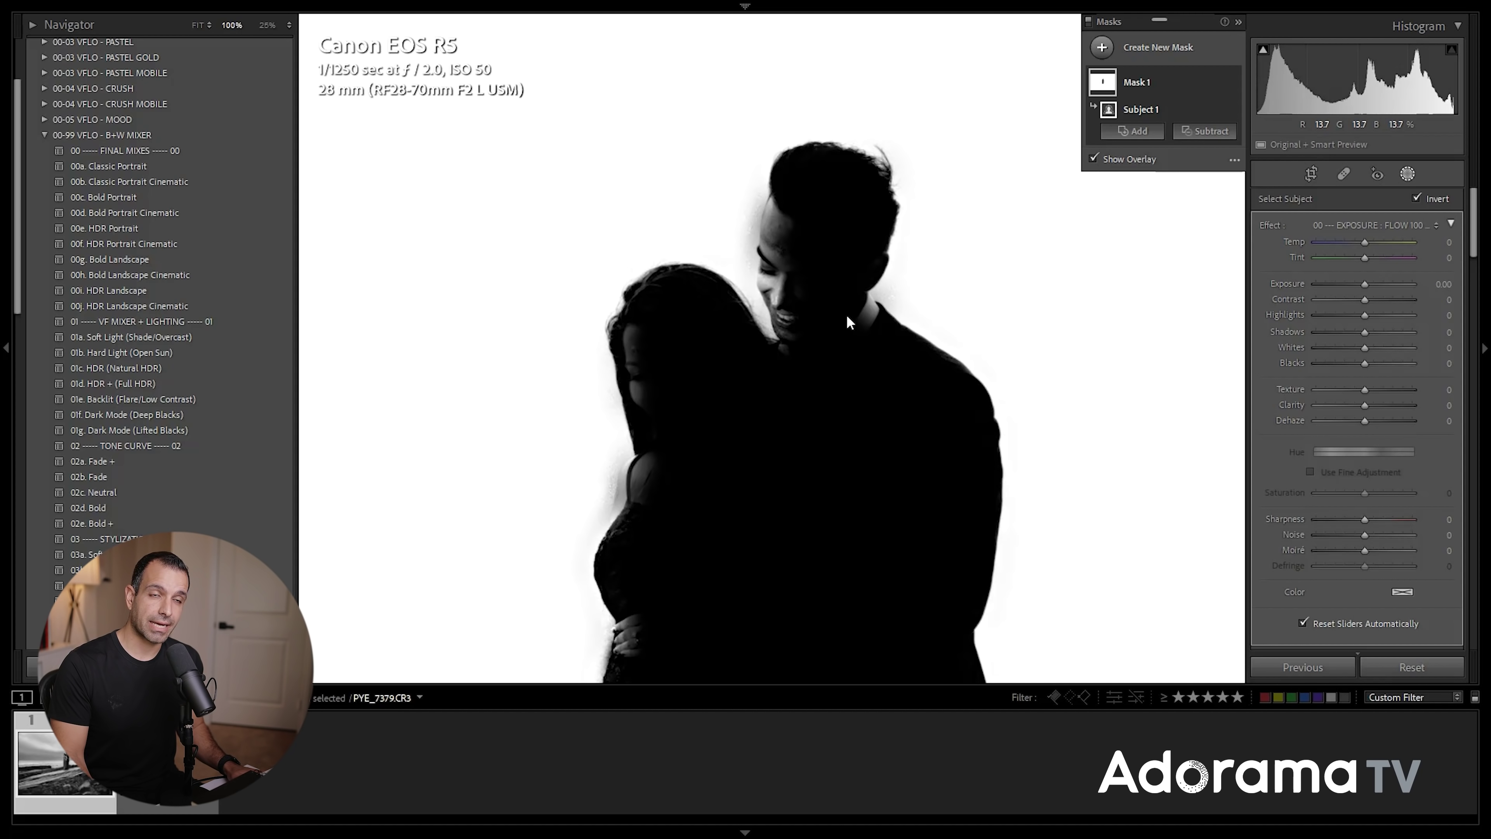
{"action": "left_click", "coordinate": [865, 304]}
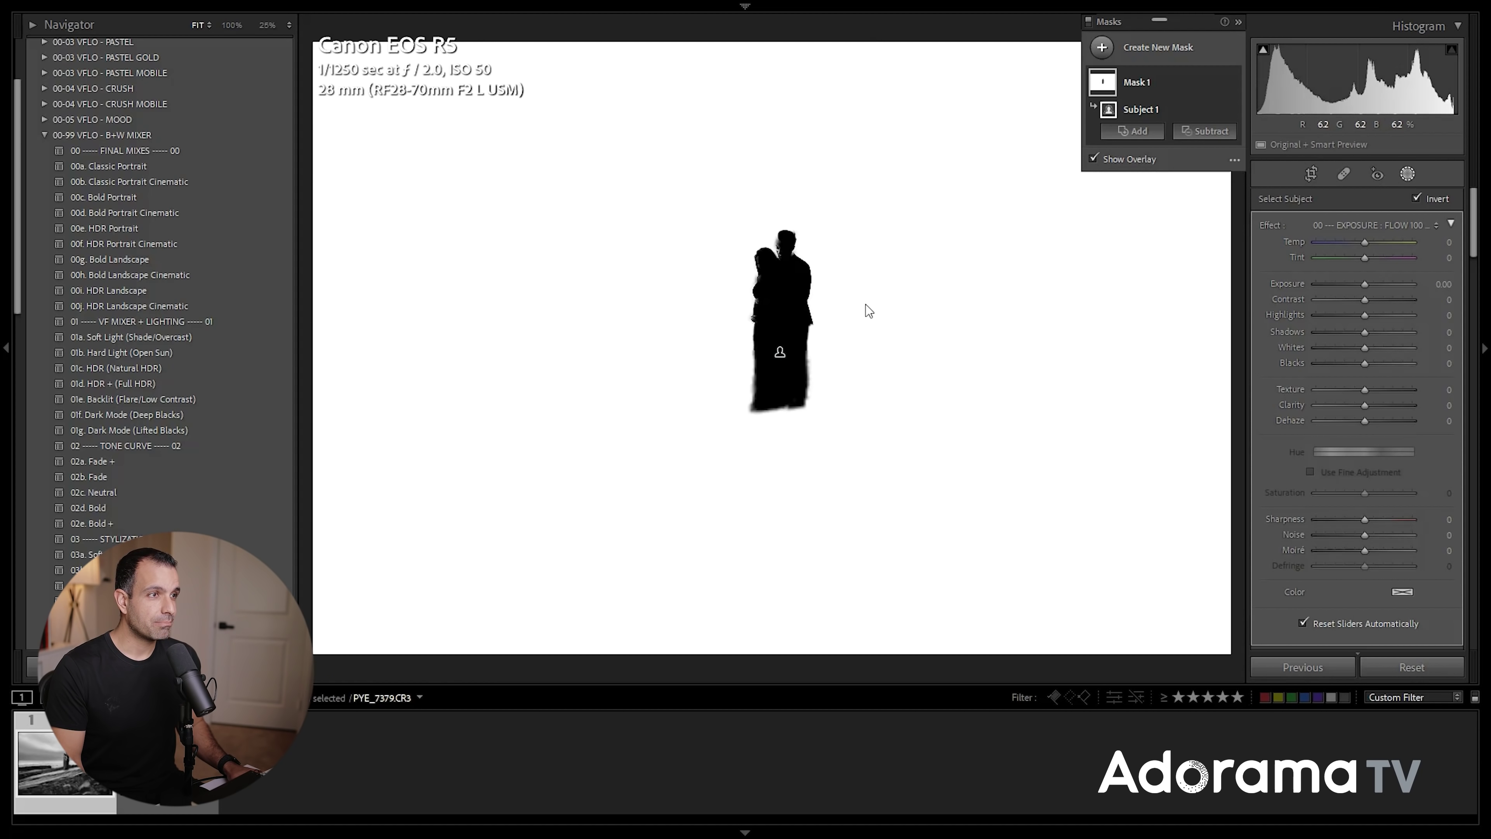
{"action": "left_click", "coordinate": [1126, 159]}
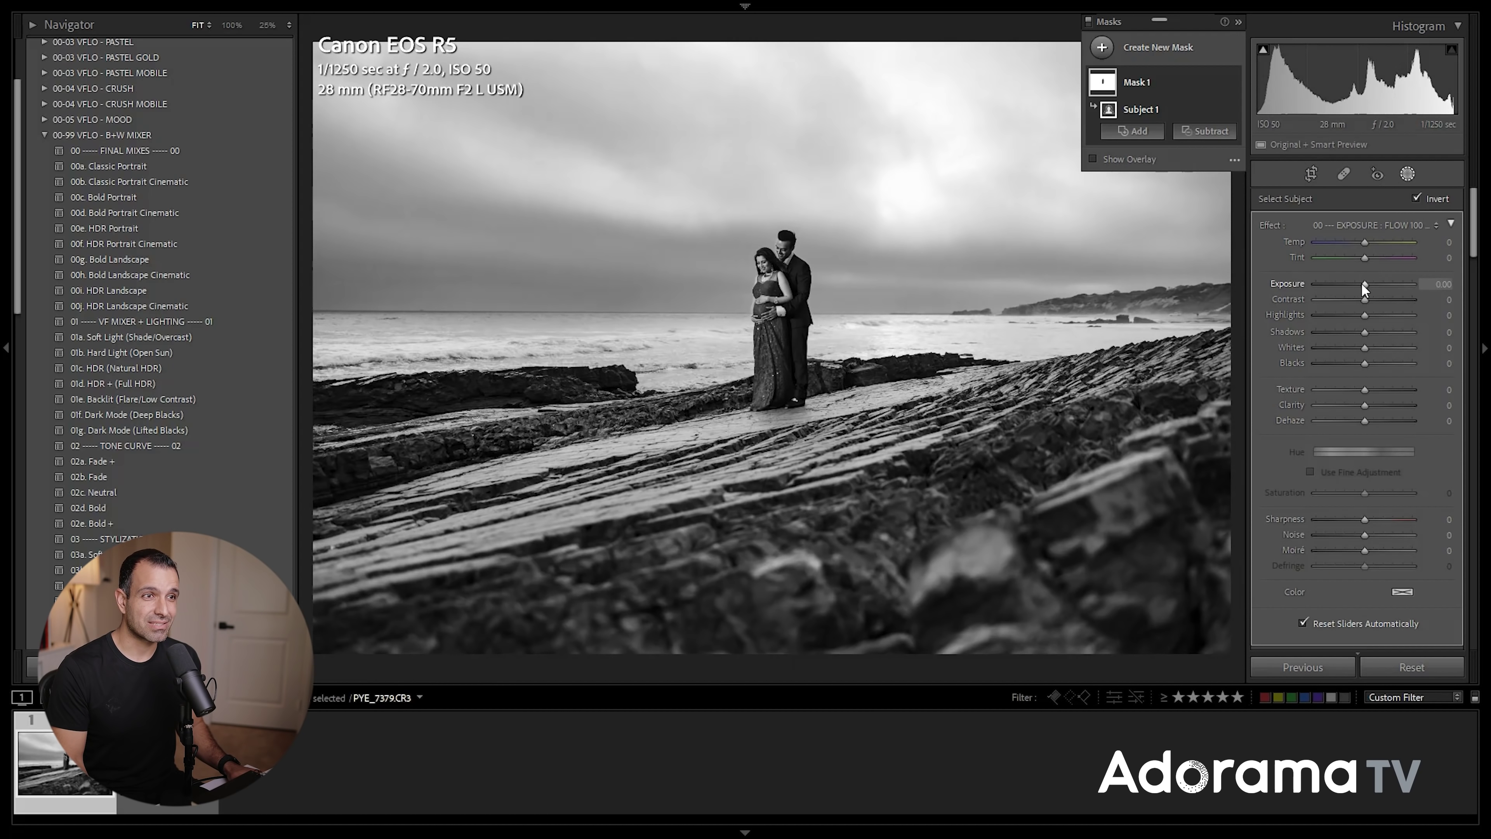
Step: Set the exposure of the masked surroundings to -0.61 and check the couple up close
{"action": "mouse_move", "coordinate": [1364, 283]}
{"action": "left_mouse_down"}
{"action": "mouse_move", "coordinate": [1326, 283]}
{"action": "mouse_move", "coordinate": [1357, 284]}
{"action": "left_mouse_up"}
{"action": "left_click", "coordinate": [784, 265]}
{"action": "left_click", "coordinate": [784, 265]}
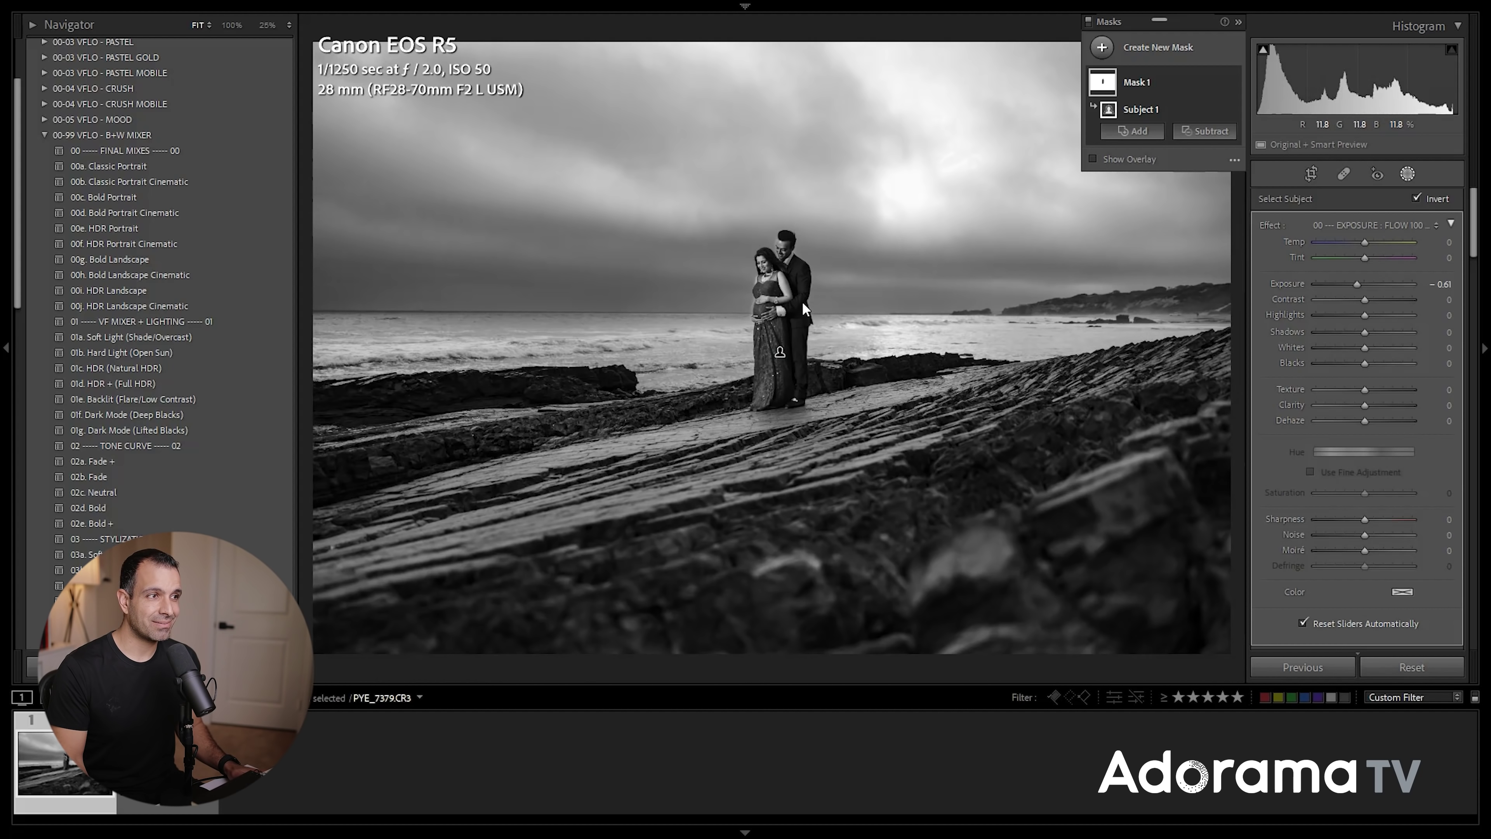
{"action": "left_click", "coordinate": [784, 302]}
{"action": "left_click", "coordinate": [759, 261]}
Step: Create a Select Sky mask, check its overlay, and subtract the couple from it with Select Subject
{"action": "left_click", "coordinate": [1101, 47]}
{"action": "left_click", "coordinate": [1150, 88]}
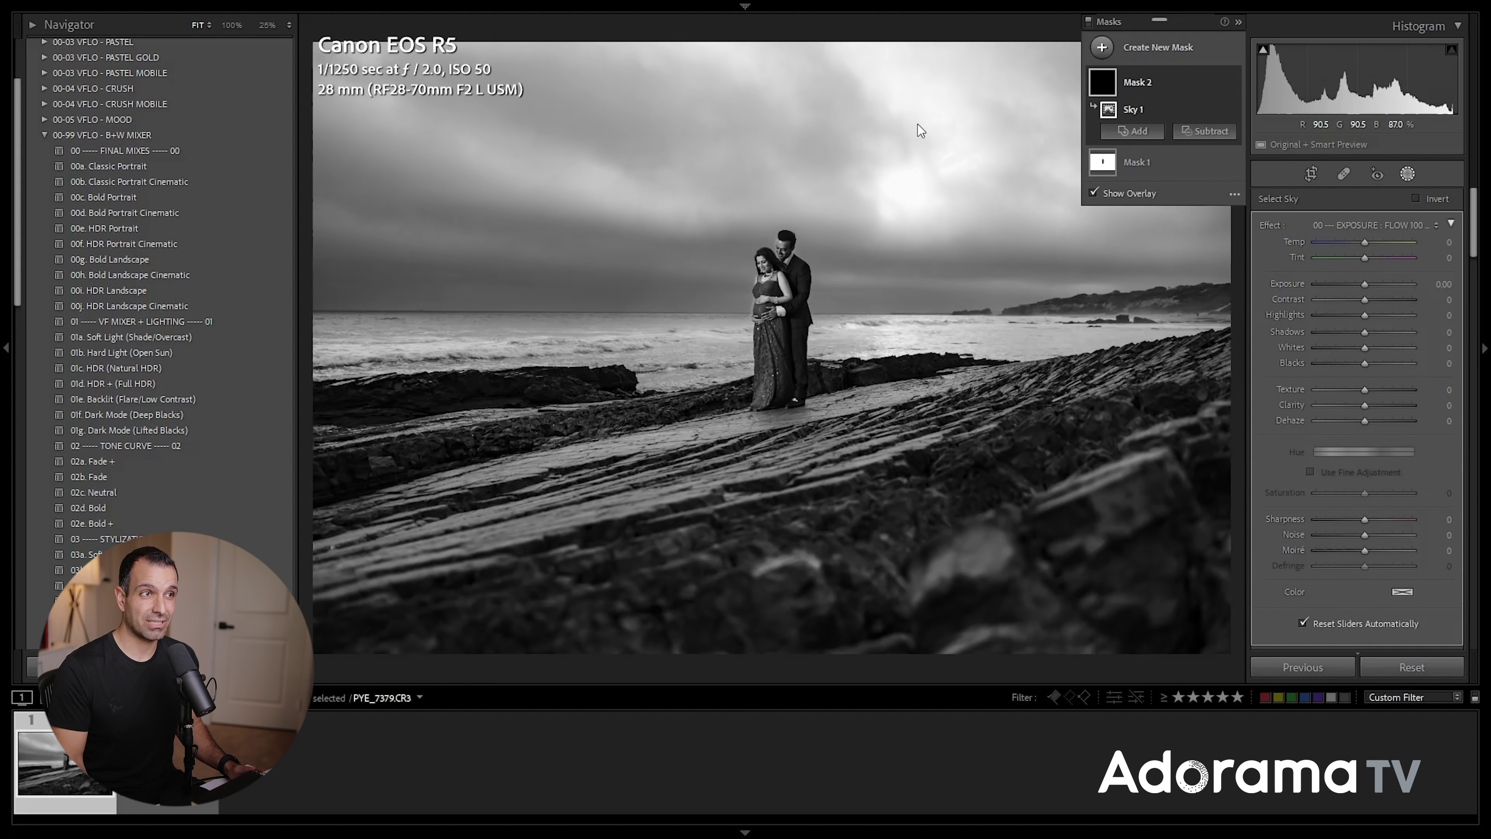
{"action": "key", "text": "o"}
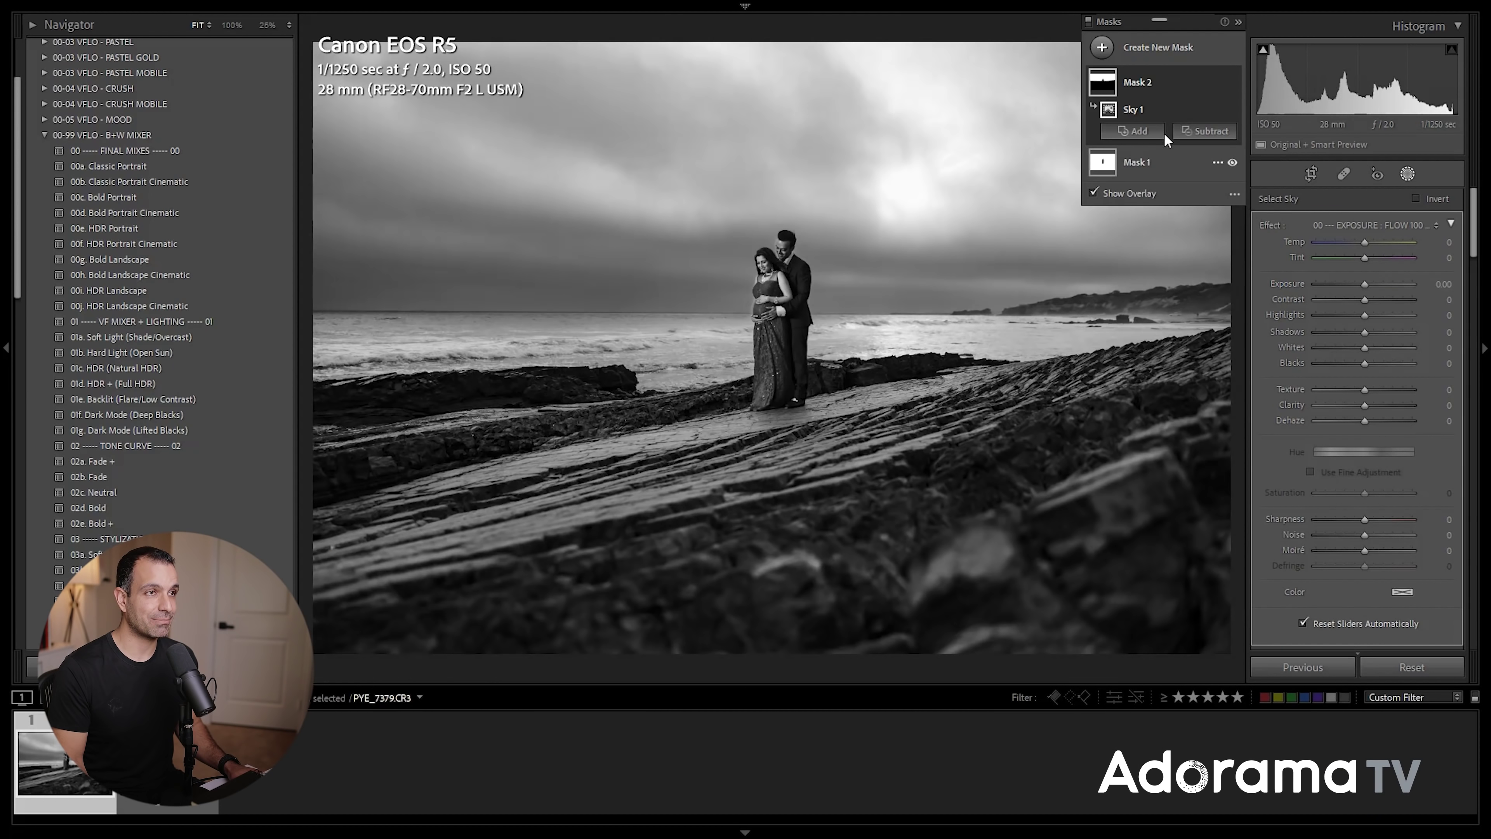
{"action": "key", "text": "o"}
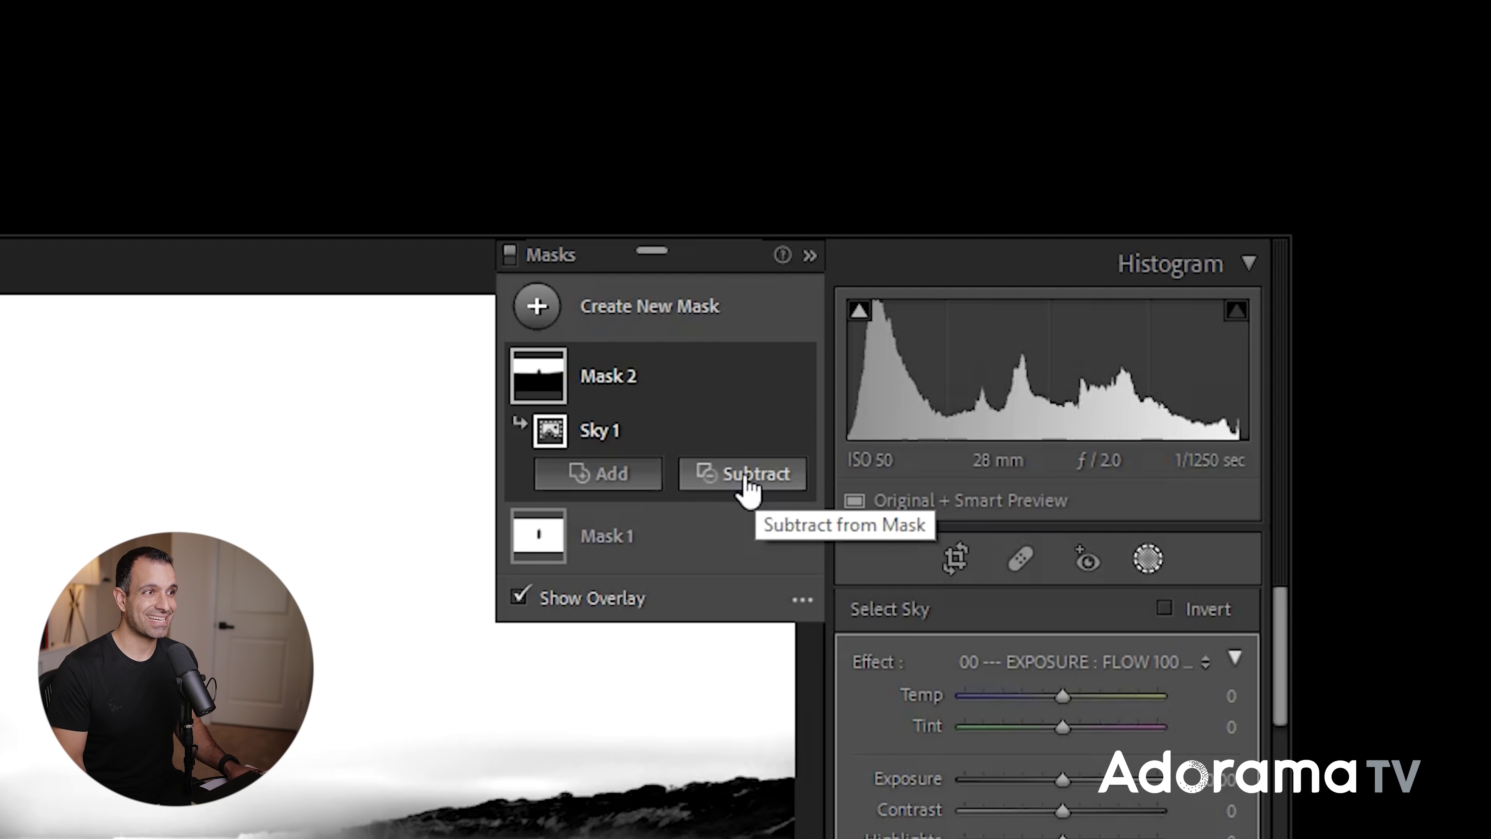
{"action": "left_click", "coordinate": [1205, 132]}
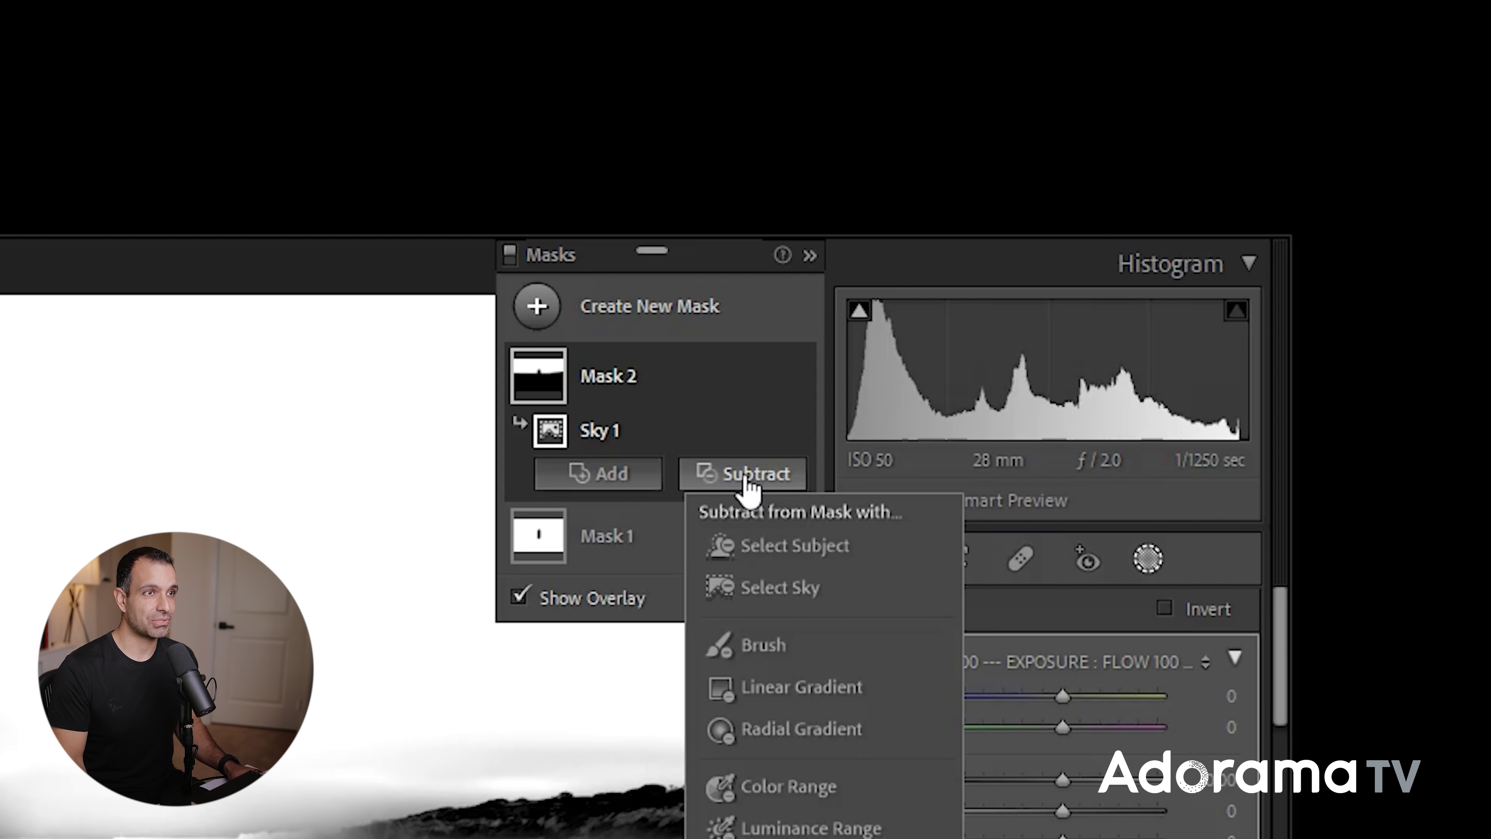
{"action": "left_click", "coordinate": [788, 550]}
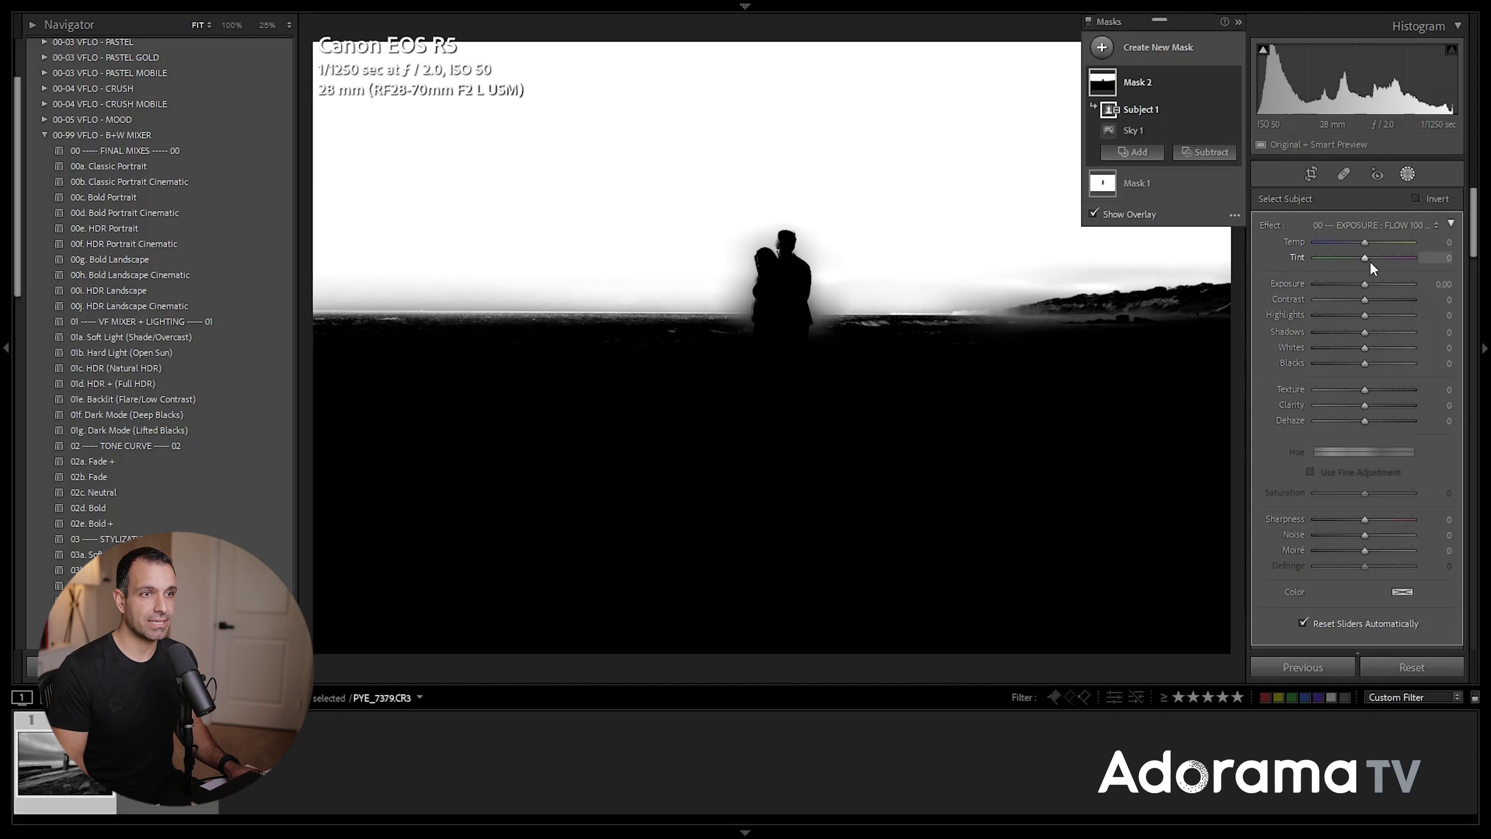
Step: Hide the overlay and apply the 40a - Sky + Clouds effect preset to the sky mask
{"action": "key", "text": "o"}
{"action": "left_click_drag", "start_coordinate": [1365, 280], "coordinate": [1368, 279]}
{"action": "left_click", "coordinate": [1366, 223]}
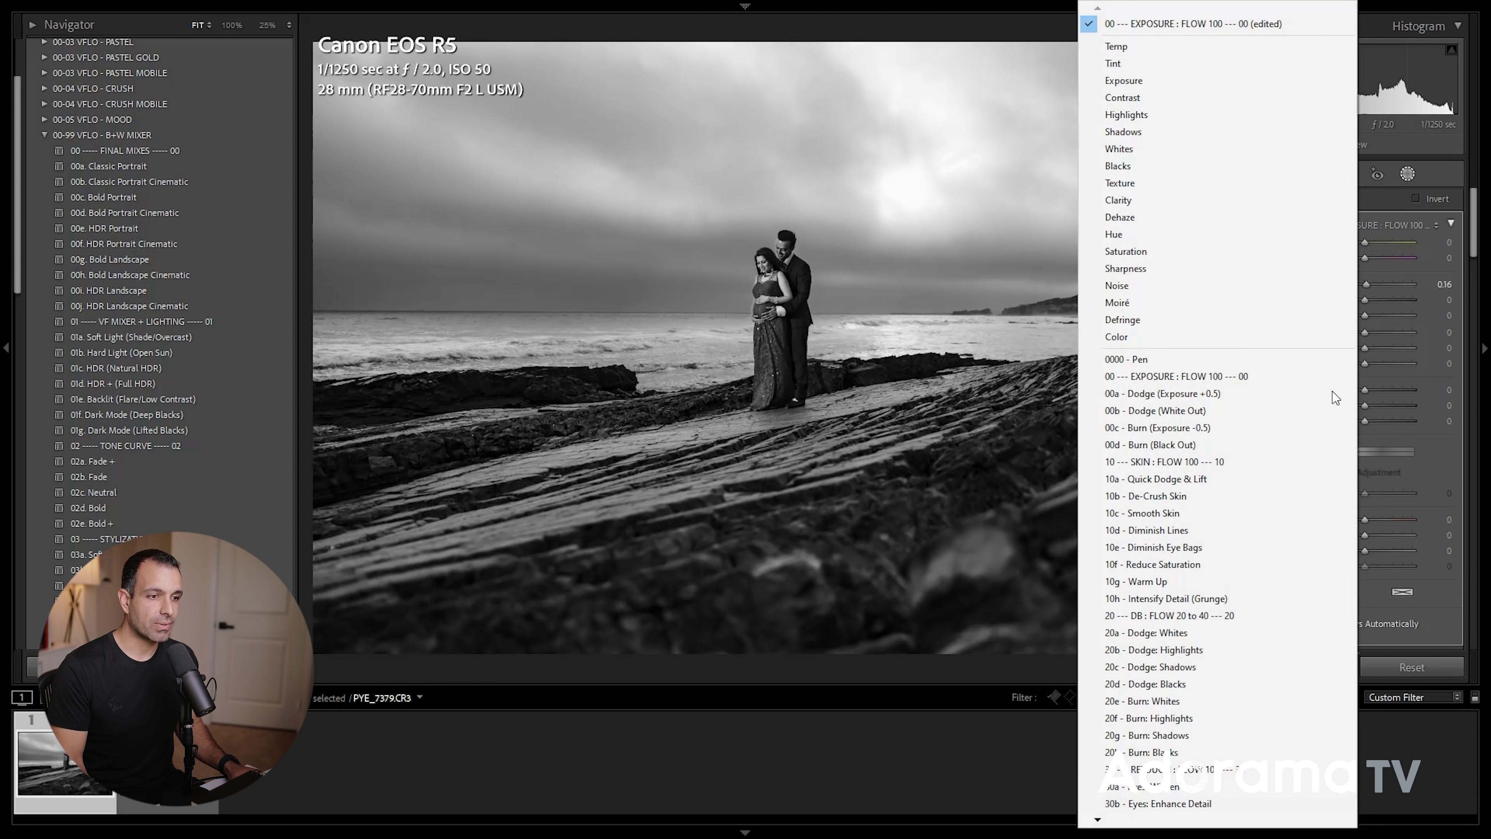
{"action": "scroll", "coordinate": [1215, 812], "scroll_direction": "down", "scroll_amount": 7}
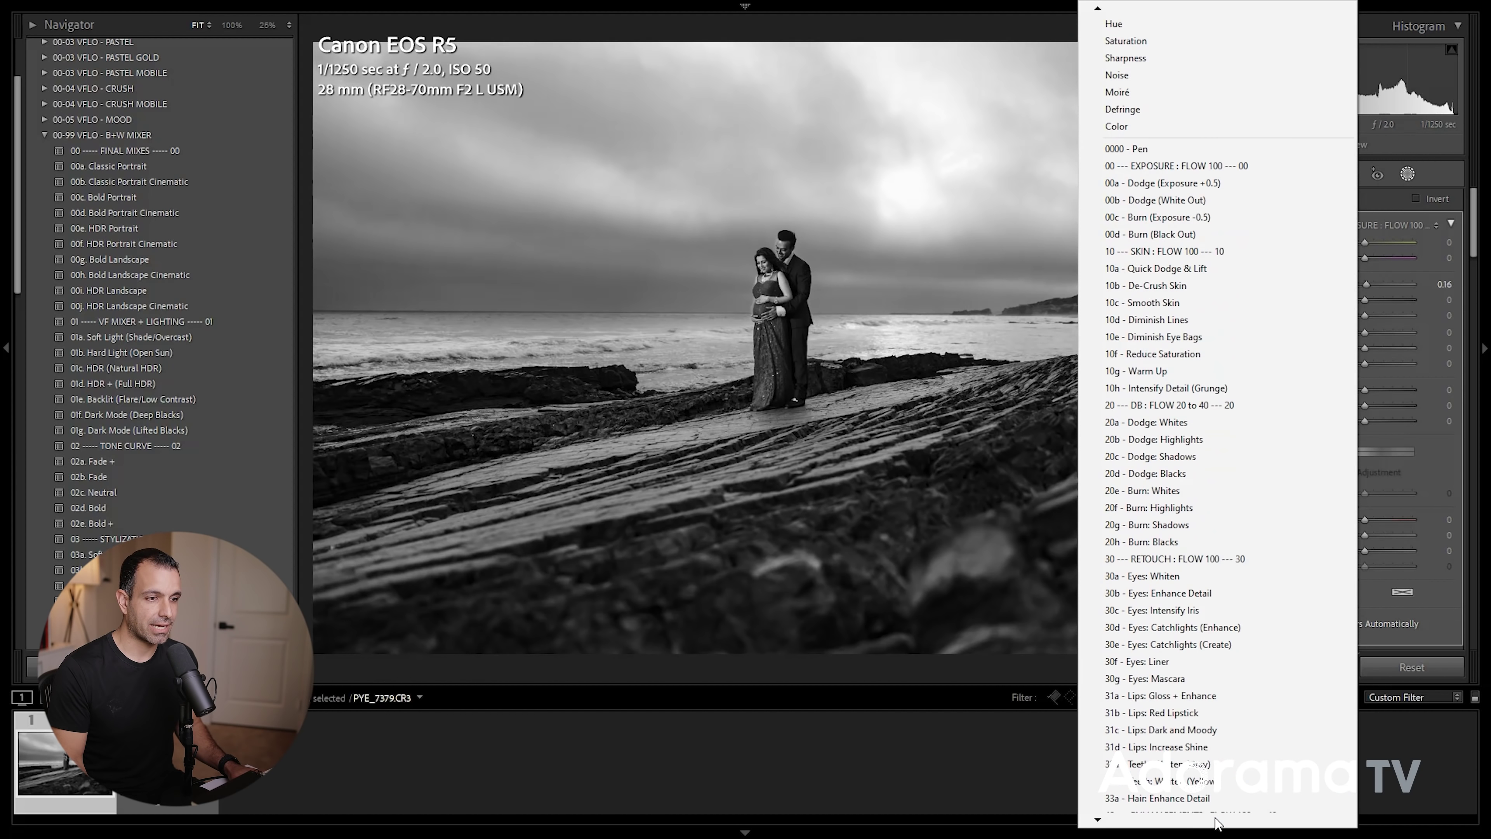
{"action": "left_click", "coordinate": [1221, 523]}
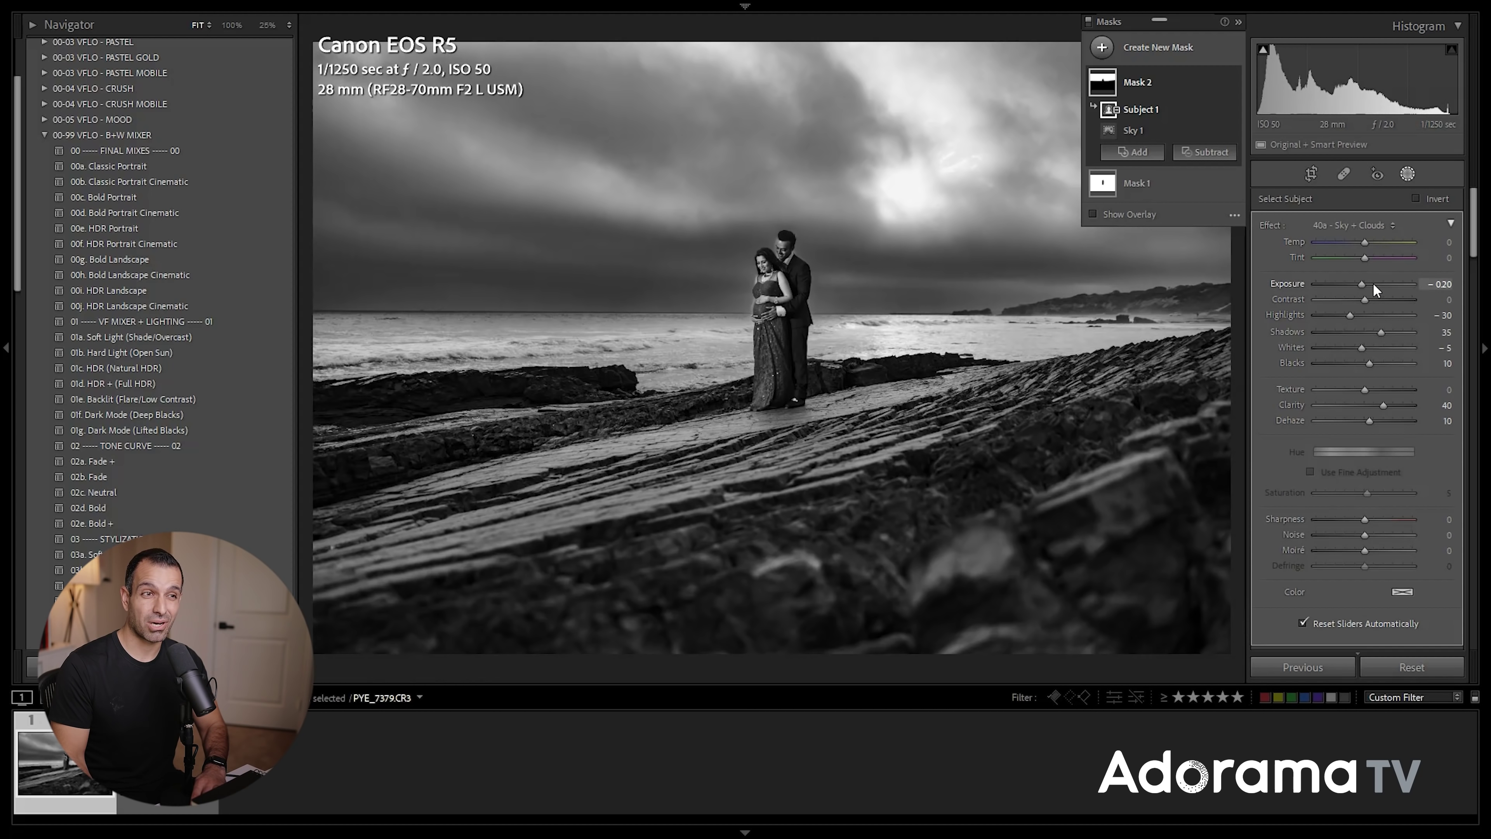
Step: Soften the sky mask's tones with exposure -0.10, highlights -20, shadows 25 and blacks 18
{"action": "scroll", "coordinate": [1378, 282], "scroll_direction": "up", "scroll_amount": 1}
{"action": "scroll", "coordinate": [1372, 322], "scroll_direction": "up", "scroll_amount": 2}
{"action": "scroll", "coordinate": [1393, 332], "scroll_direction": "down", "scroll_amount": 2}
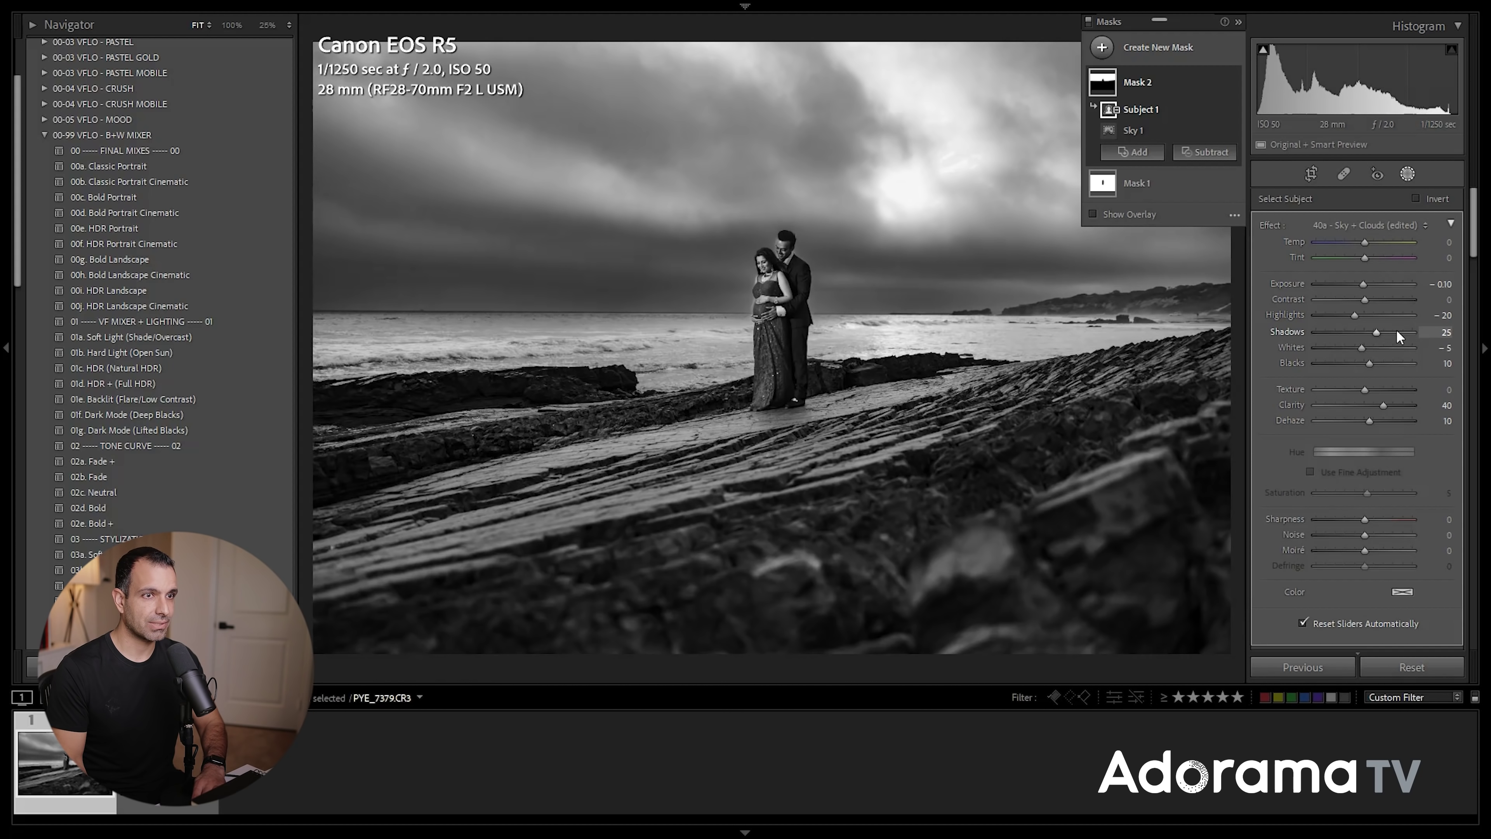
{"action": "scroll", "coordinate": [1396, 362], "scroll_direction": "up", "scroll_amount": 3}
{"action": "scroll", "coordinate": [1396, 362], "scroll_direction": "down", "scroll_amount": 1}
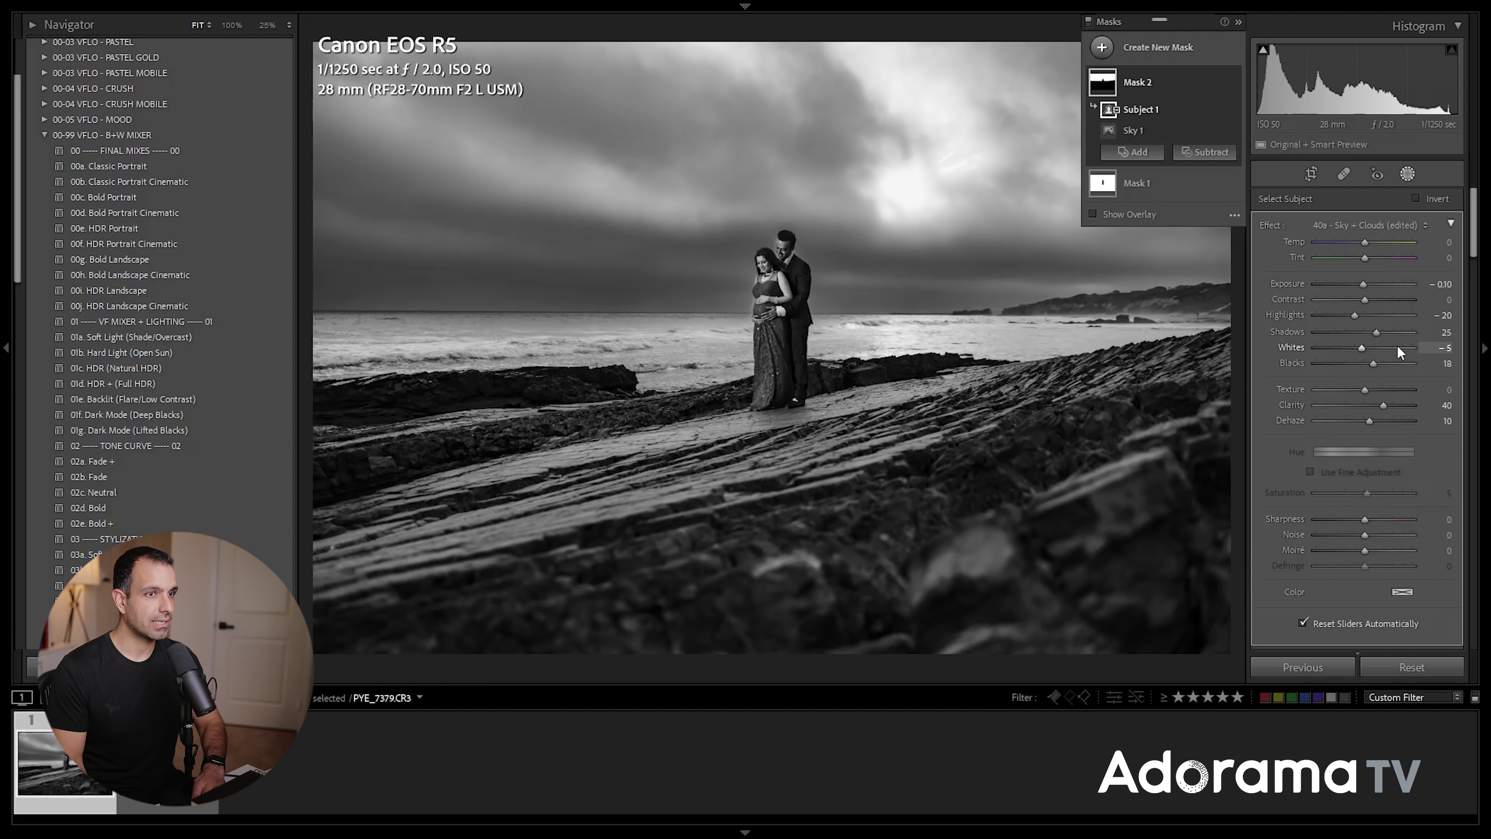
Step: Set the sky mask's clarity to 30, exposure to 0.00 and dehaze to 1
{"action": "scroll", "coordinate": [1382, 405], "scroll_direction": "down", "scroll_amount": 2}
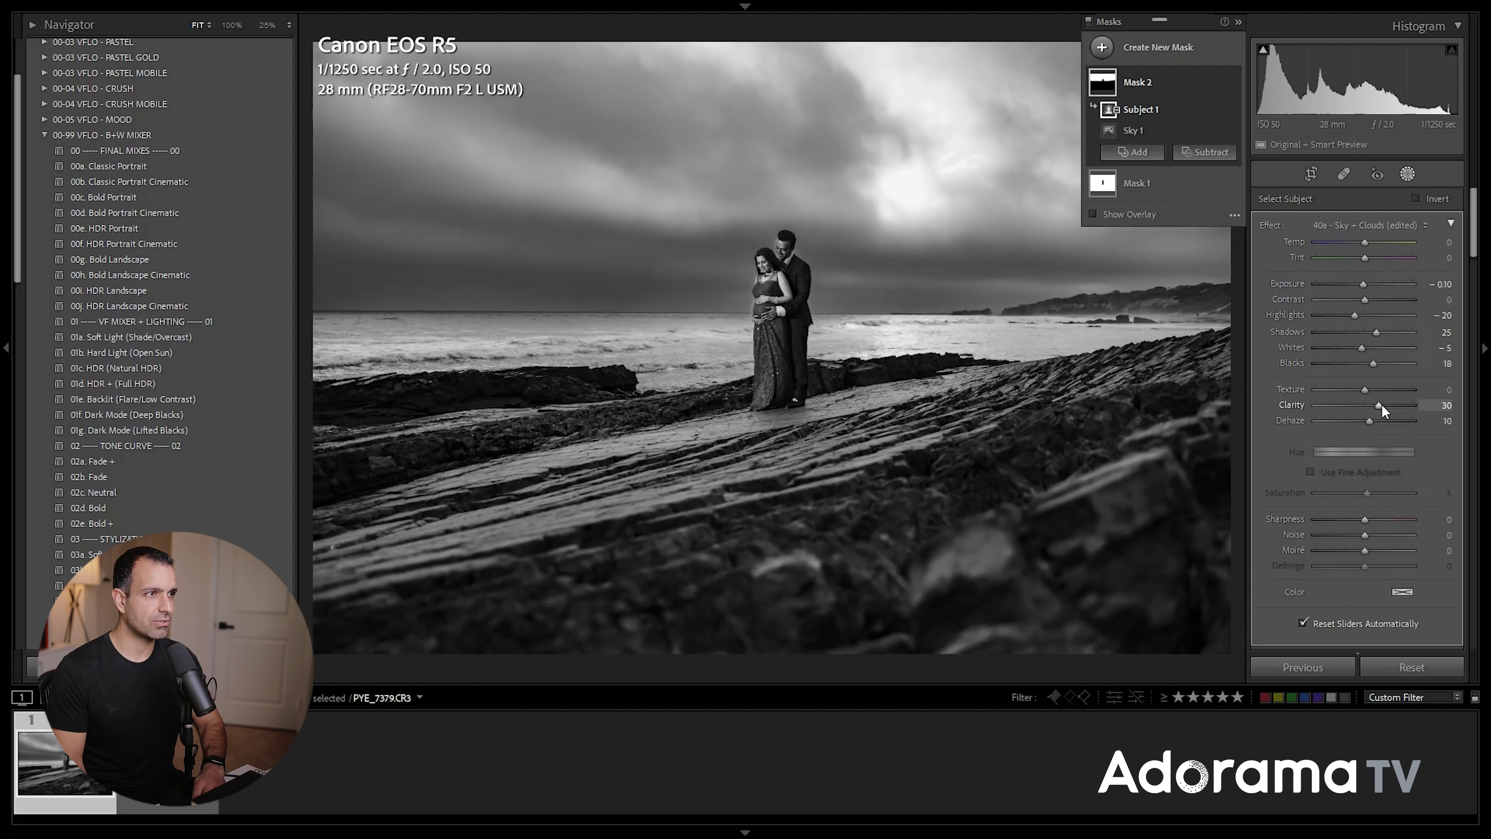
{"action": "scroll", "coordinate": [1363, 281], "scroll_direction": "up", "scroll_amount": 1}
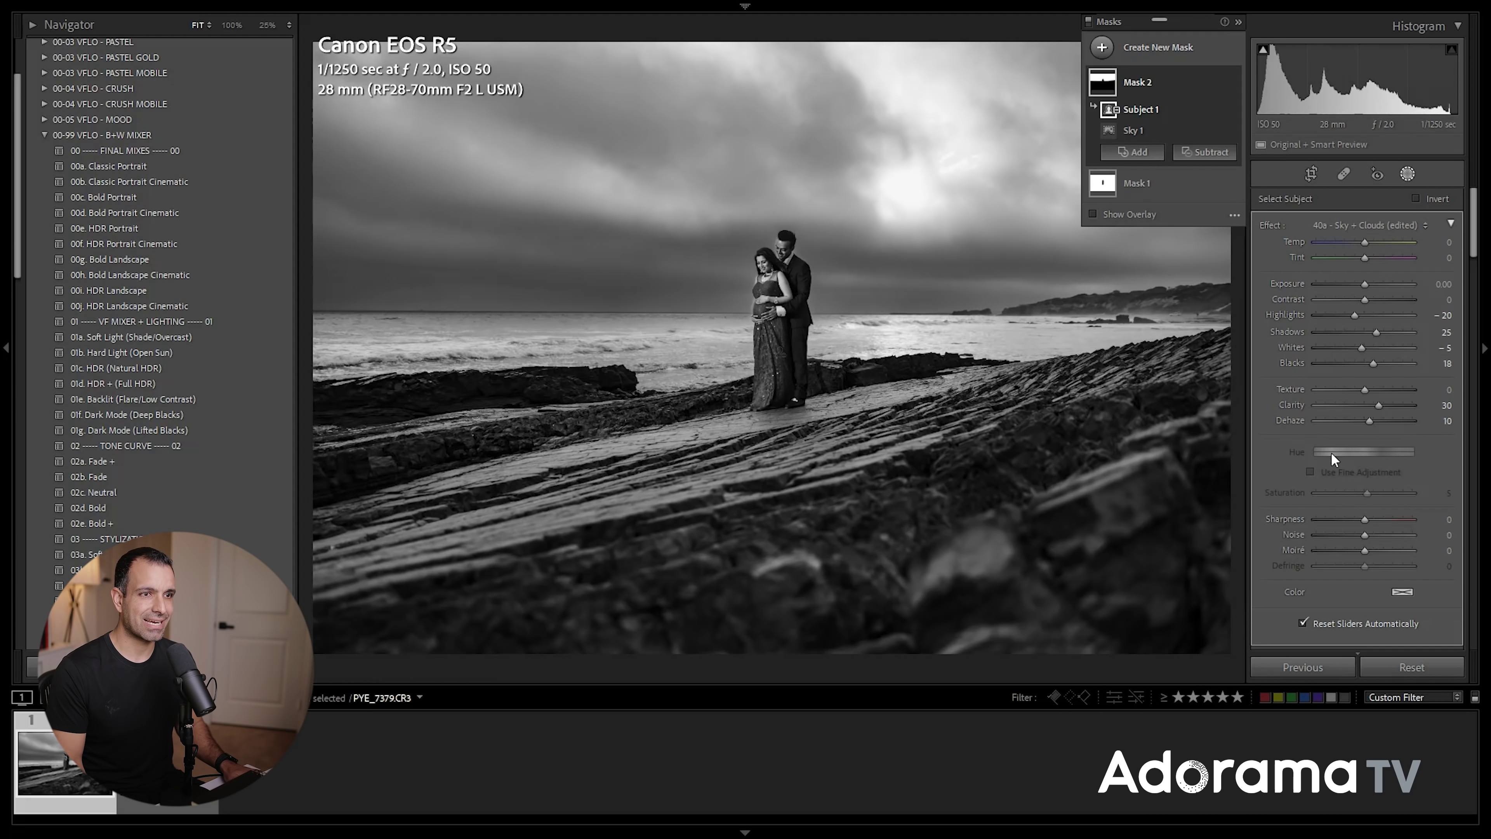
{"action": "scroll", "coordinate": [1378, 419], "scroll_direction": "down", "scroll_amount": 2}
{"action": "scroll", "coordinate": [1379, 417], "scroll_direction": "up", "scroll_amount": 1}
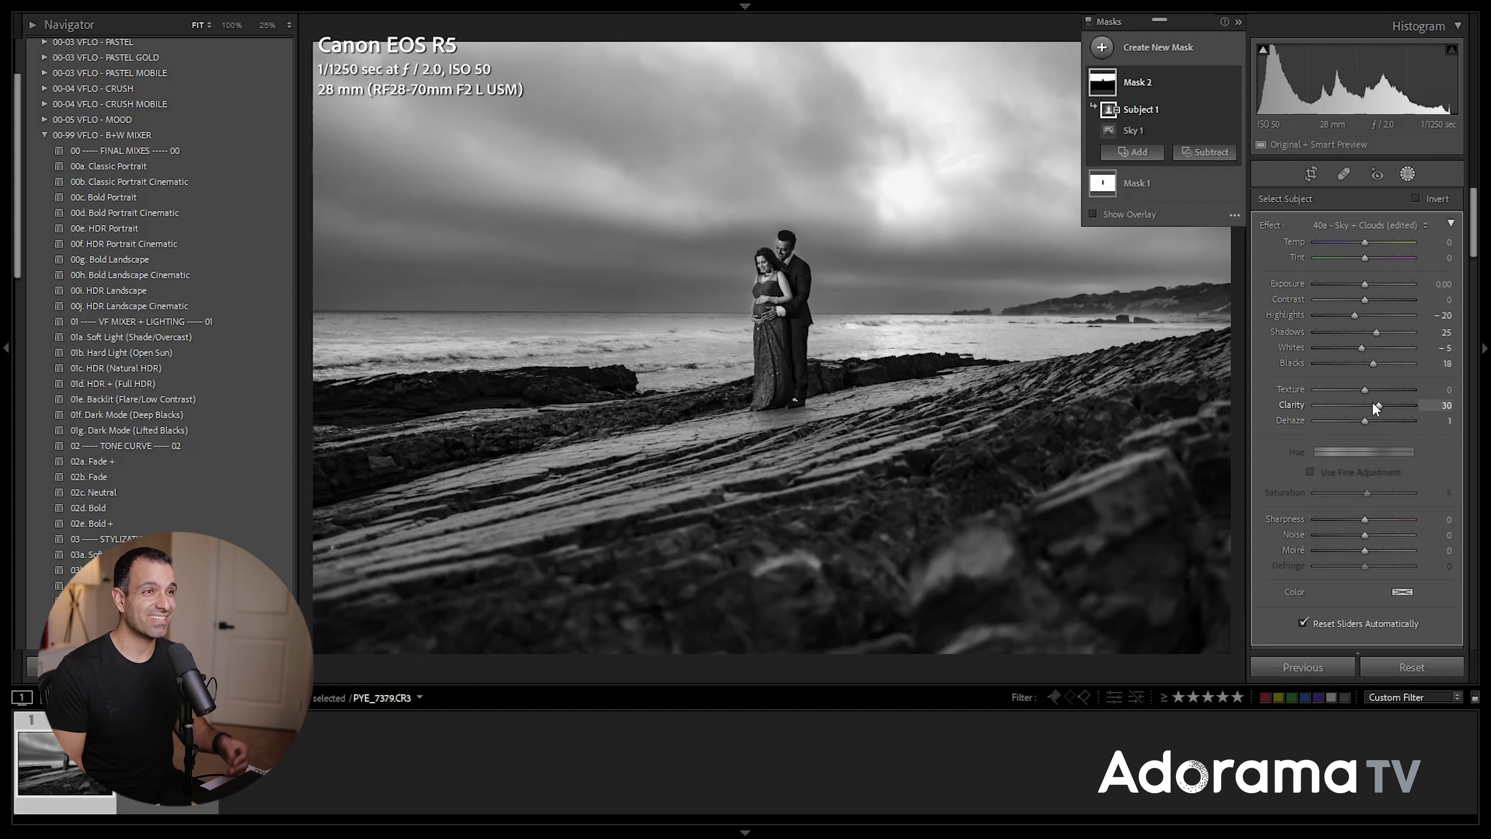
Step: Refine the sky in Mask 2 with highlights -12 and blacks 25, and close the masking tool
{"action": "left_click", "coordinate": [1114, 79]}
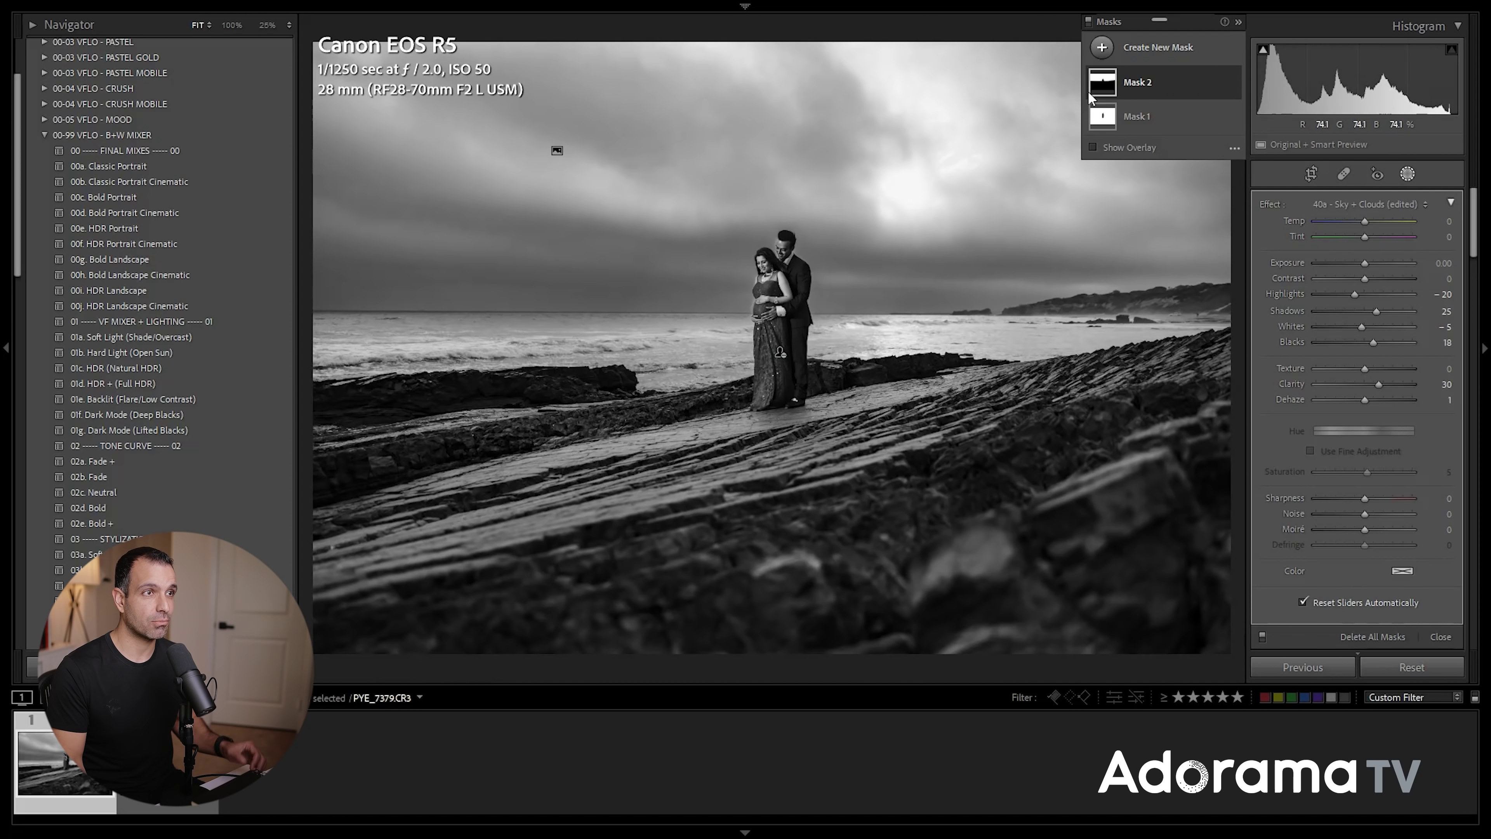
{"action": "left_click", "coordinate": [1105, 85]}
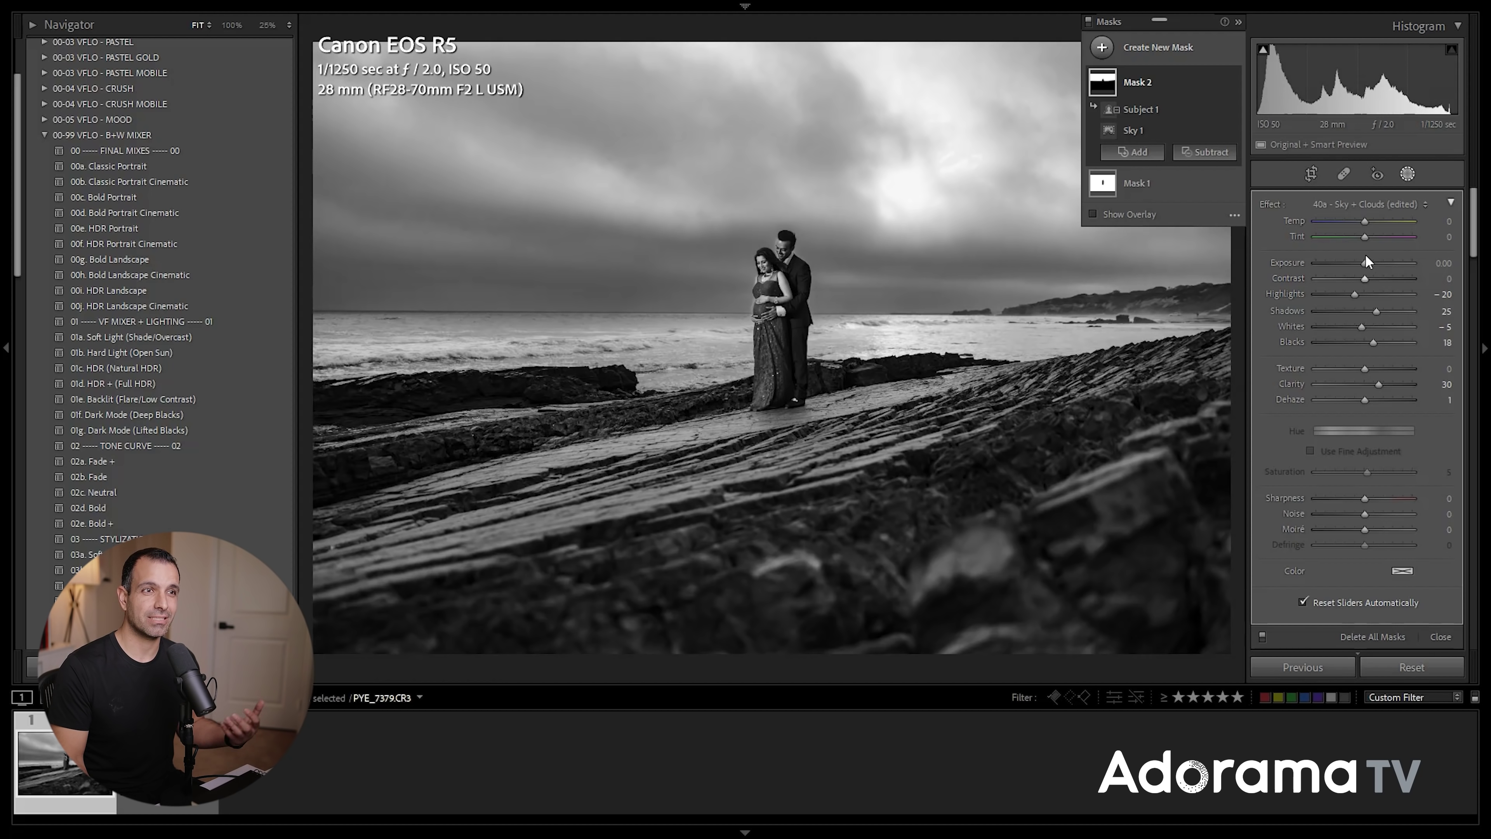
{"action": "scroll", "coordinate": [1372, 295], "scroll_direction": "up", "scroll_amount": 5}
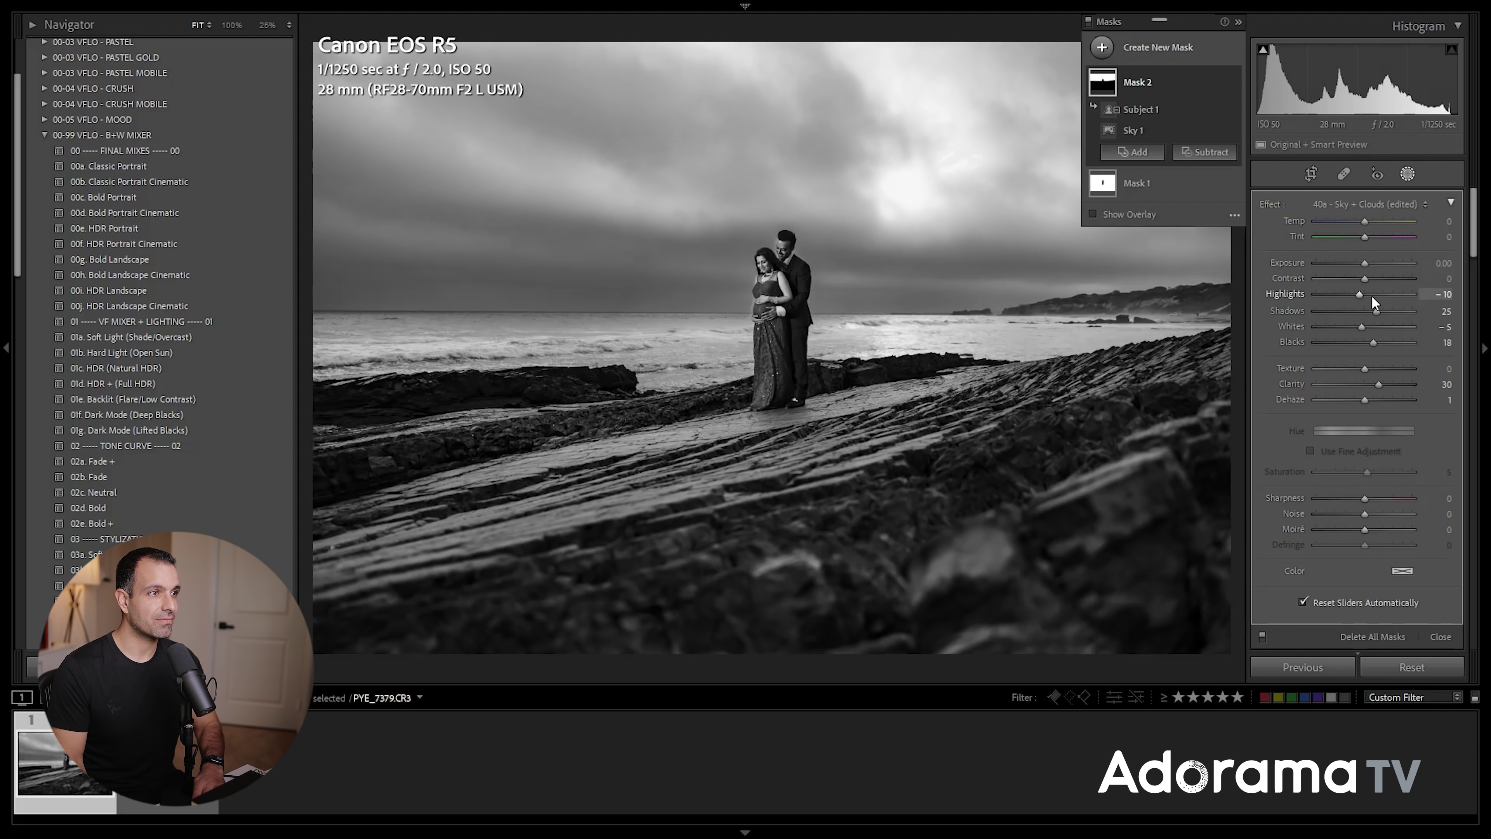
{"action": "scroll", "coordinate": [1371, 295], "scroll_direction": "down", "scroll_amount": 1}
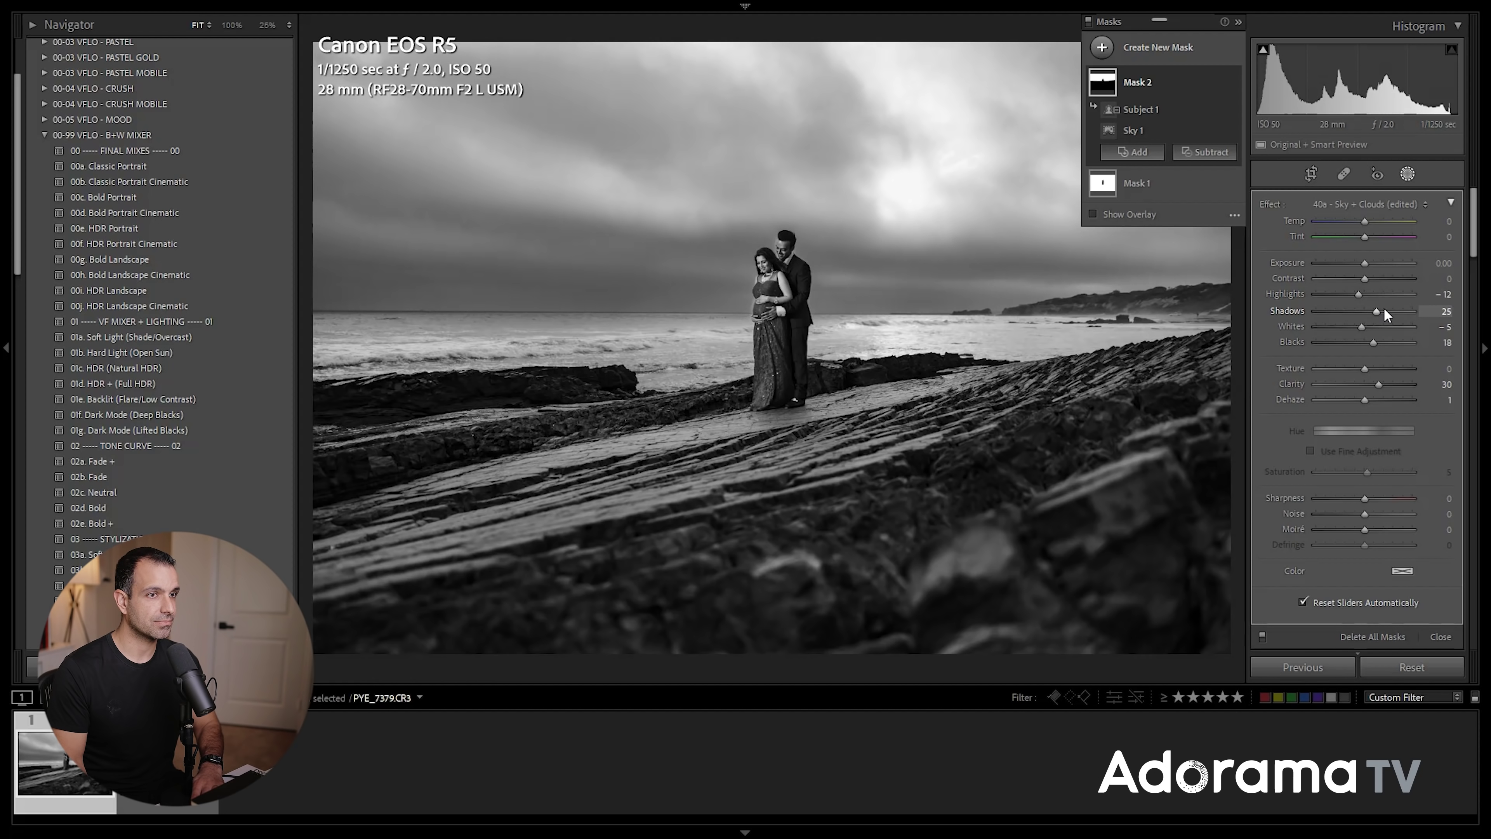
{"action": "scroll", "coordinate": [1395, 344], "scroll_direction": "up", "scroll_amount": 5}
{"action": "scroll", "coordinate": [1395, 344], "scroll_direction": "down", "scroll_amount": 2}
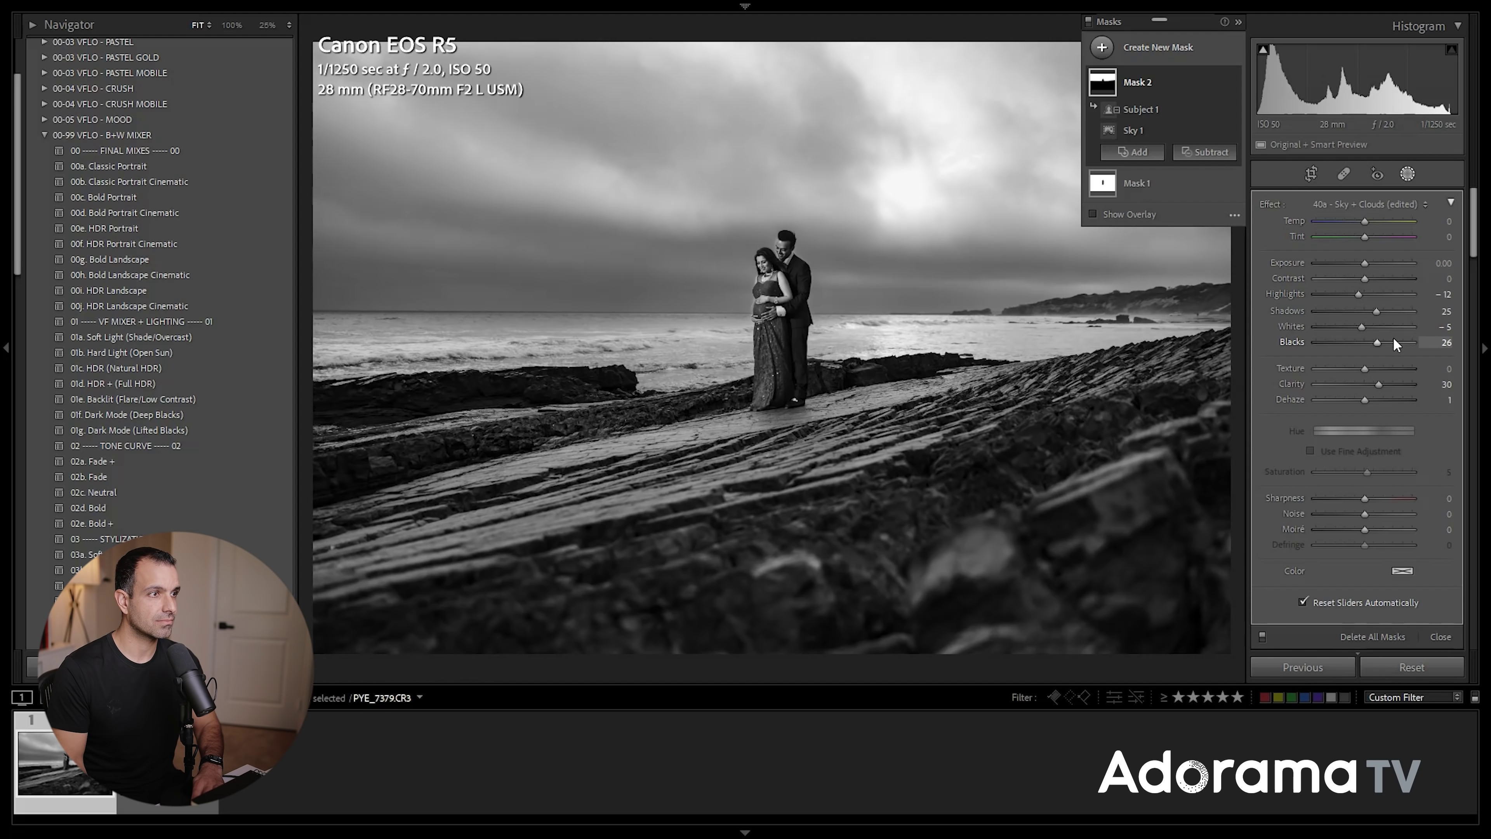
{"action": "left_click", "coordinate": [1406, 175]}
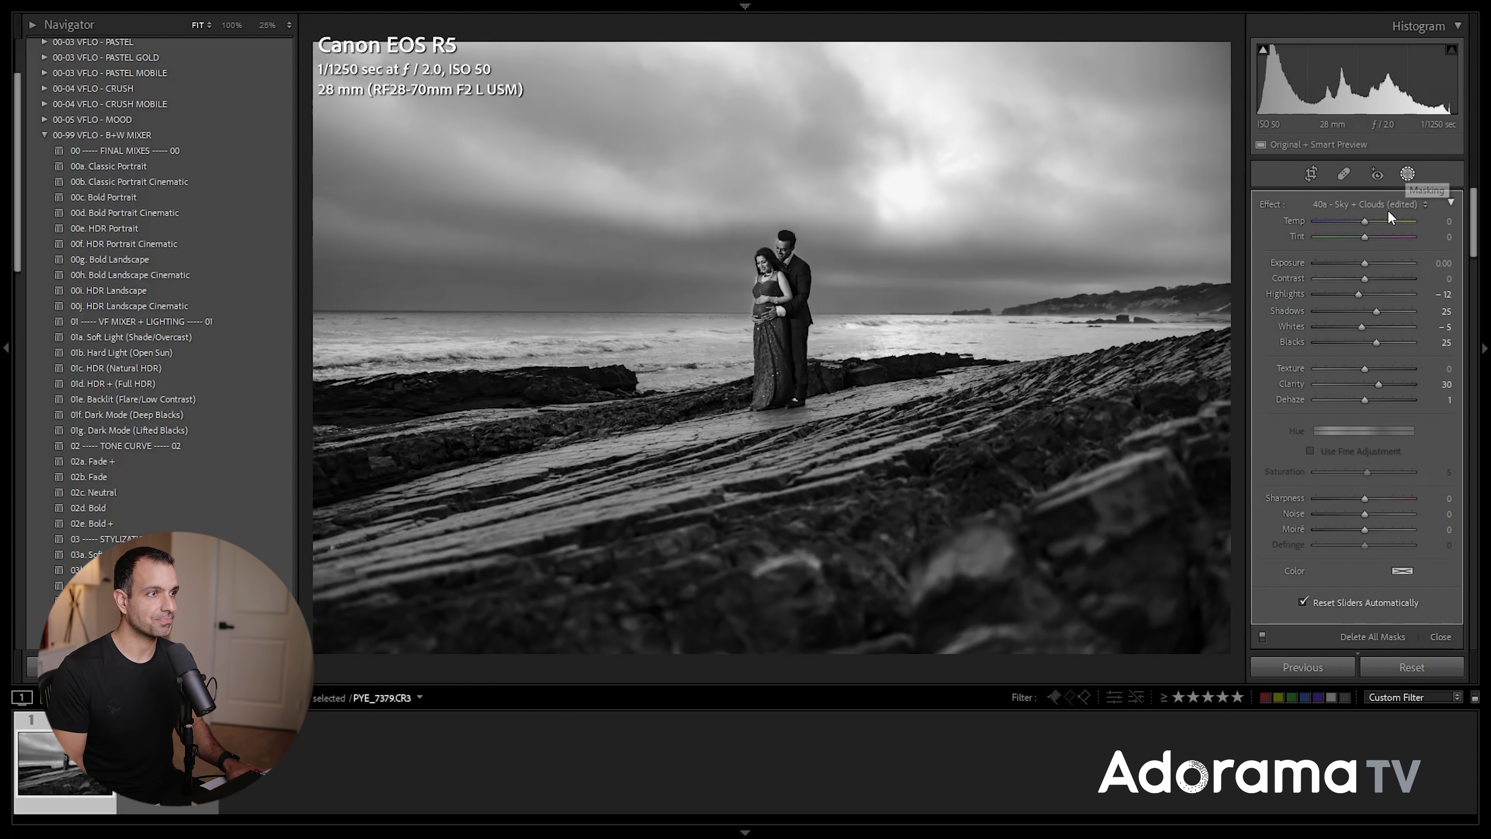
Step: Check the couple at 100% and lower the photo's overall Dehaze to +25
{"action": "left_click", "coordinate": [767, 259]}
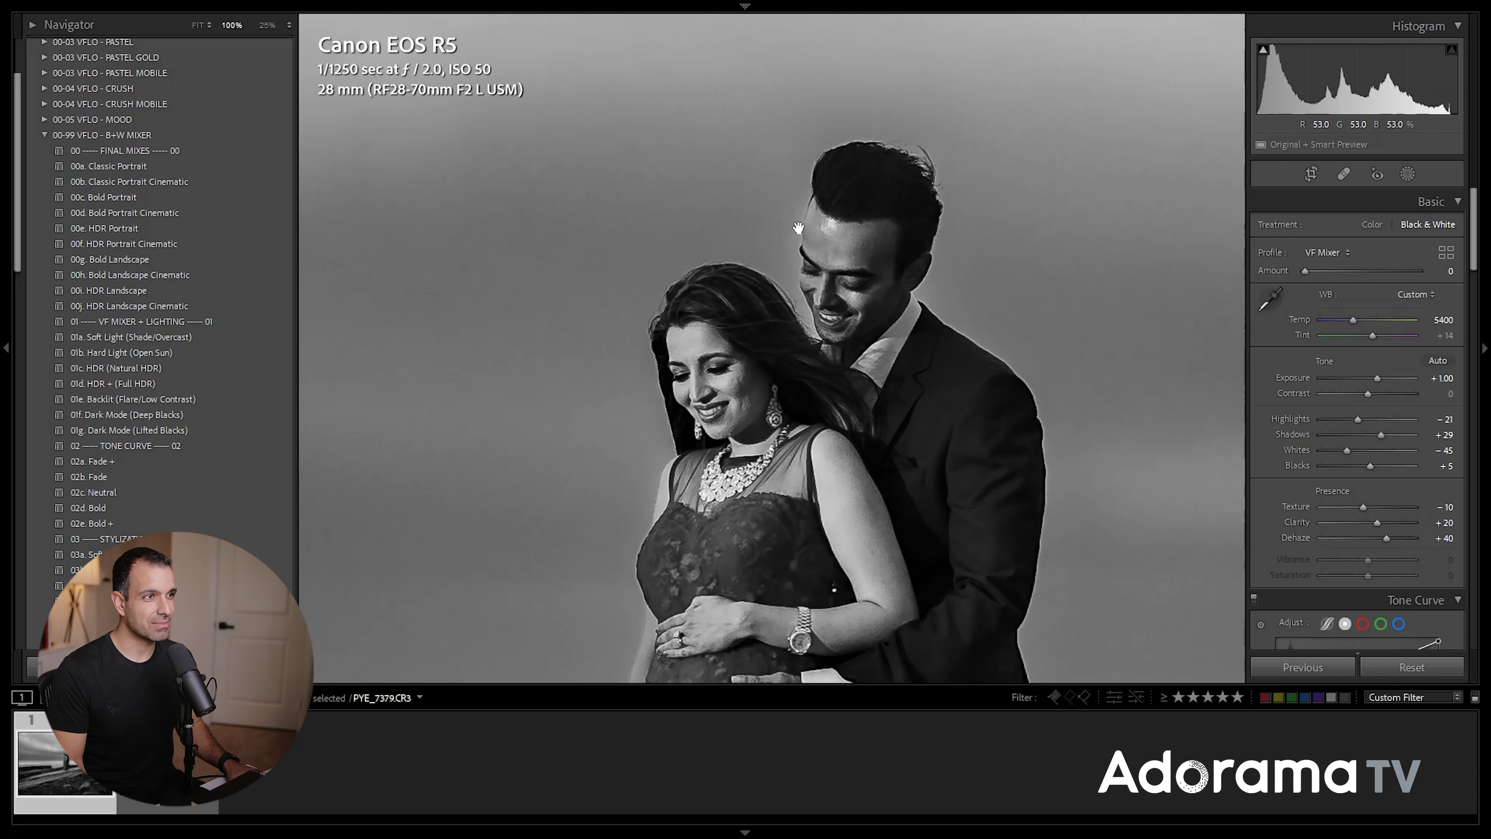
{"action": "left_click", "coordinate": [813, 420]}
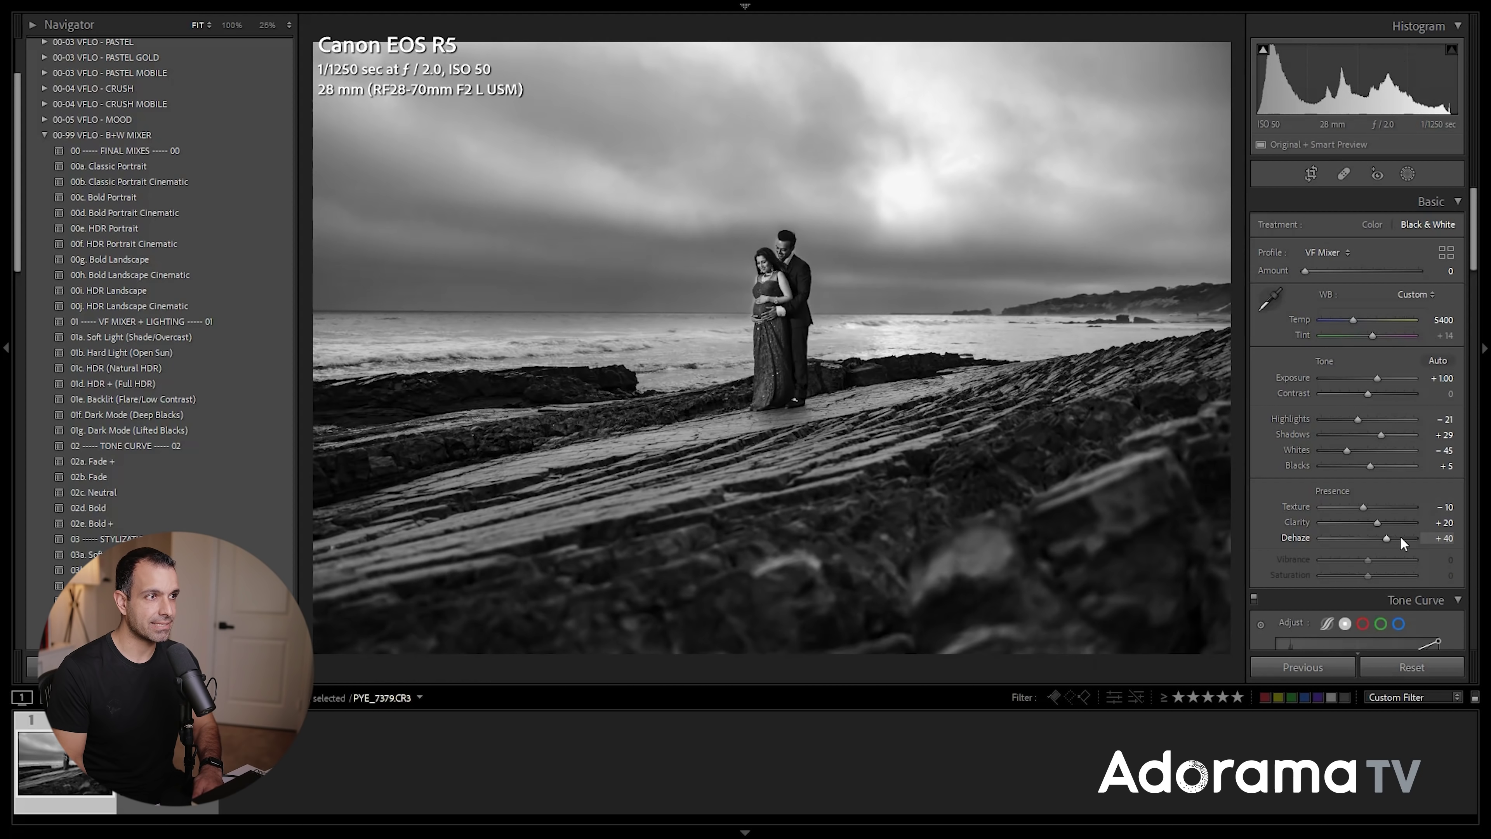
{"action": "scroll", "coordinate": [1402, 543], "scroll_direction": "down", "scroll_amount": 2}
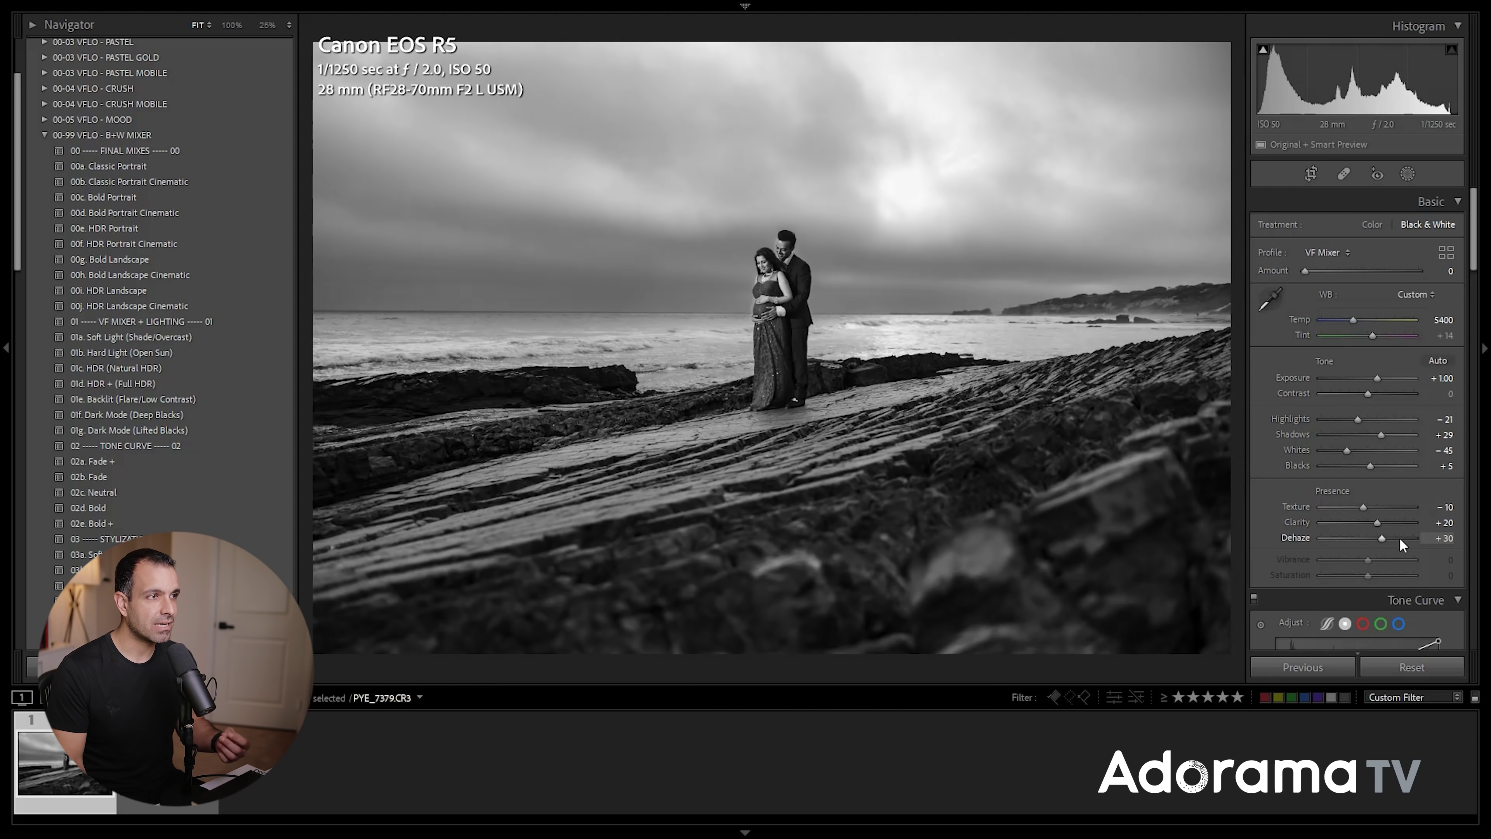
{"action": "left_click", "coordinate": [772, 261]}
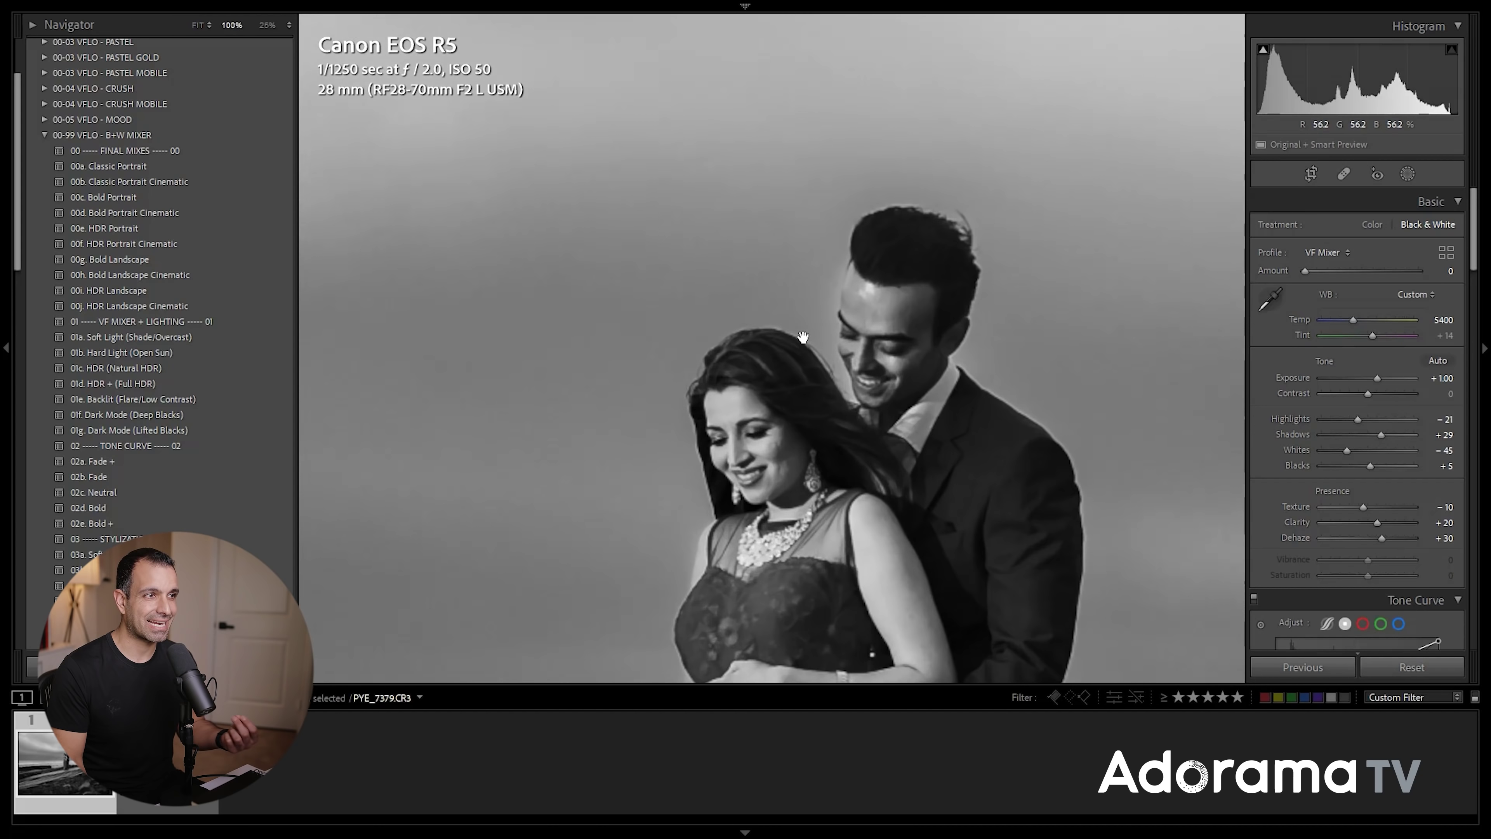
{"action": "scroll", "coordinate": [1390, 535], "scroll_direction": "down", "scroll_amount": 1}
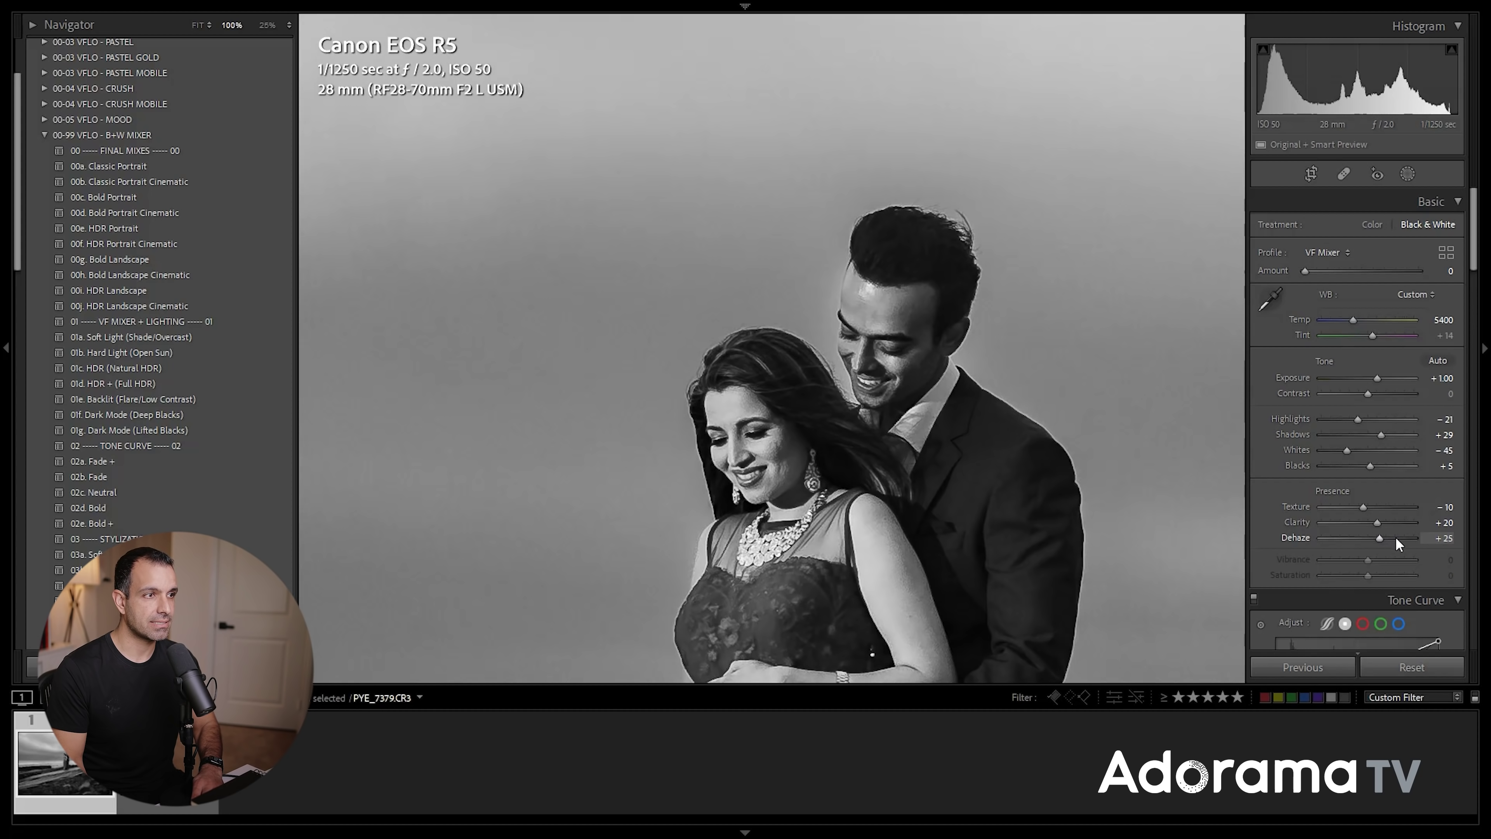
Step: Lower the photo's overall exposure to +0.70 and view the whole image
{"action": "scroll", "coordinate": [1403, 376], "scroll_direction": "down", "scroll_amount": 2}
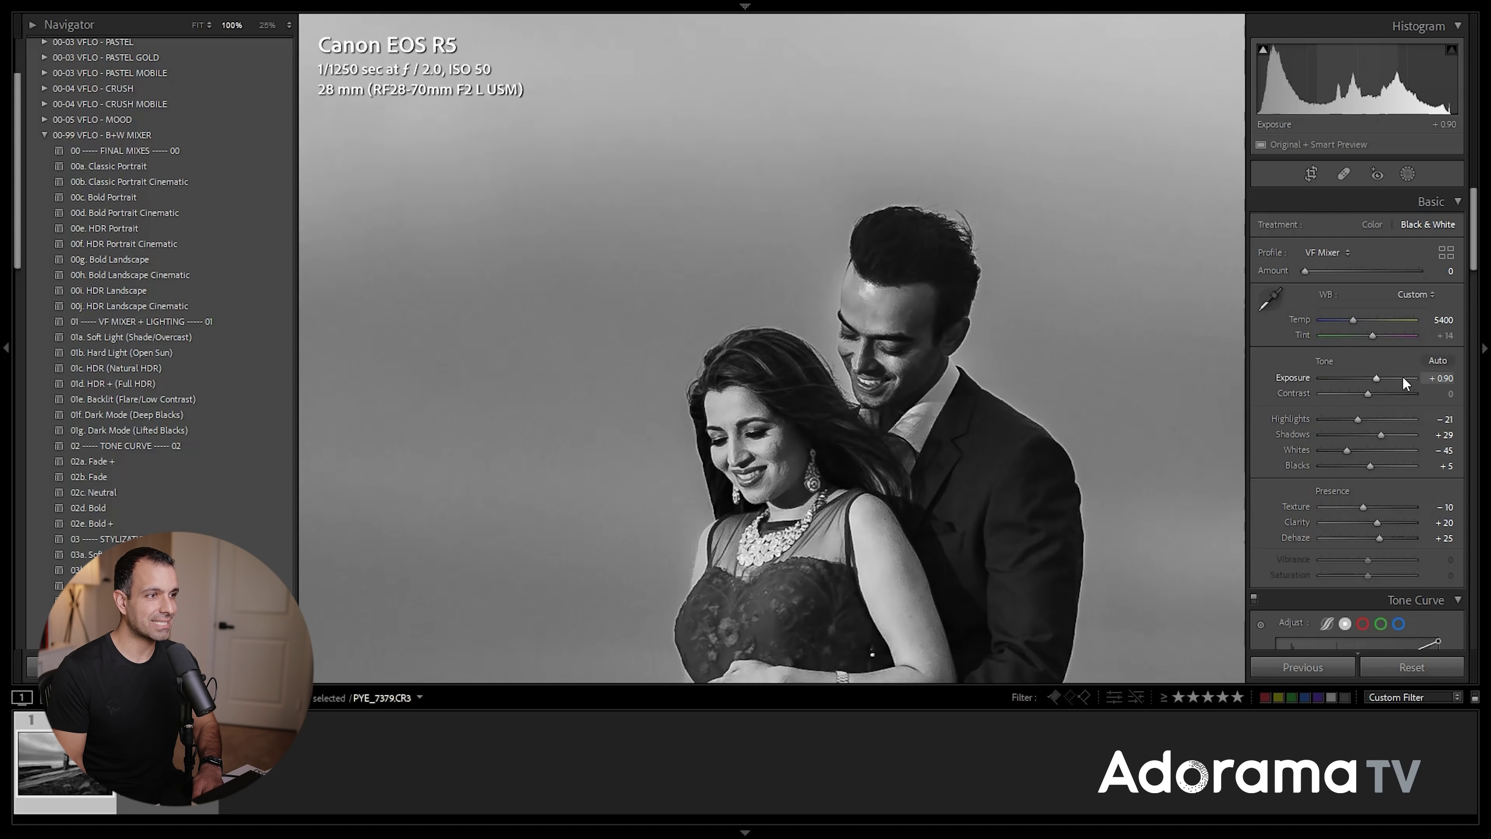
{"action": "scroll", "coordinate": [1403, 376], "scroll_direction": "down", "scroll_amount": 1}
{"action": "left_click", "coordinate": [875, 393]}
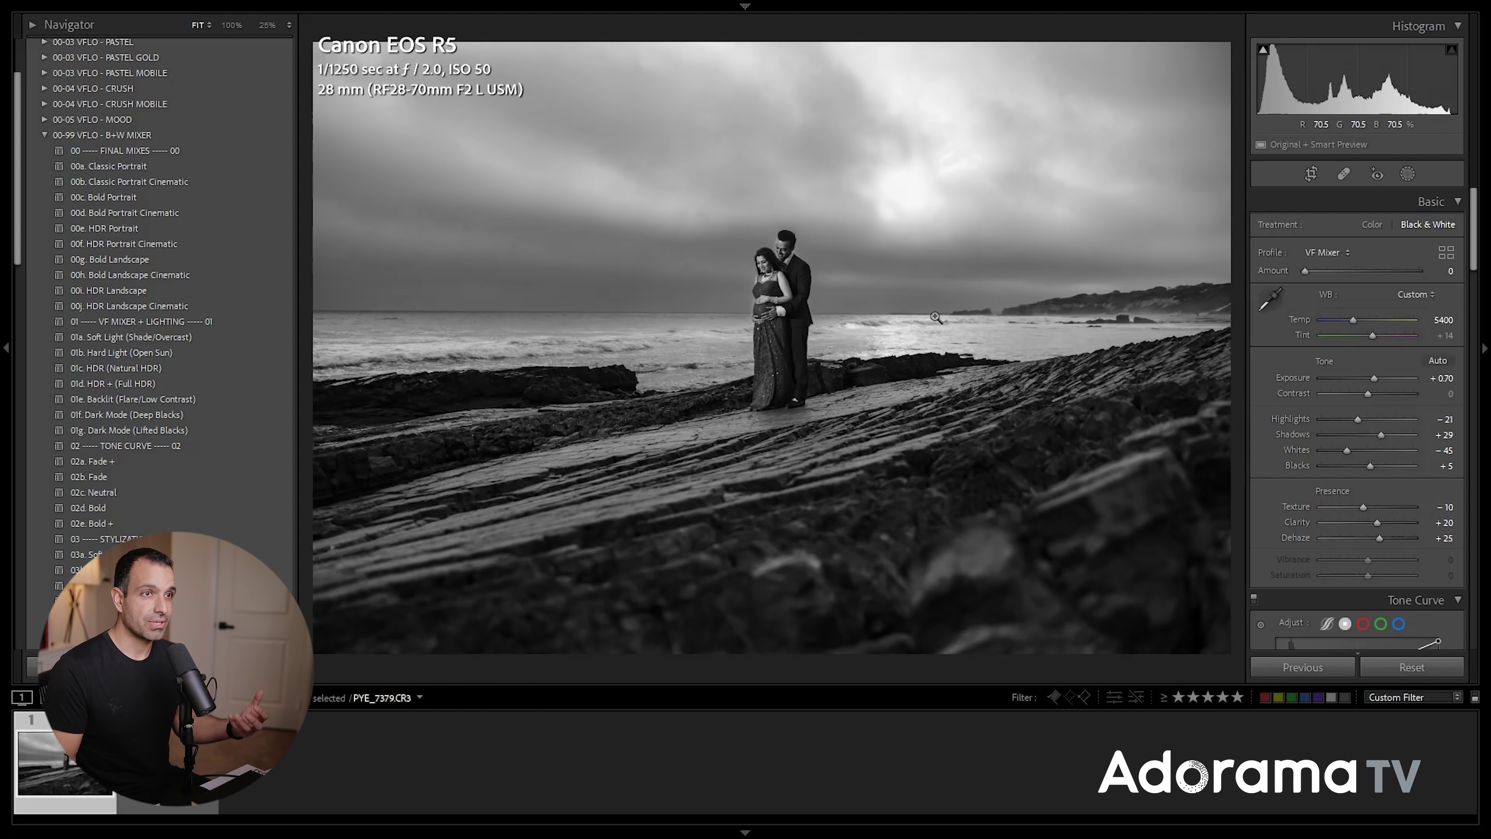
Step: Load the 00c - Burn (Exposure -0.5) effect preset for a masking brush
{"action": "left_click", "coordinate": [1407, 173]}
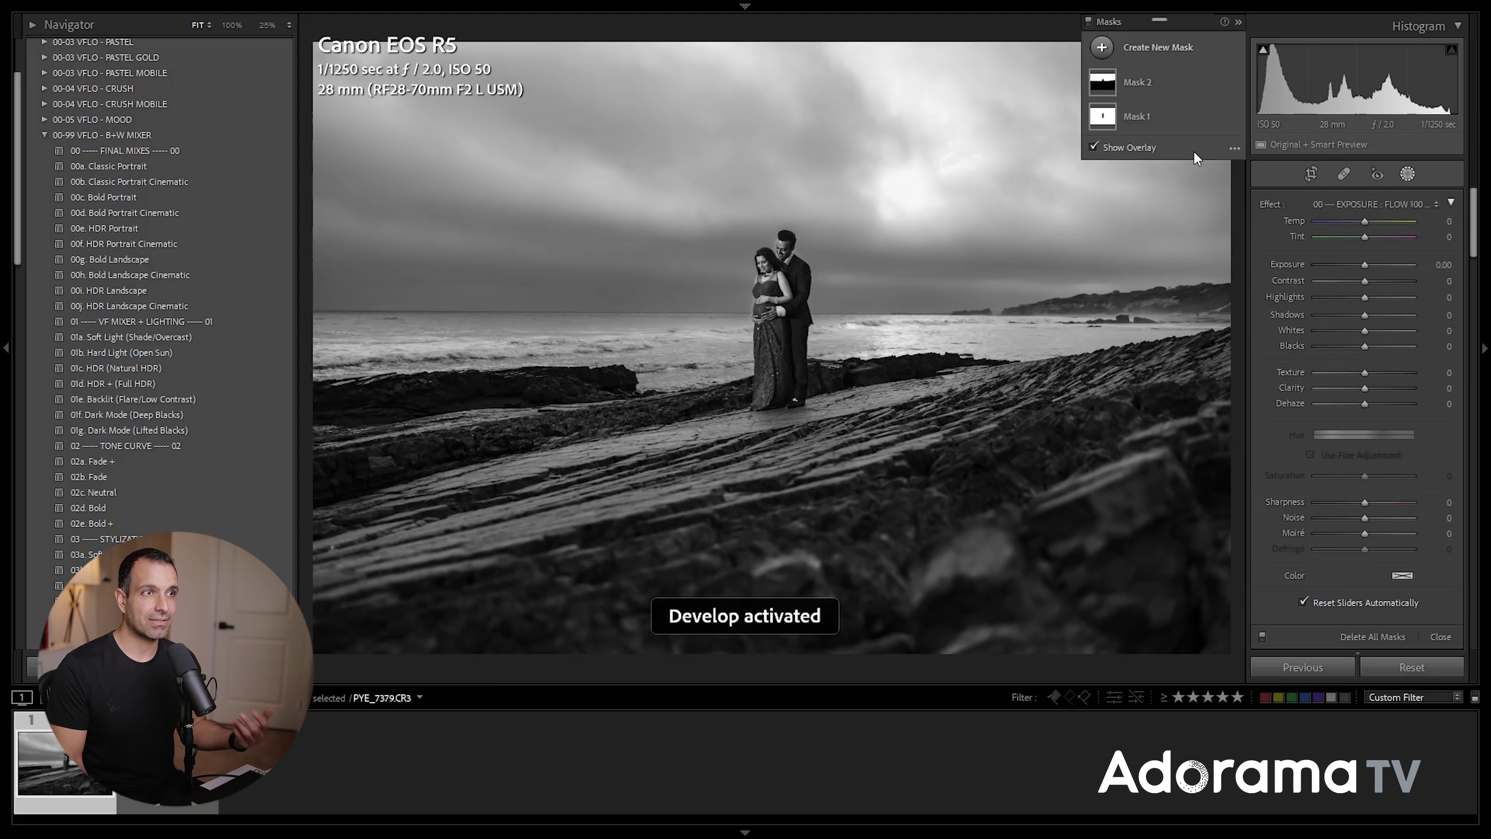
{"action": "left_click", "coordinate": [1365, 203]}
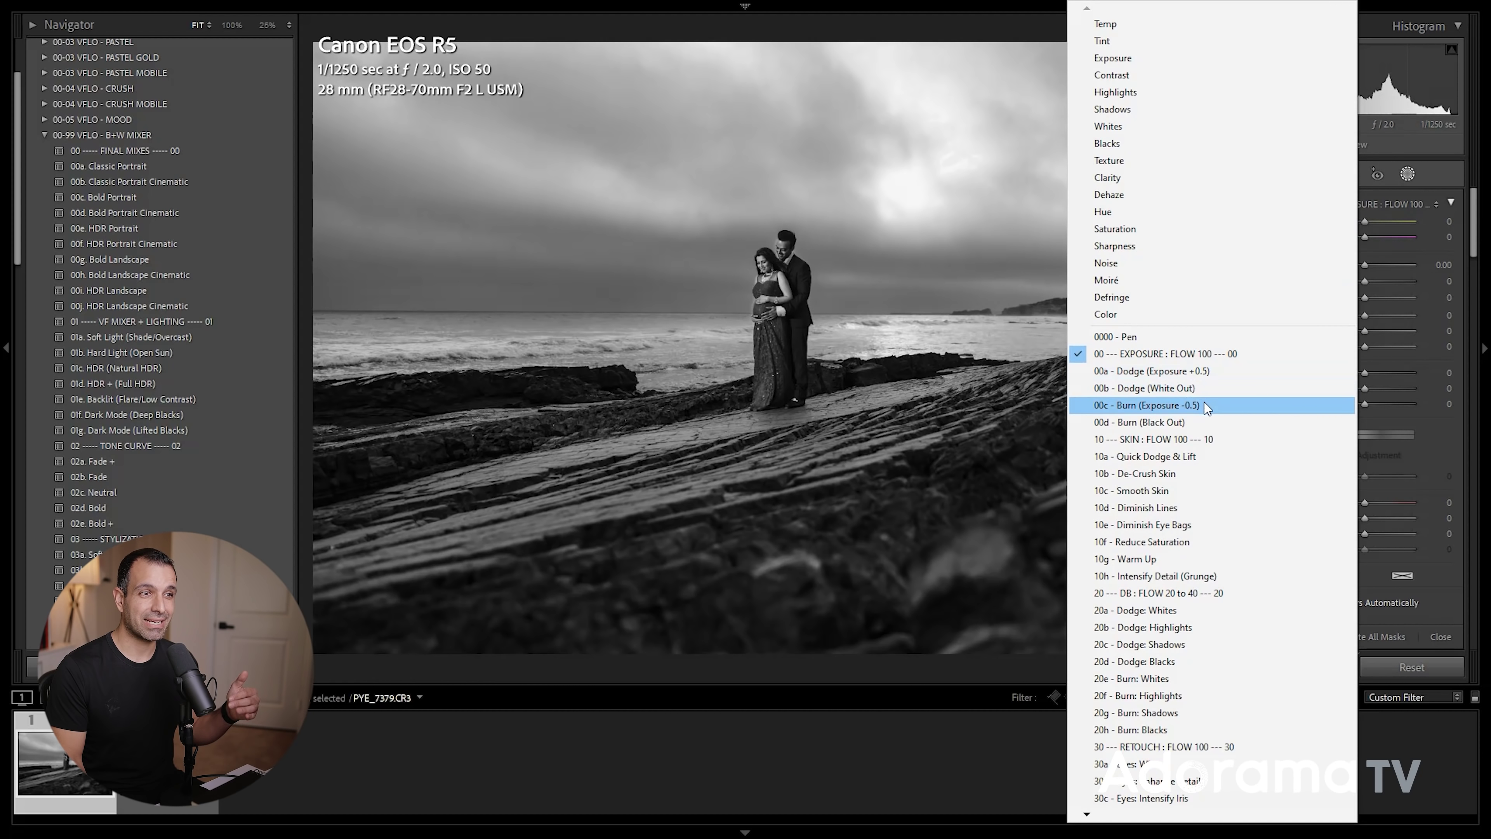
{"action": "left_click", "coordinate": [1204, 406]}
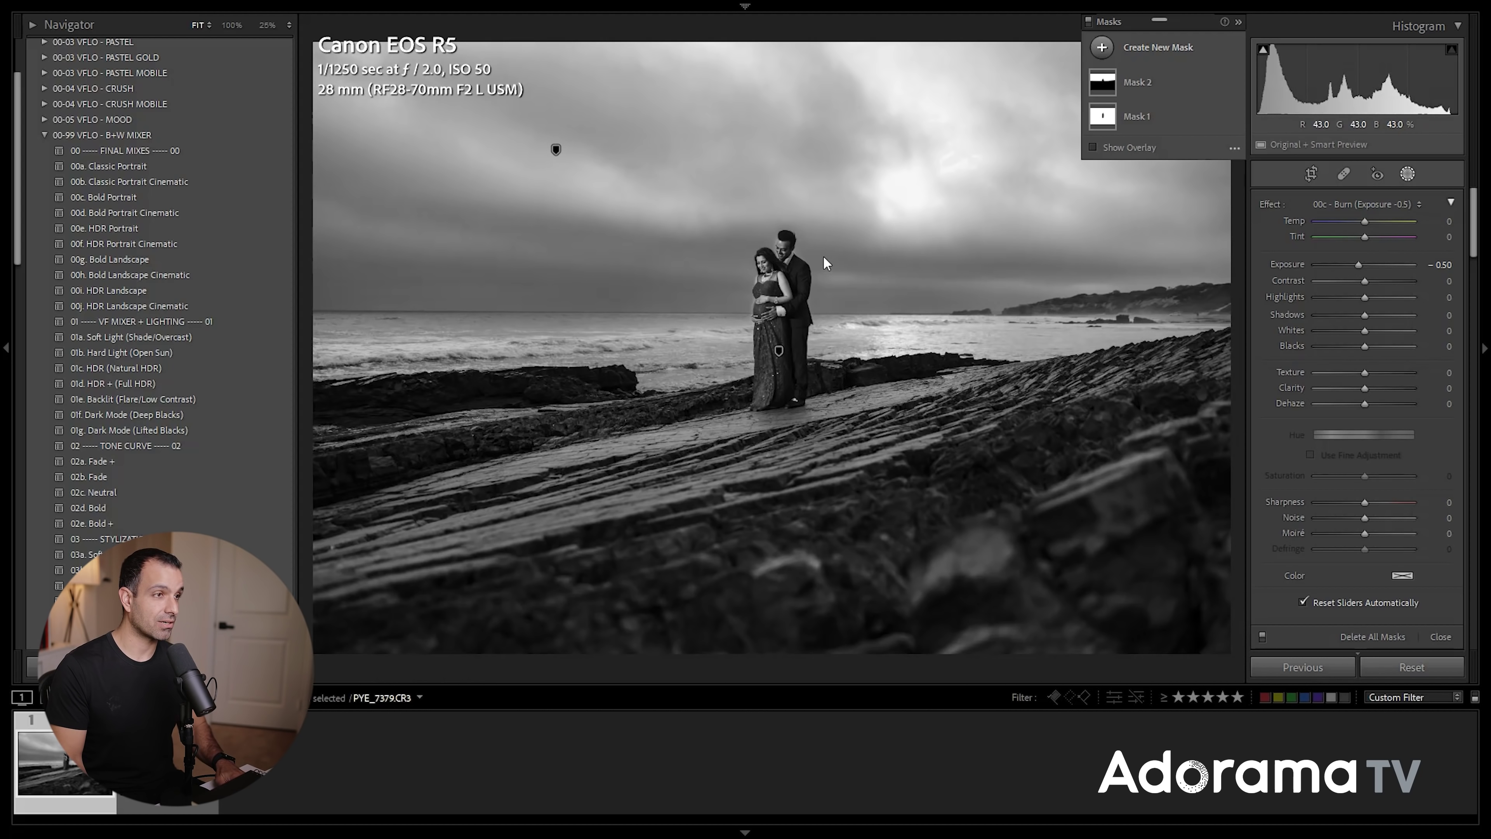
{"action": "key", "text": "k"}
Step: Create a large radial gradient mask centred on the couple and hide its overlay
{"action": "key", "text": "shift+m"}
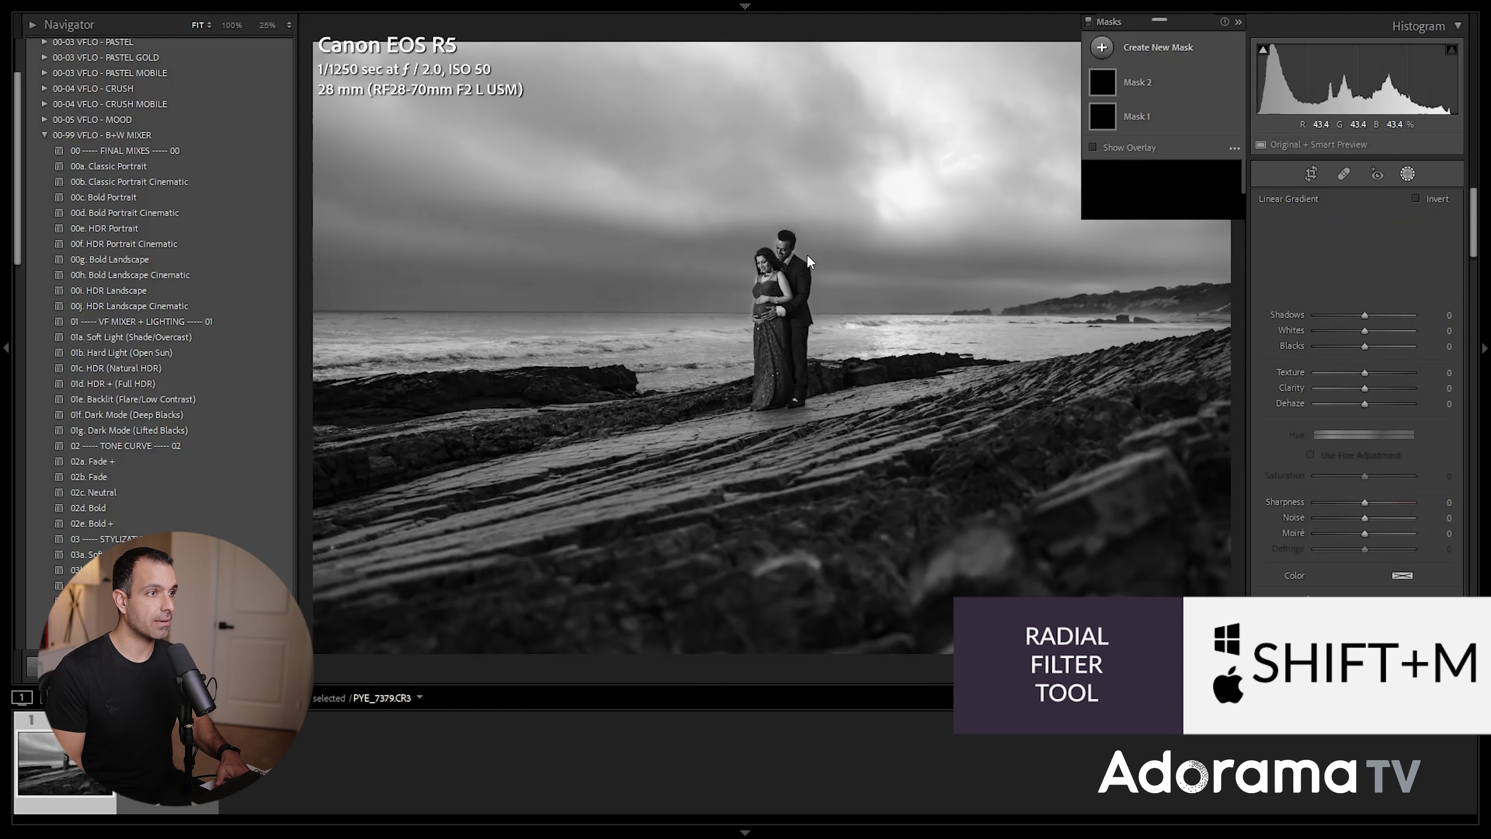
{"action": "left_click_drag", "start_coordinate": [775, 259], "coordinate": [1177, 530]}
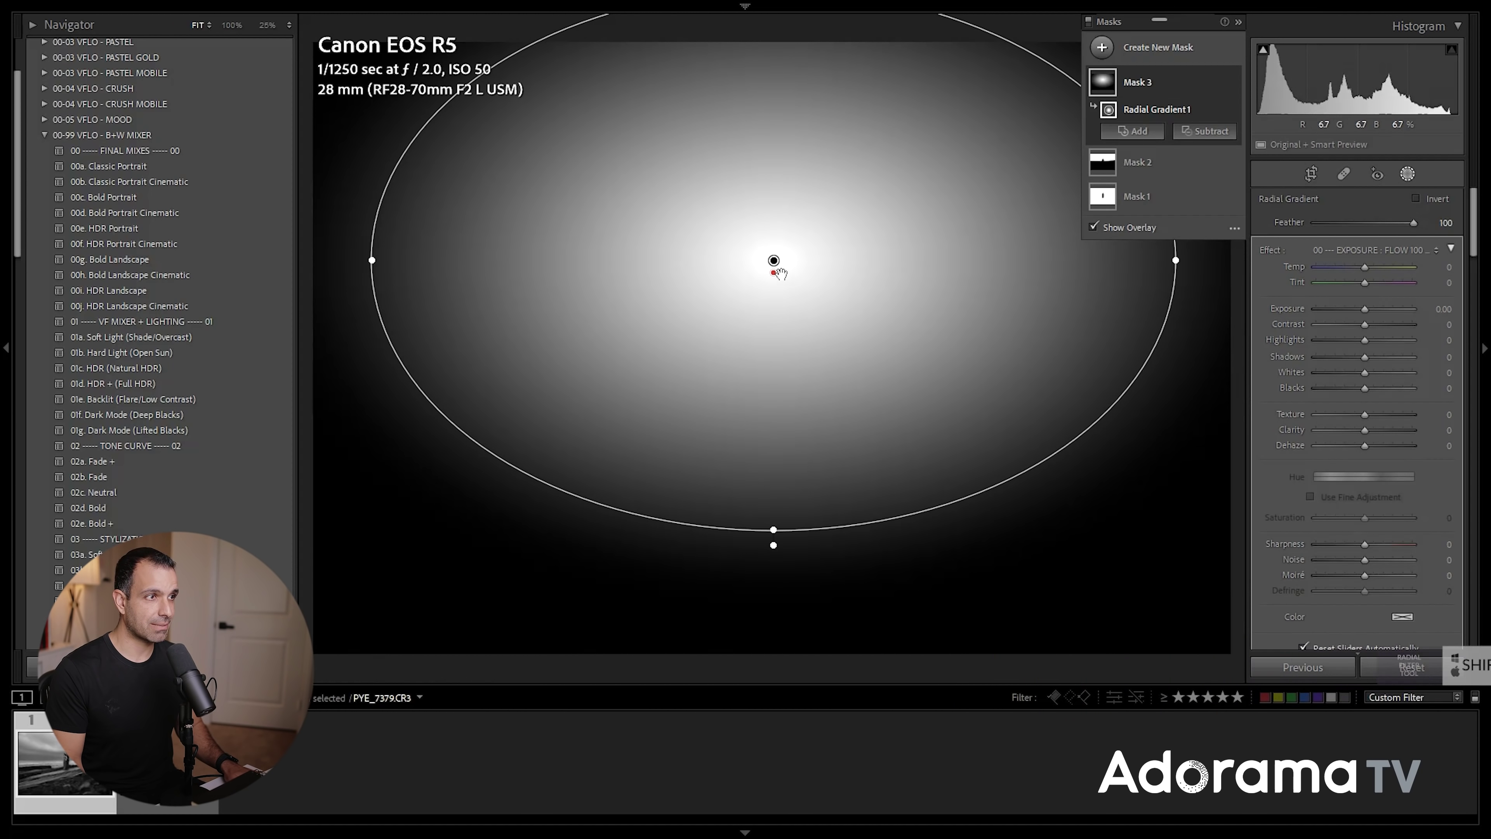
{"action": "left_click", "coordinate": [1094, 227]}
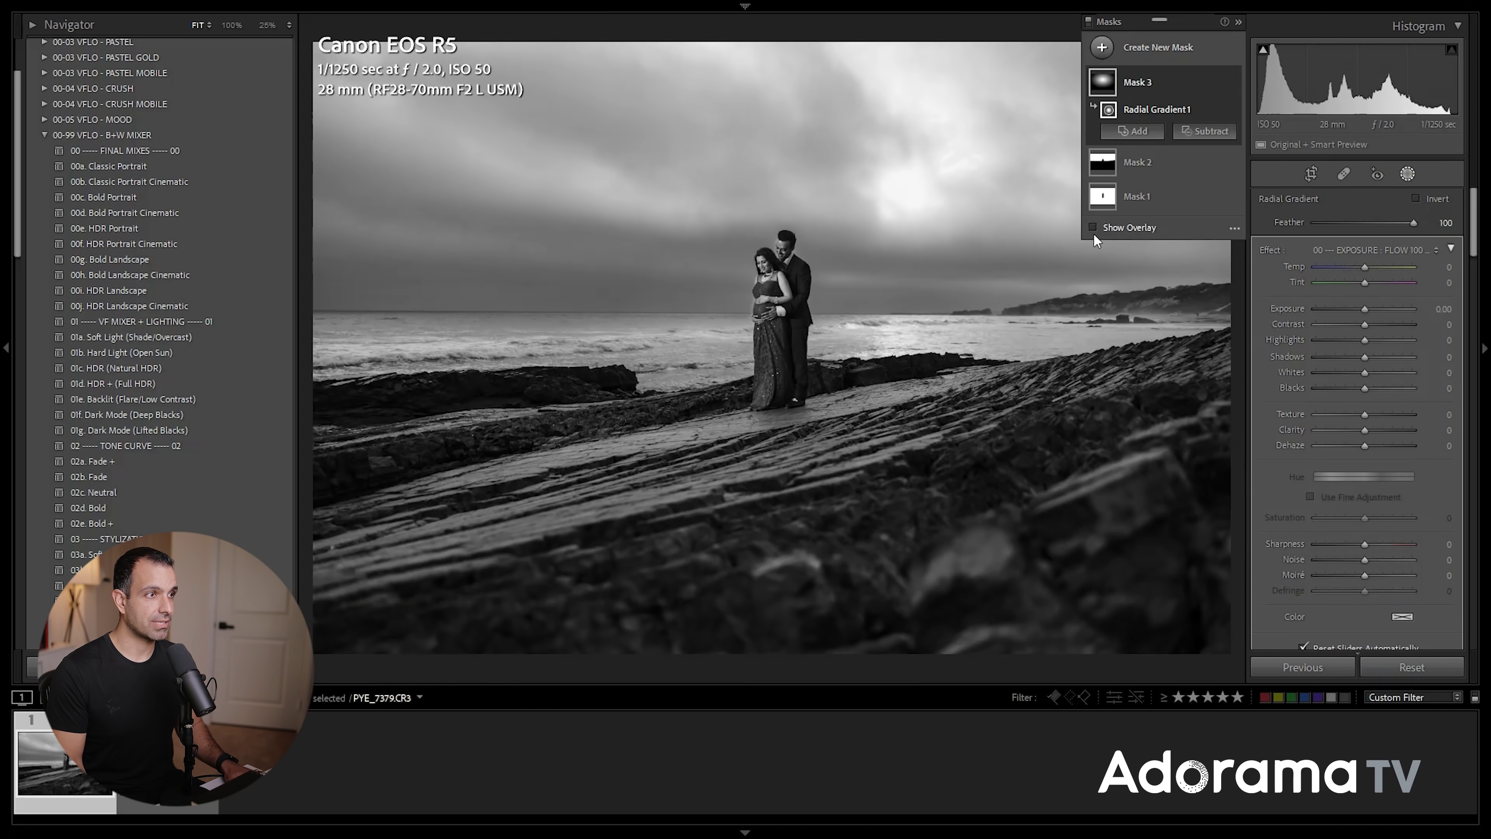
Step: Try exposure -0.48 inside the radial gradient, undo it and show the mask overlay
{"action": "left_click_drag", "start_coordinate": [1365, 310], "coordinate": [1360, 310]}
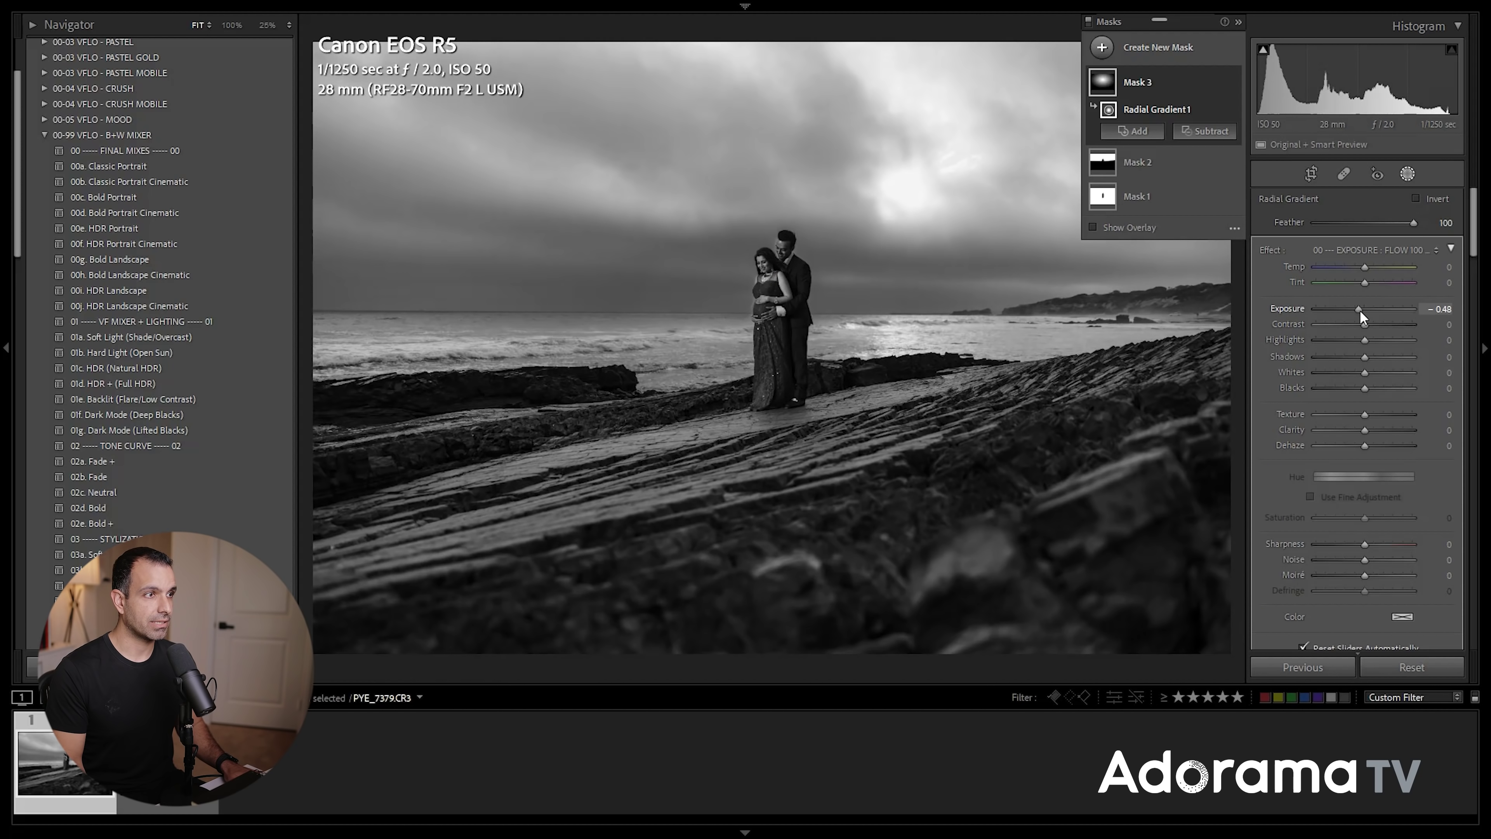
{"action": "key", "text": "ctrl+z"}
{"action": "key", "text": "o"}
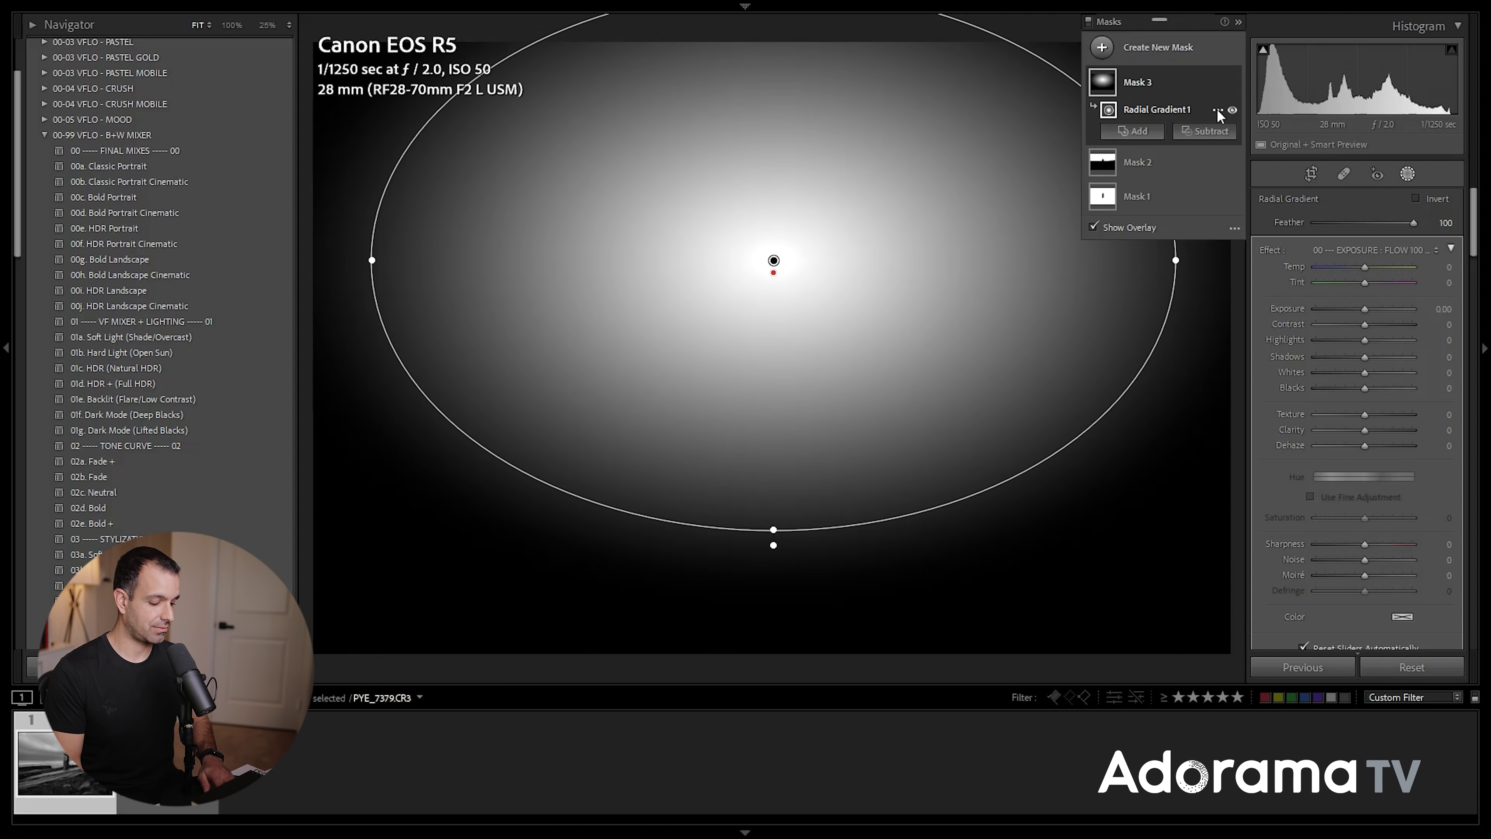
Step: With the photo info hidden, invert Mask 3's radial gradient, set its exposure to -0.86 and close the masking tool
{"action": "key", "text": "i"}
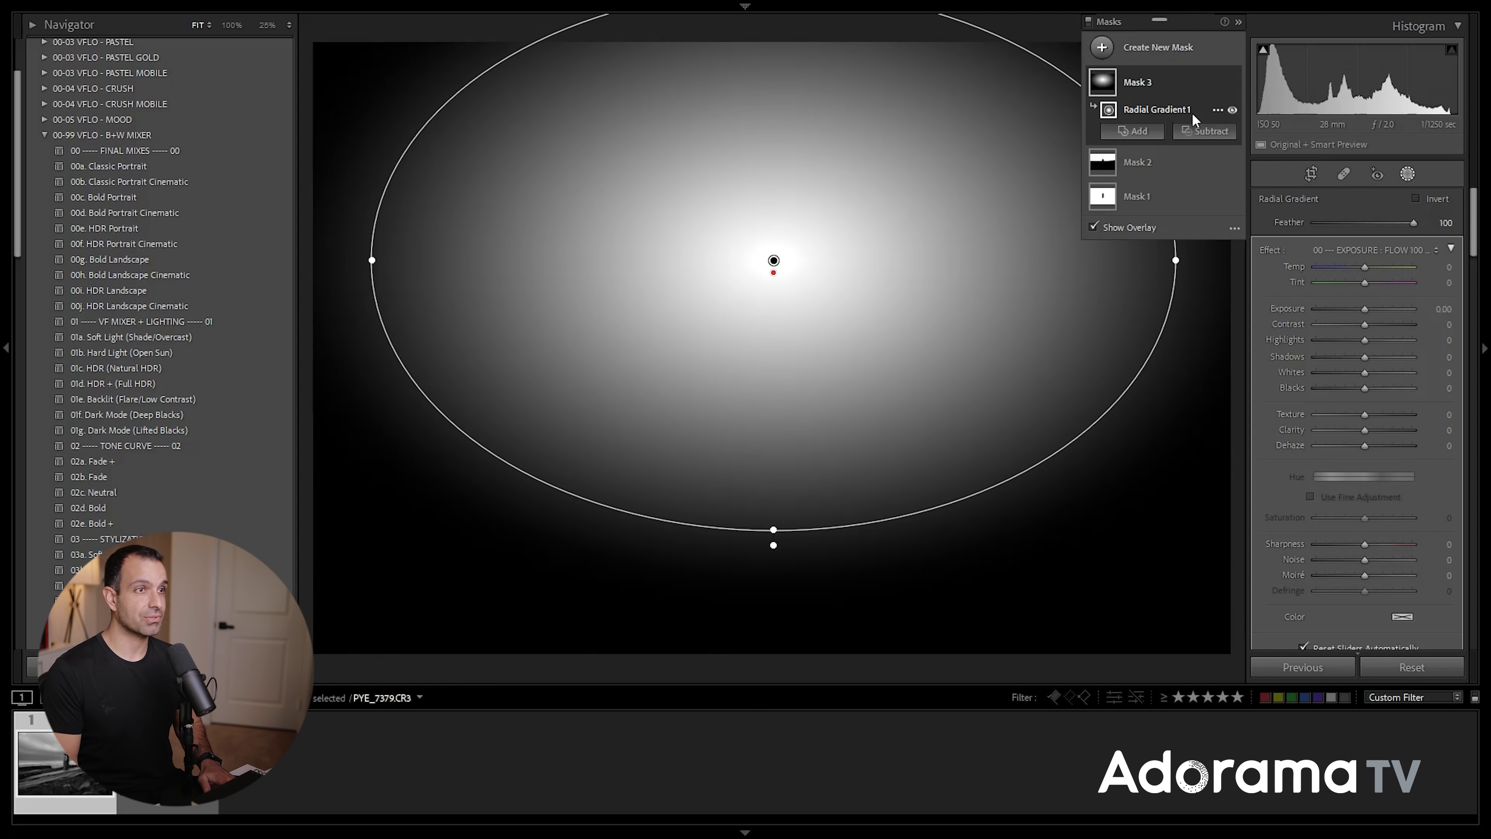
{"action": "left_click", "coordinate": [1217, 110]}
{"action": "left_click", "coordinate": [1256, 168]}
{"action": "left_click_drag", "start_coordinate": [1365, 309], "coordinate": [1353, 306]}
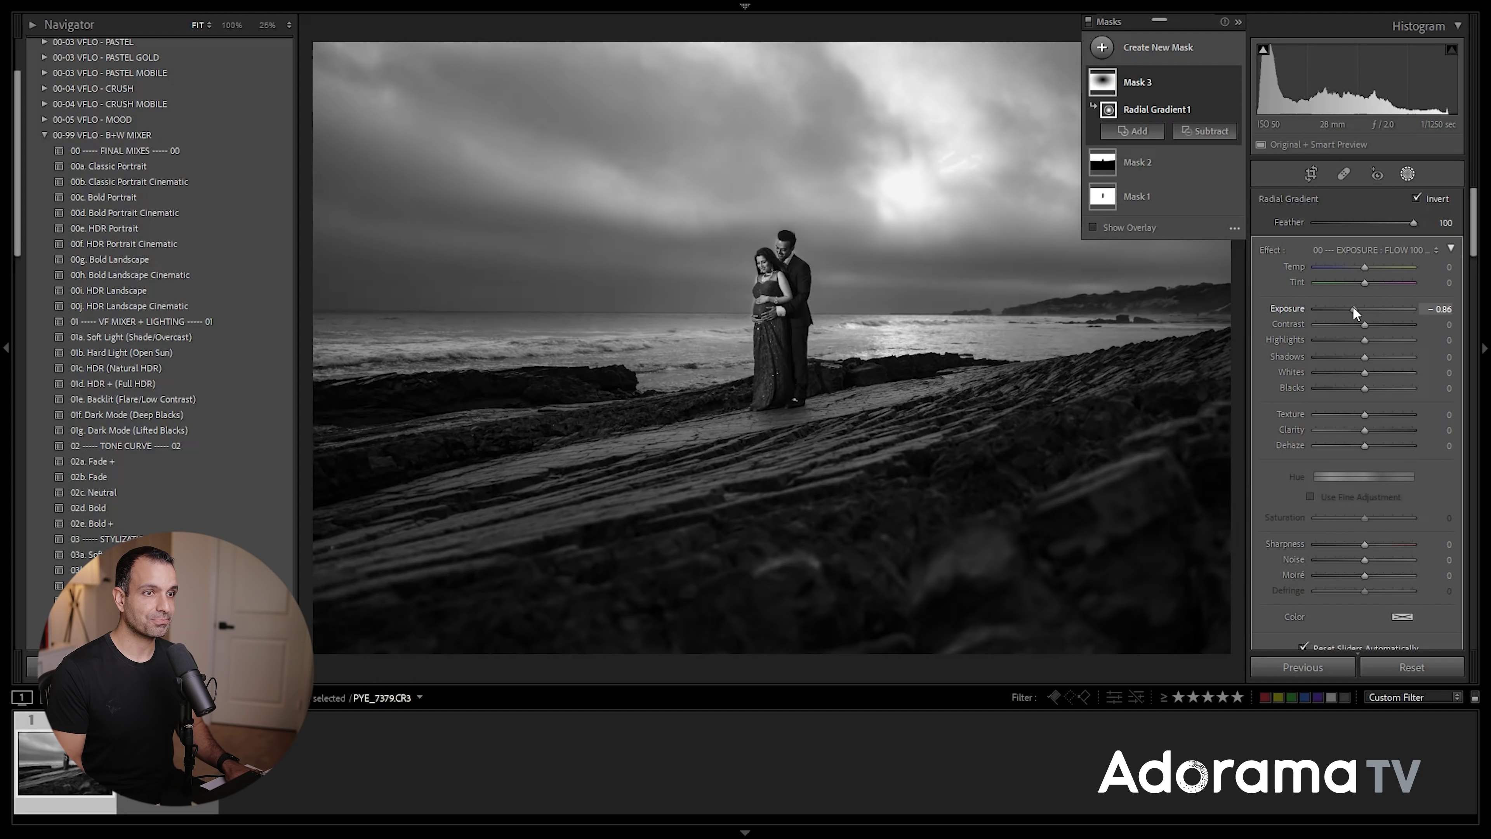
{"action": "left_click", "coordinate": [1407, 173]}
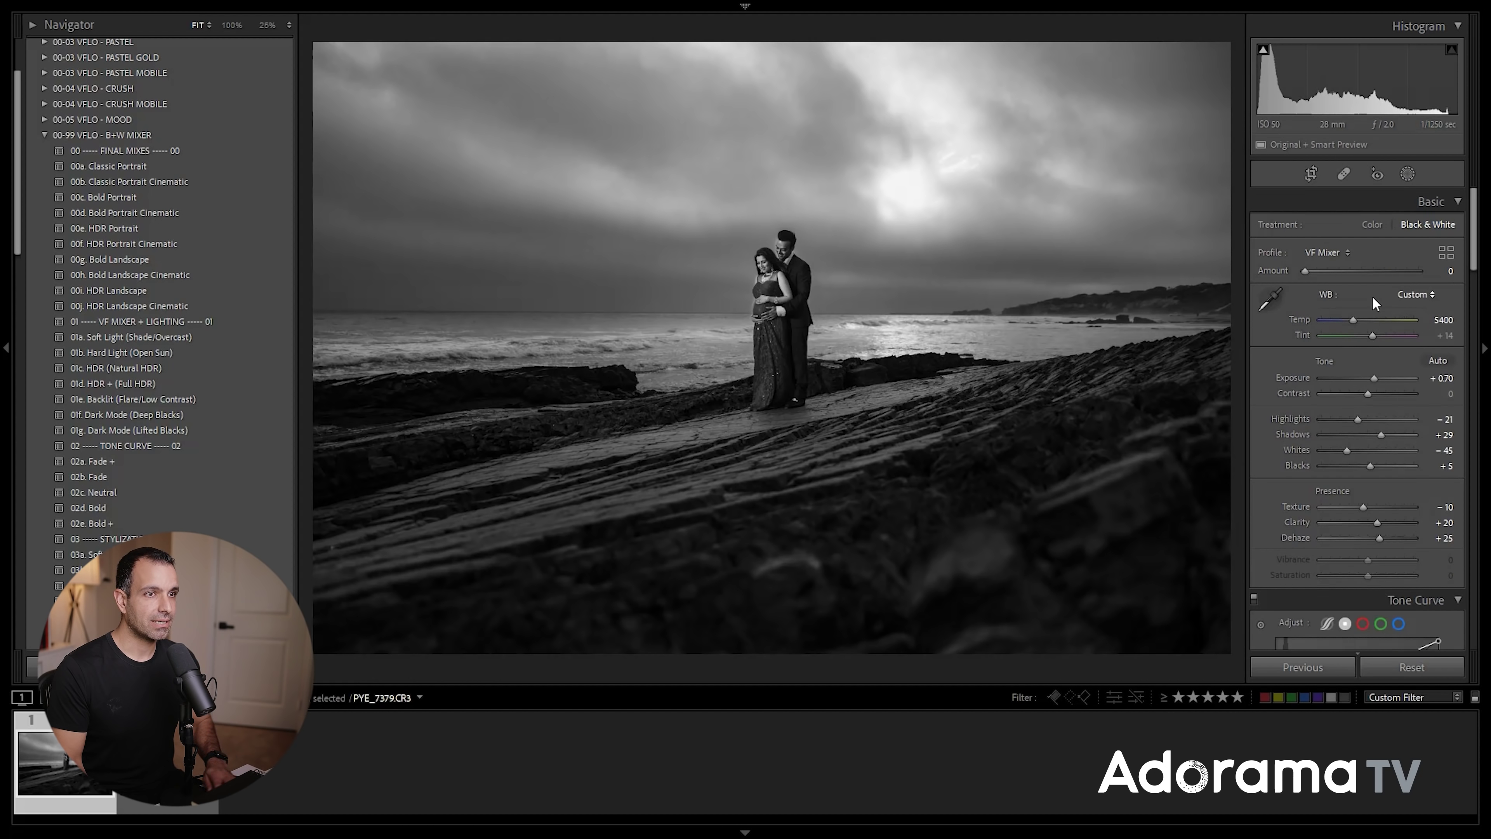
Step: Set the photo's overall exposure to +1.00 and contrast to +20
{"action": "left_click_drag", "start_coordinate": [1372, 379], "coordinate": [1378, 380]}
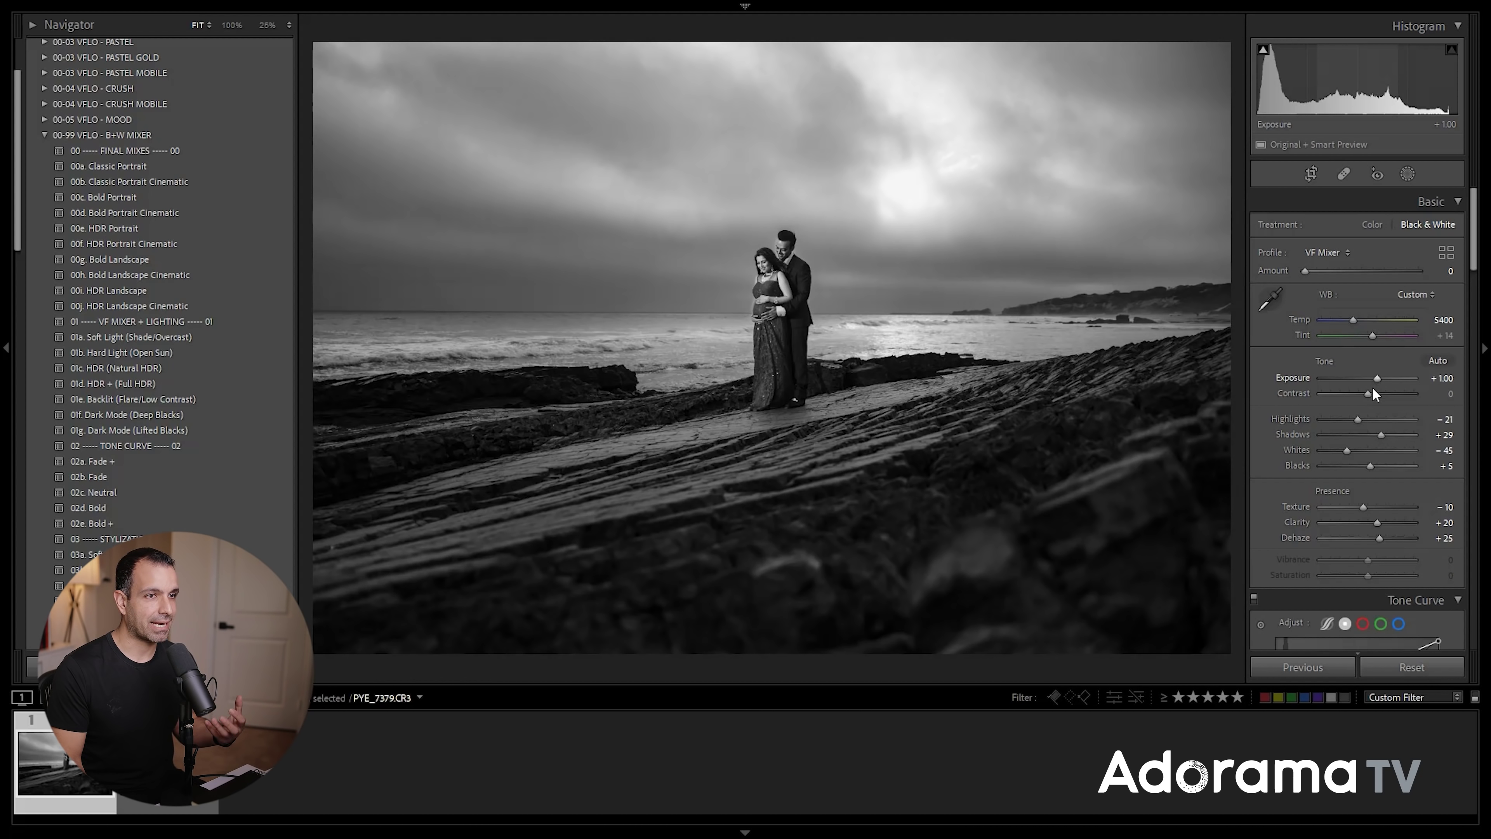
{"action": "left_click_drag", "start_coordinate": [1377, 393], "coordinate": [1386, 393]}
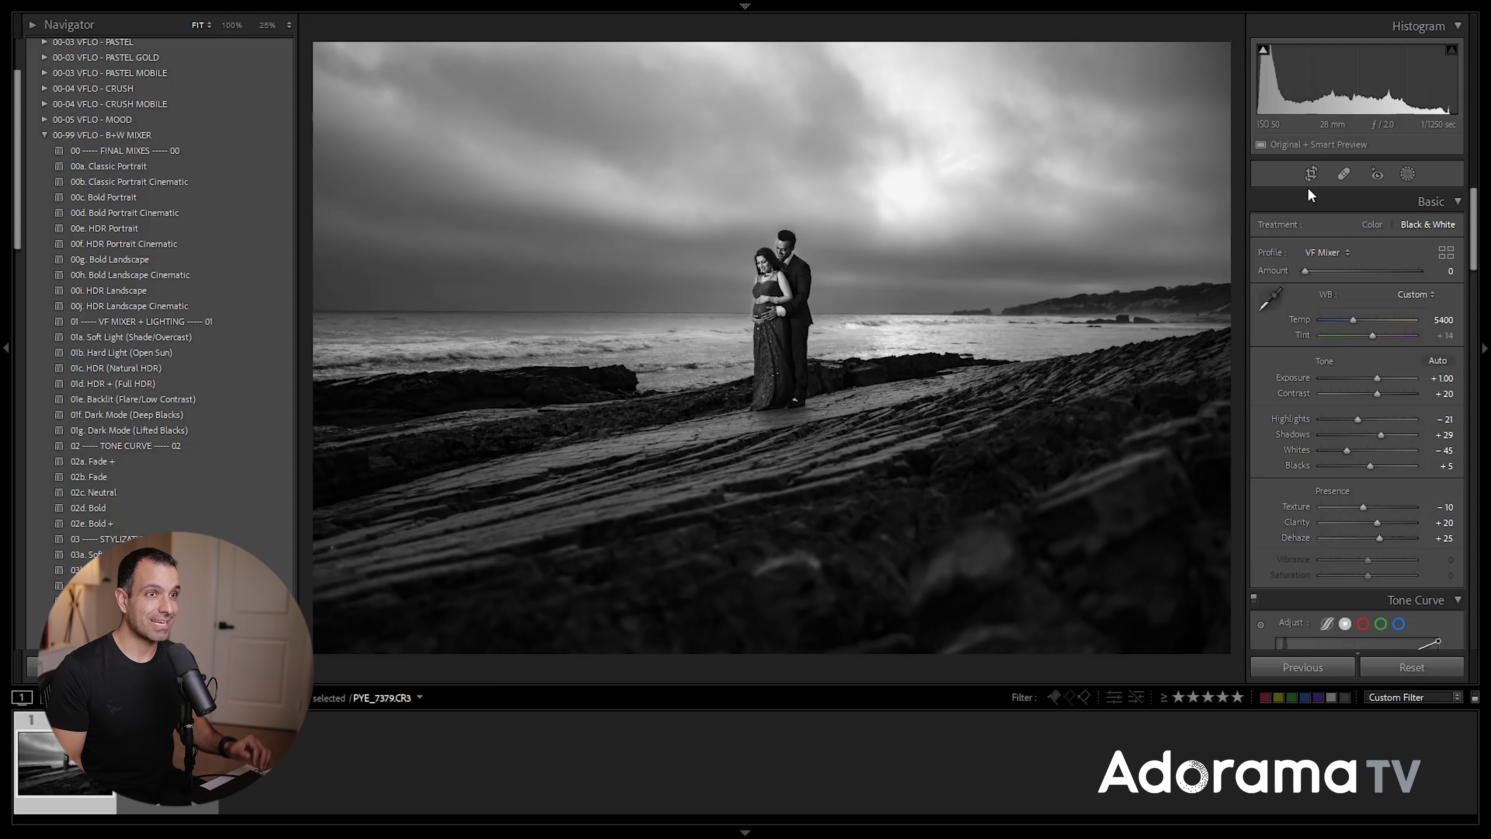
Step: Darken the sky with a linear gradient from above the photo down to just below the horizon, exposure -0.74, and close masking
{"action": "key", "text": "m"}
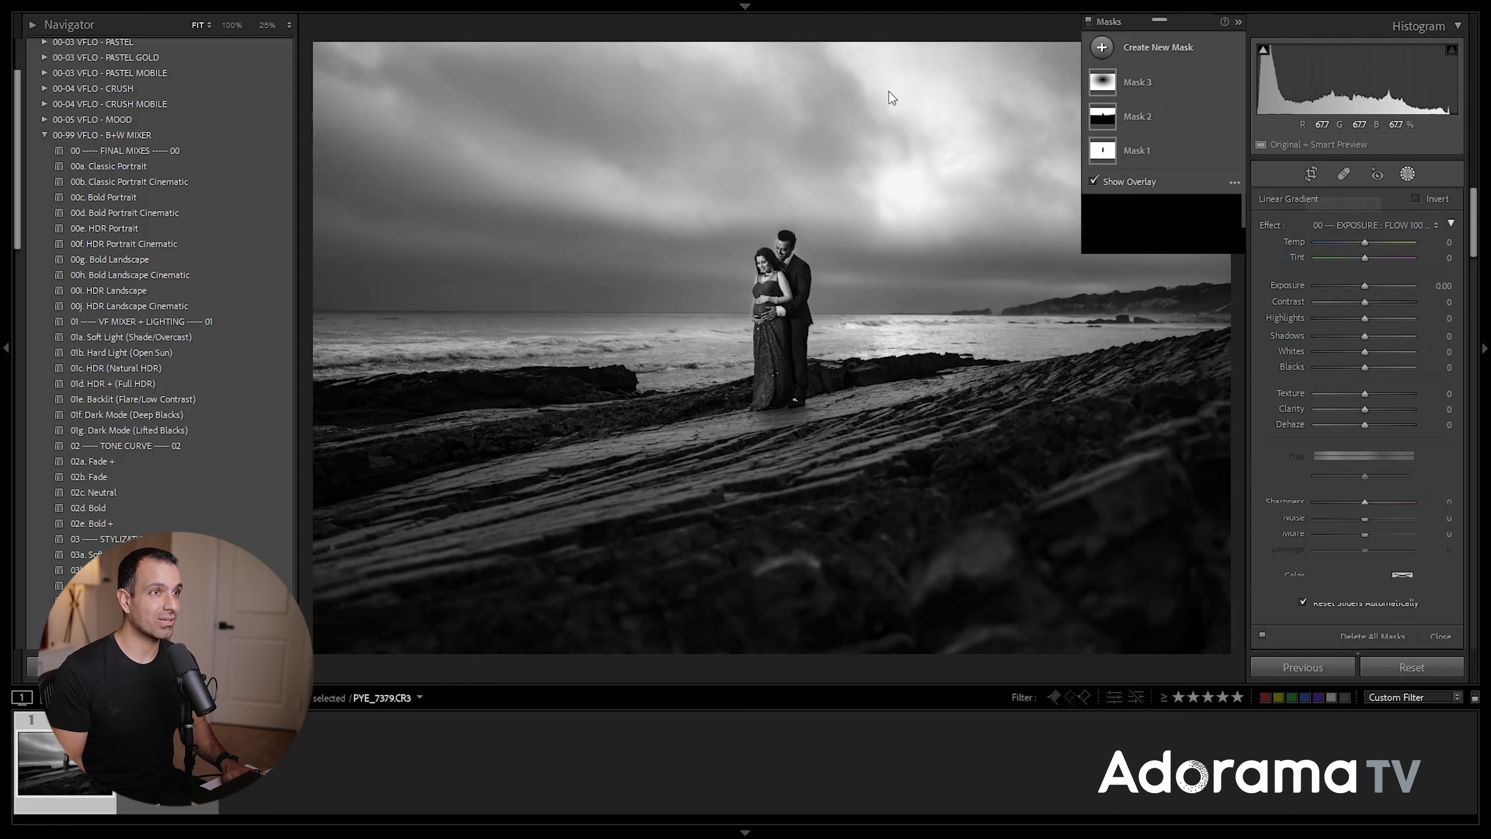
{"action": "left_click_drag", "start_coordinate": [773, 71], "coordinate": [792, 416]}
{"action": "left_click_drag", "start_coordinate": [1362, 282], "coordinate": [1353, 283]}
{"action": "left_click_drag", "start_coordinate": [782, 243], "coordinate": [783, 194]}
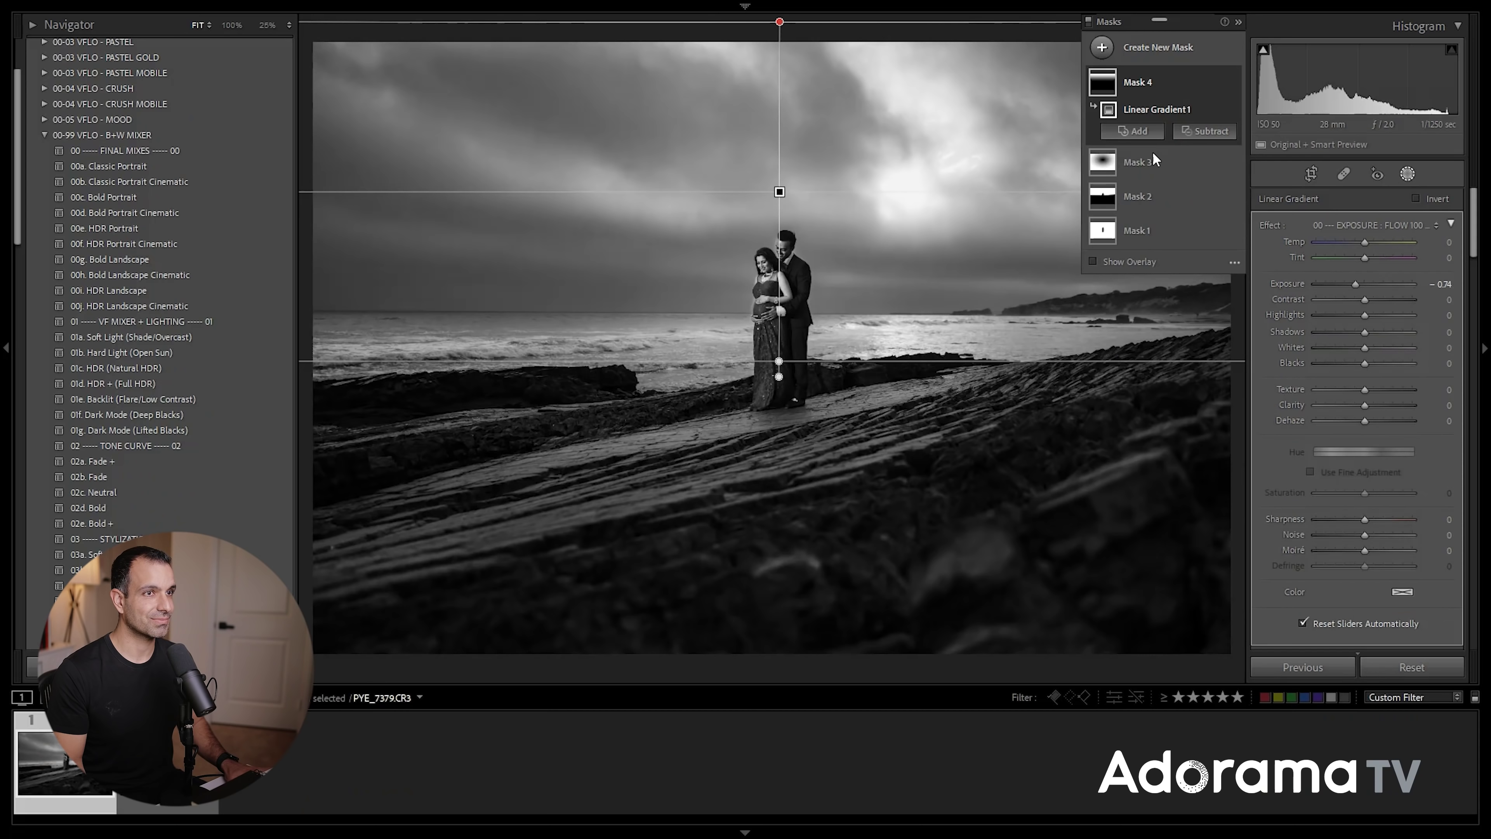
{"action": "key", "text": "m"}
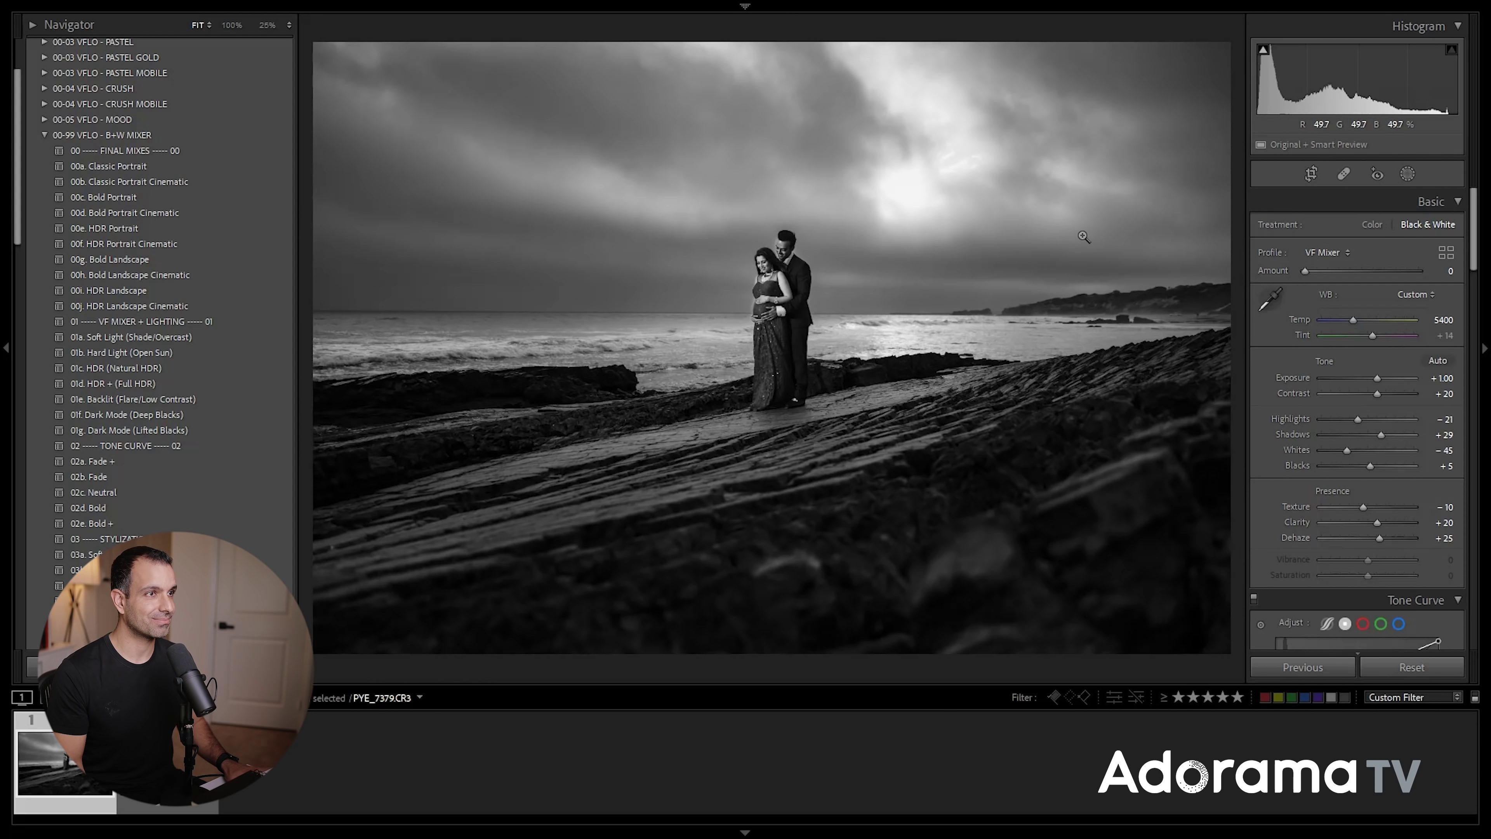